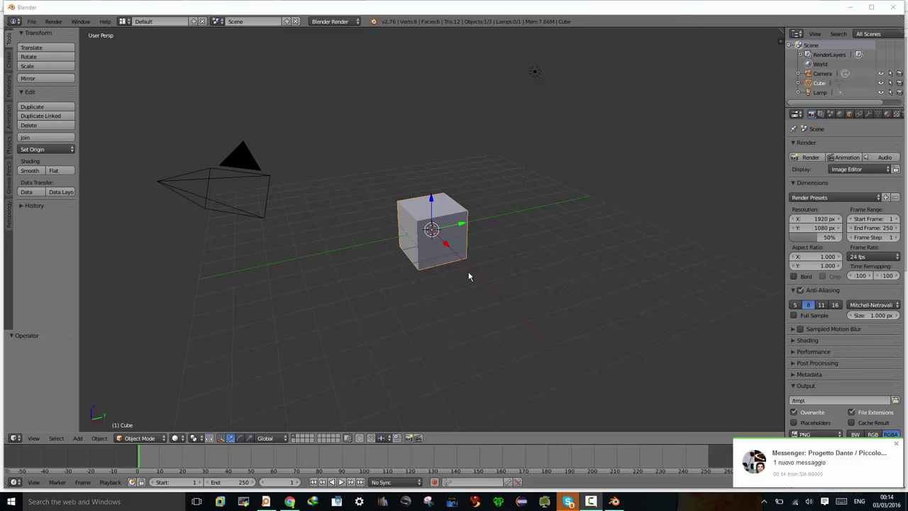
Dismiss the incoming chat notification twice
left_click(895, 444)
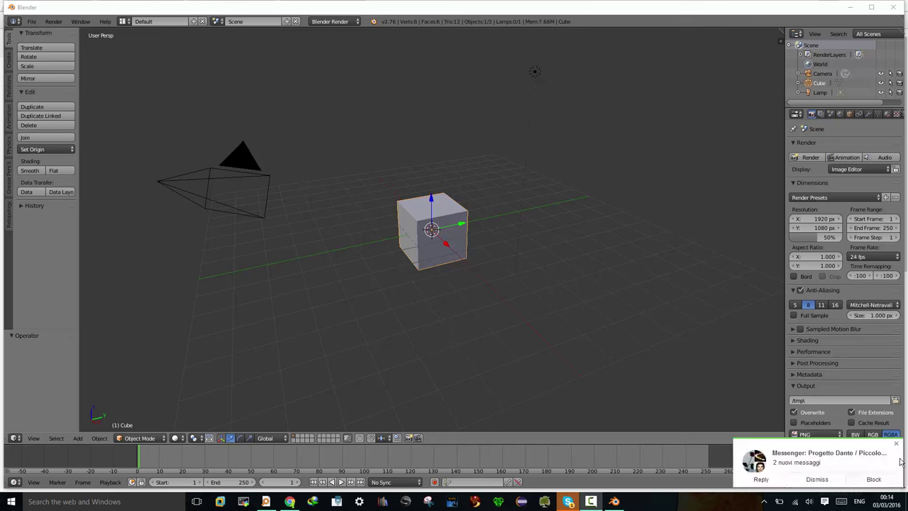
left_click(897, 444)
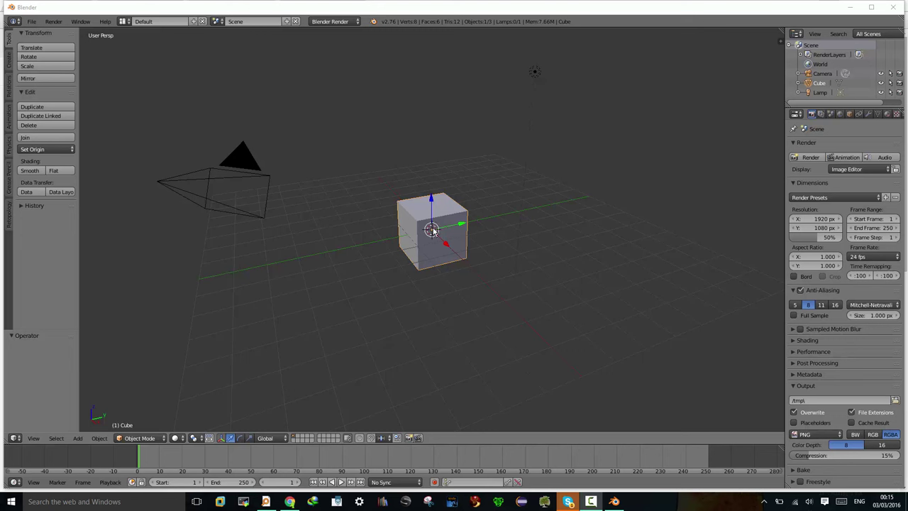
Subdivide the cube to a level 3 sphere with Ctrl+3, zoom in, and apply Smooth shading
key("ctrl+3")
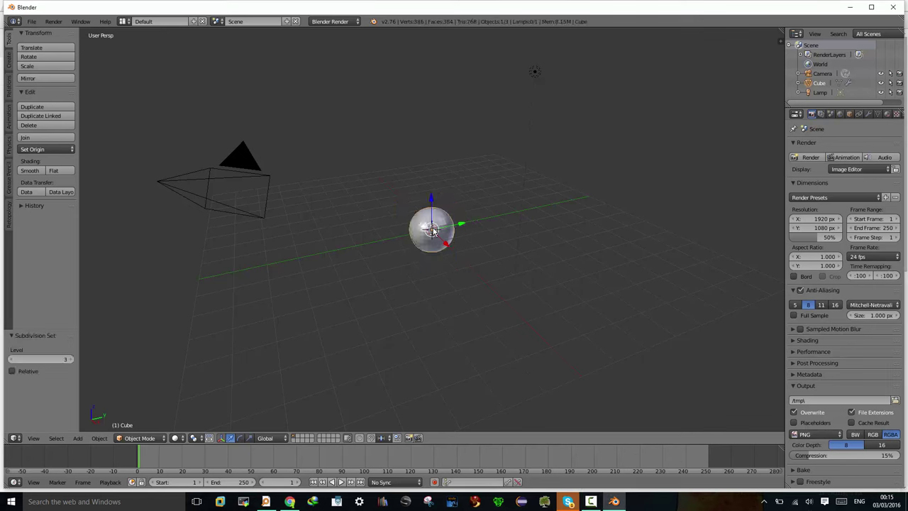
scroll(432, 229, "up", 4)
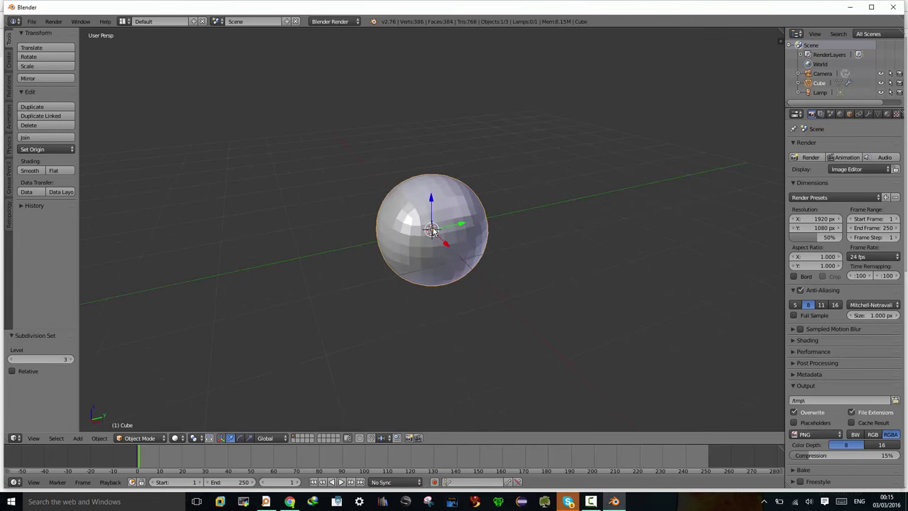
scroll(432, 229, "up", 2)
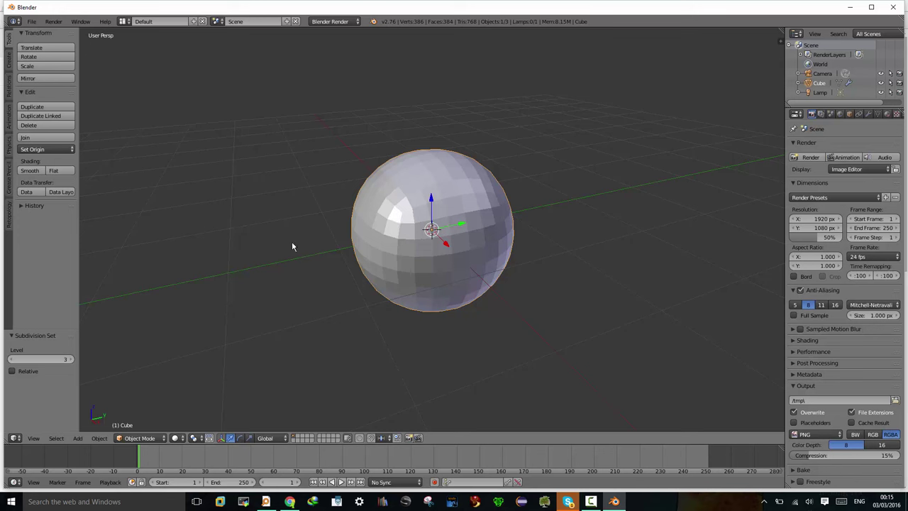
left_click(30, 171)
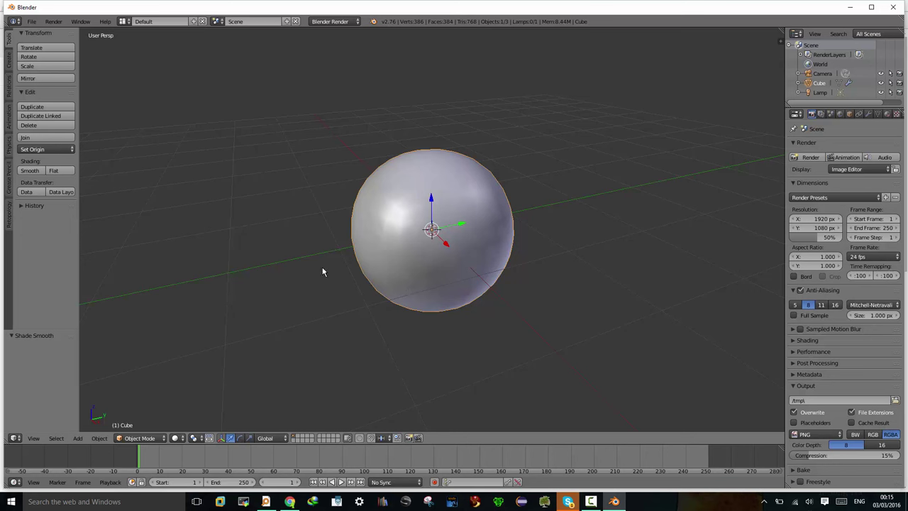
Snap the 3D cursor to the sphere's centre with Object > Snap > Cursor to Selected
left_click(222, 274)
left_click(203, 217)
left_click(179, 178)
left_click(99, 438)
mouse_move(134, 356)
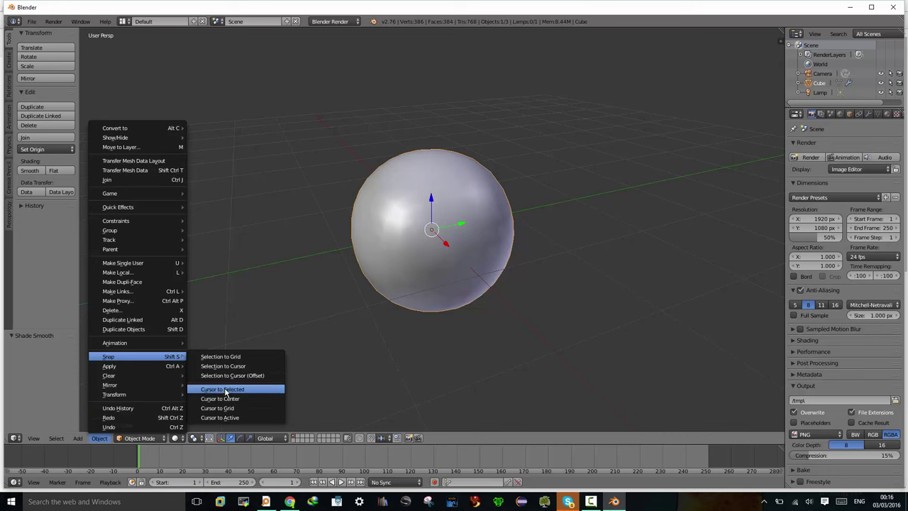
left_click(226, 390)
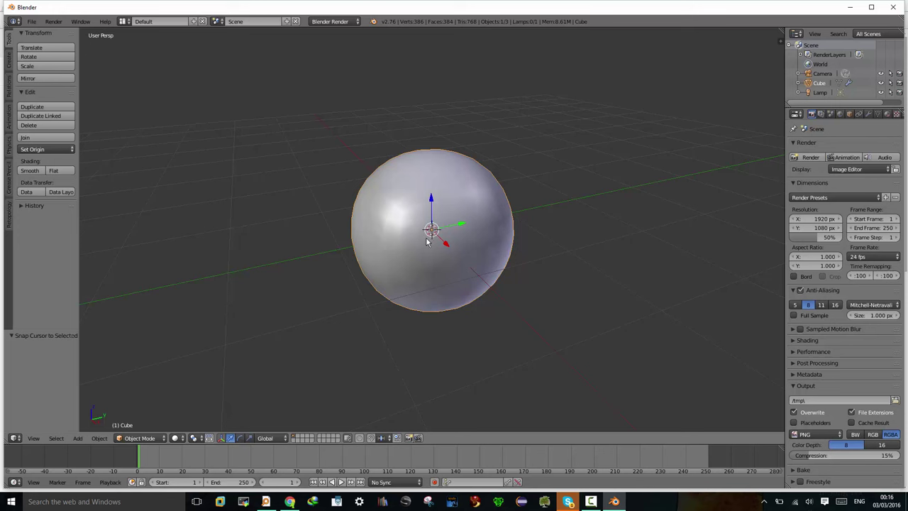
Add a Plane mesh and scale it up to 4.398
key("shift+a")
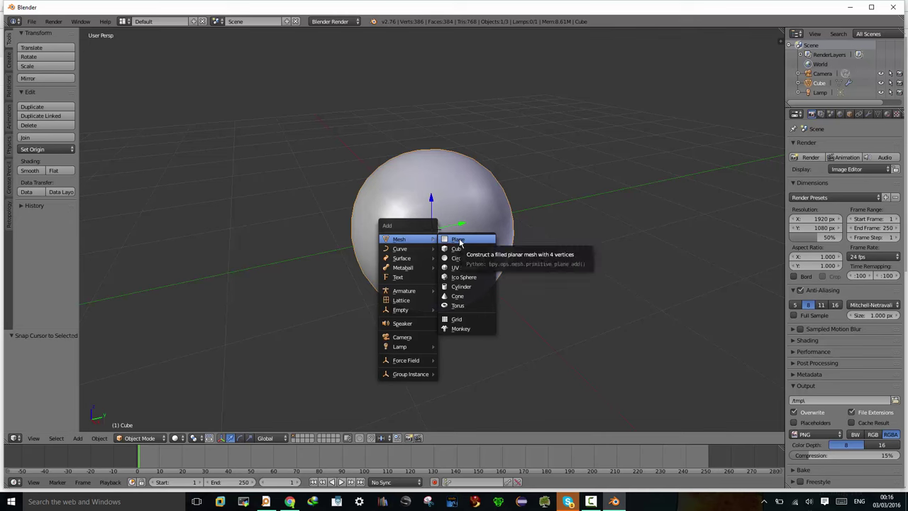
left_click(458, 240)
key("s")
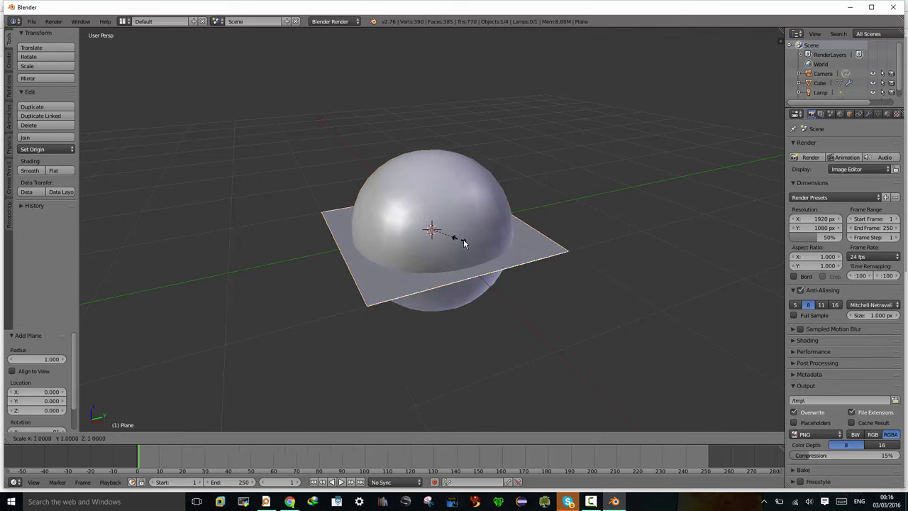
left_click(559, 265)
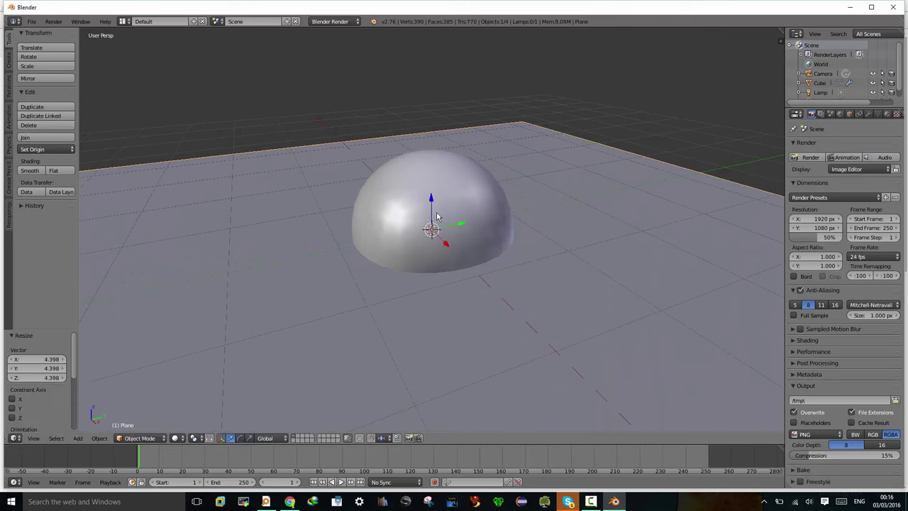
mouse_move(430, 200)
left_mouse_down()
mouse_move(438, 272)
mouse_move(433, 245)
left_mouse_up()
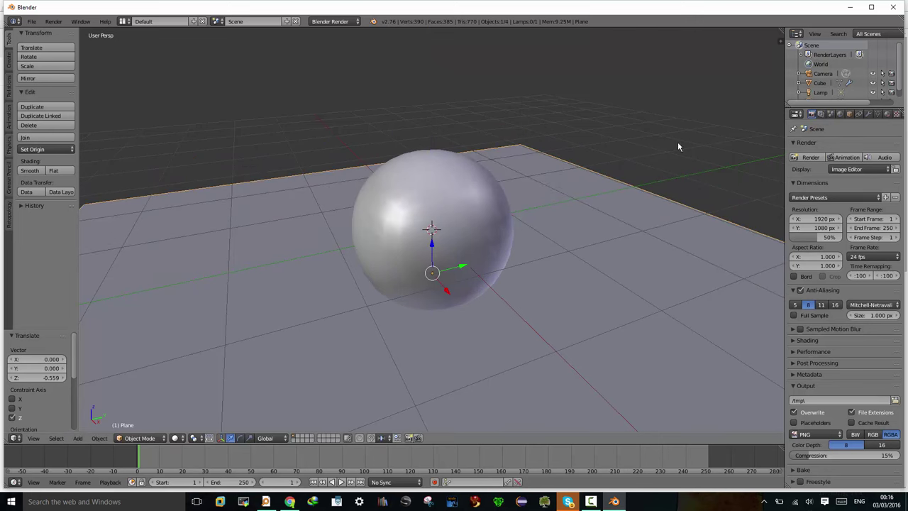
Set the plane's Location Z to 0 in the N panel, then reselect the sphere
left_click(778, 41)
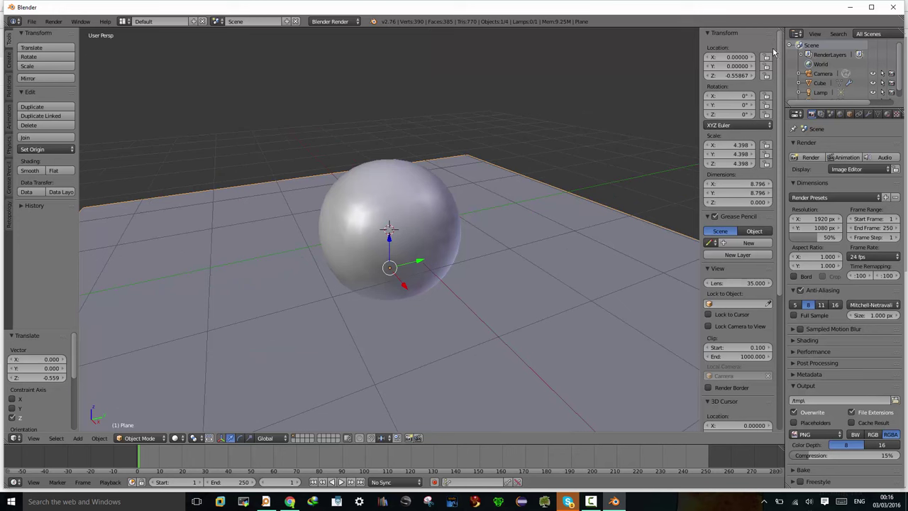
left_click(726, 77)
type("0")
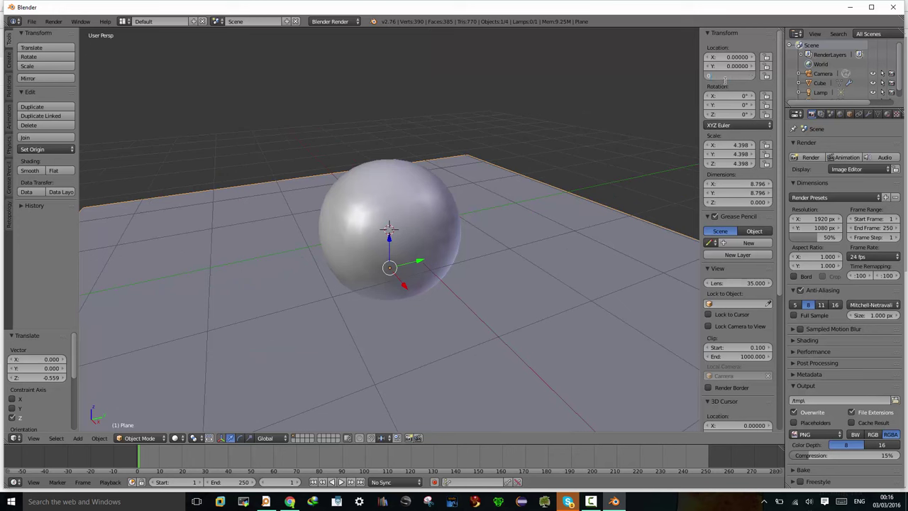
key("Tab")
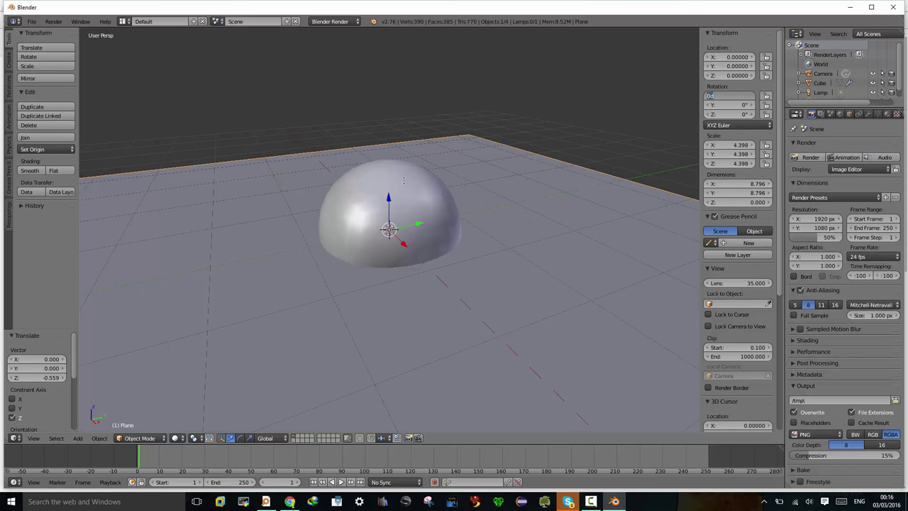
right_click(403, 181)
right_click(406, 186)
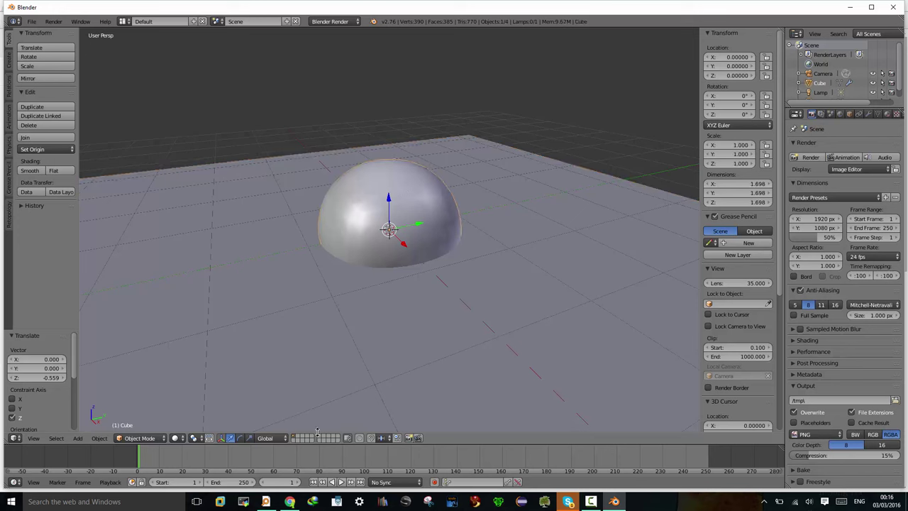
Change the snap element and move the sphere along Z to 0.849 so it sits on the plane
left_click(384, 440)
left_click(390, 398)
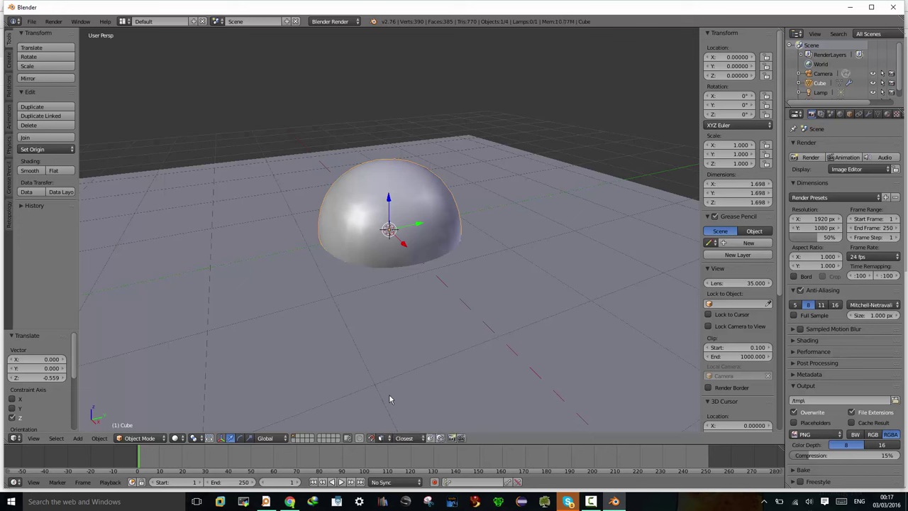
left_click_drag(388, 201, 403, 197)
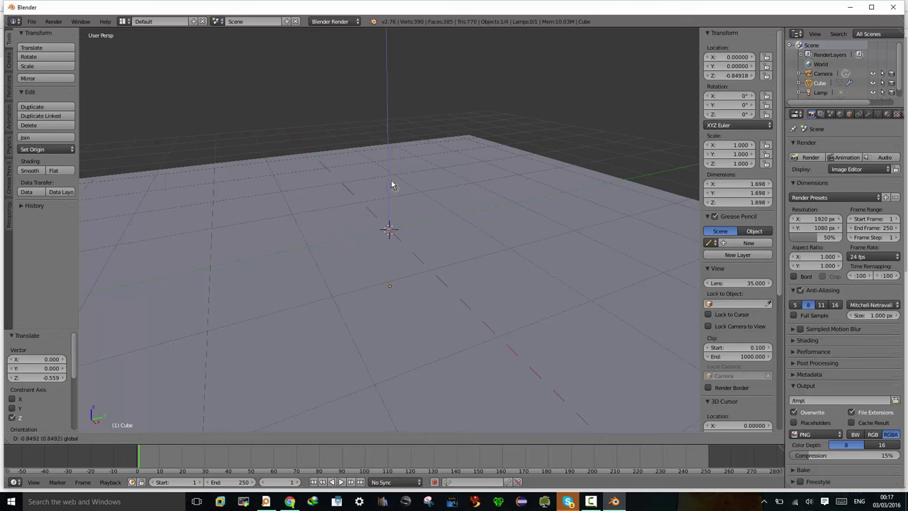
left_click_drag(403, 196, 461, 271)
key("minus")
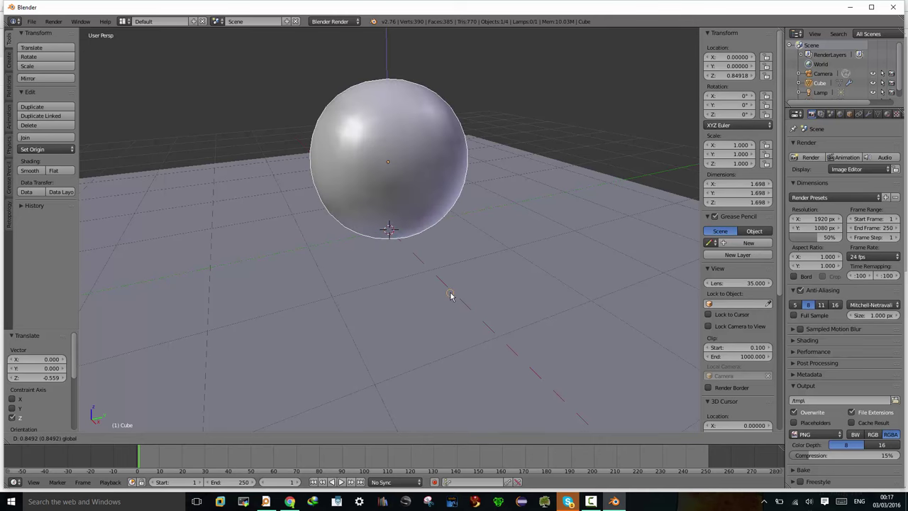
key("minus")
key("minus")
mouse_move(413, 170)
left_mouse_down()
mouse_move(410, 106)
mouse_move(426, 167)
left_mouse_up()
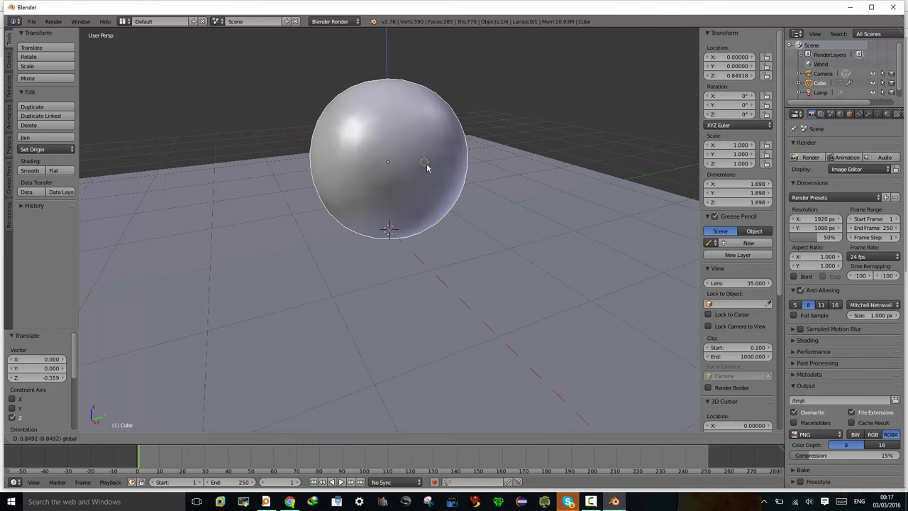
left_click(471, 194)
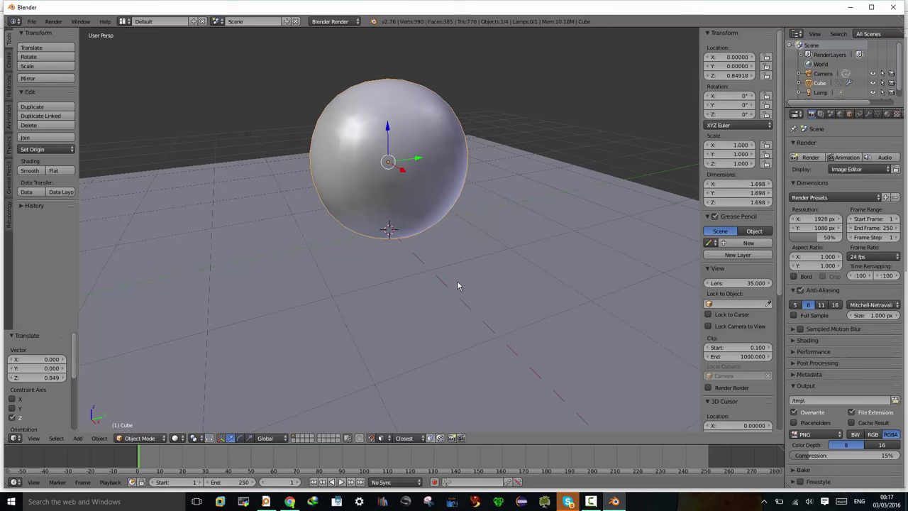
Zoom out to see the whole floor and hide the transform sidebar
scroll(458, 286, "down", 3)
mouse_move(458, 296)
middle_mouse_down()
mouse_move(409, 259)
mouse_move(421, 286)
mouse_move(383, 227)
mouse_move(370, 256)
middle_mouse_up()
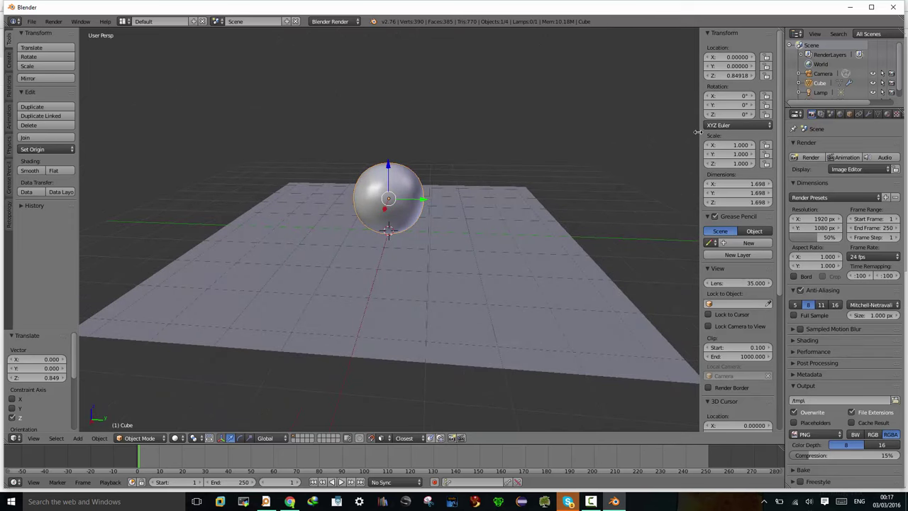
left_click_drag(699, 131, 780, 130)
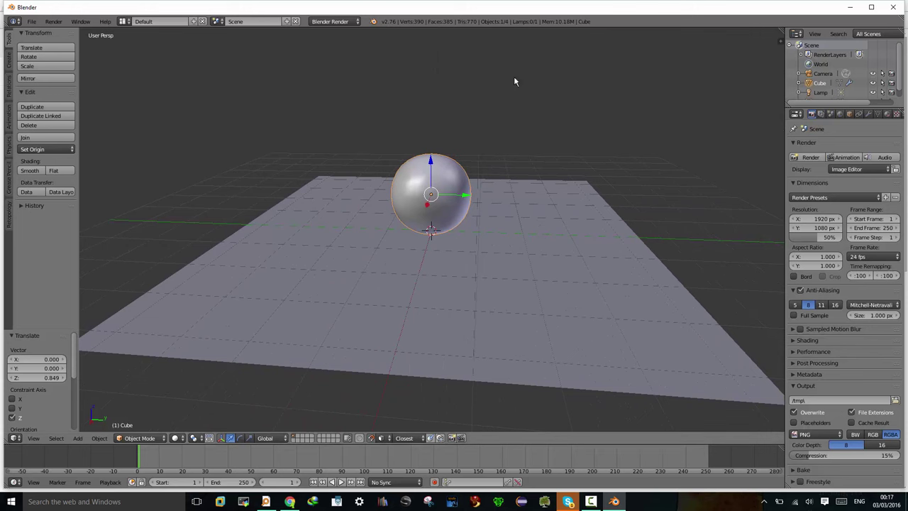
left_click(357, 23)
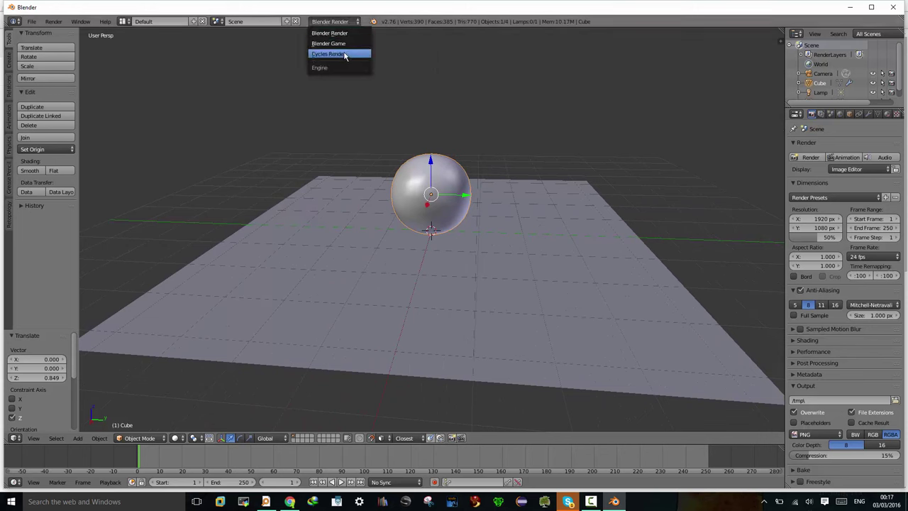
Switch the render engine to Cycles, hide the tool shelf, and split the 3D view side by side
left_click(346, 55)
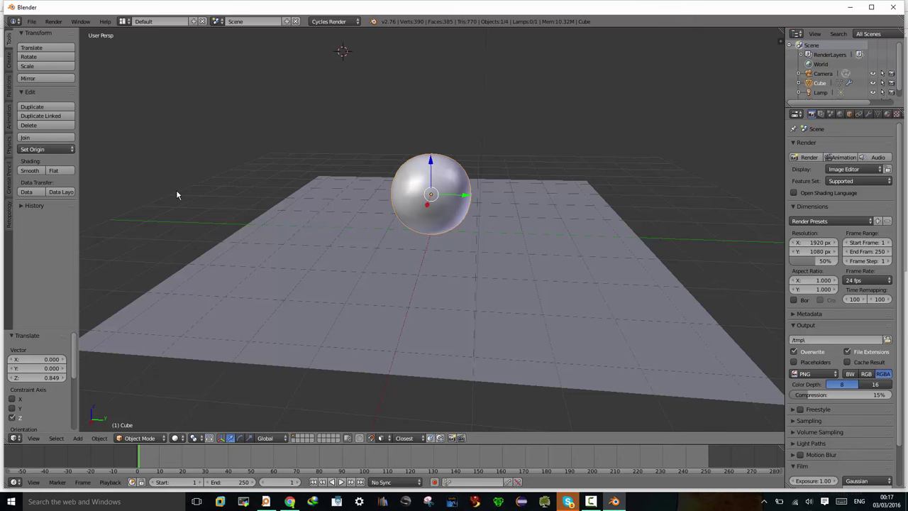
key("t")
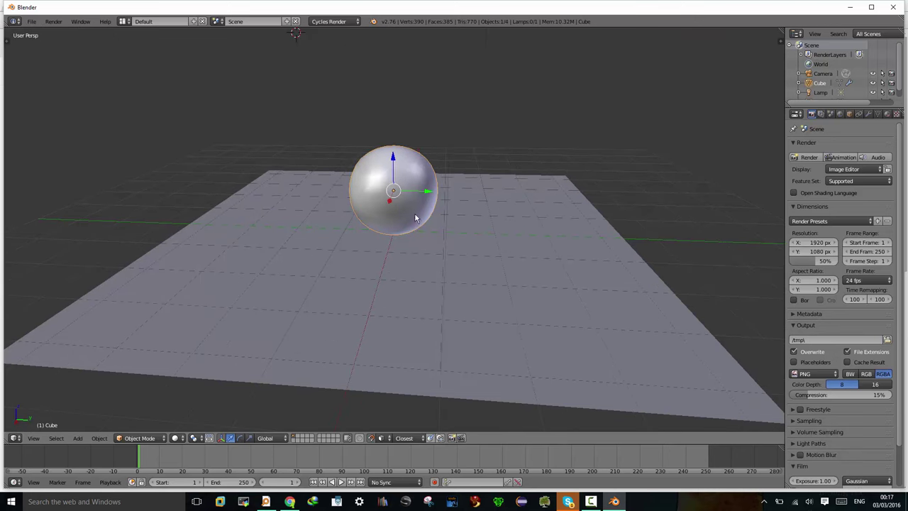
left_click_drag(782, 31, 432, 55)
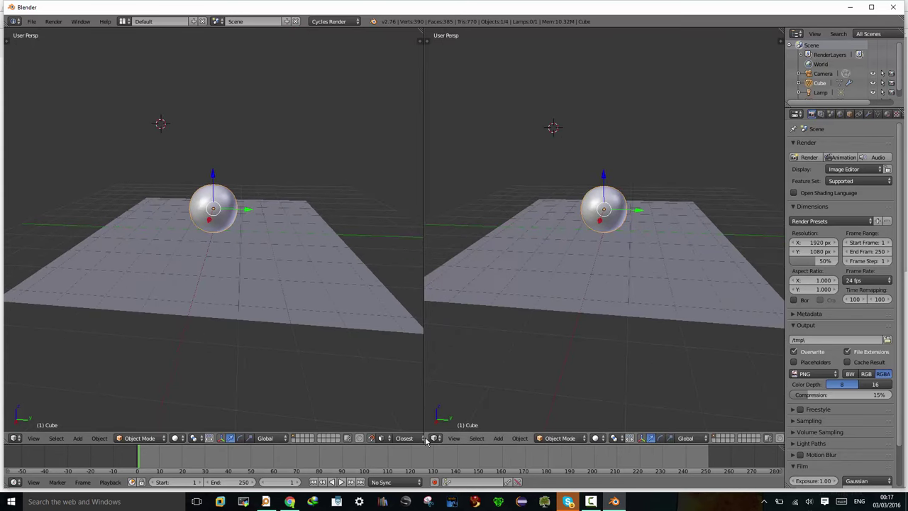
Split the right view top and bottom and make the lower-right area a UV/Image Editor
left_click_drag(426, 440, 430, 224)
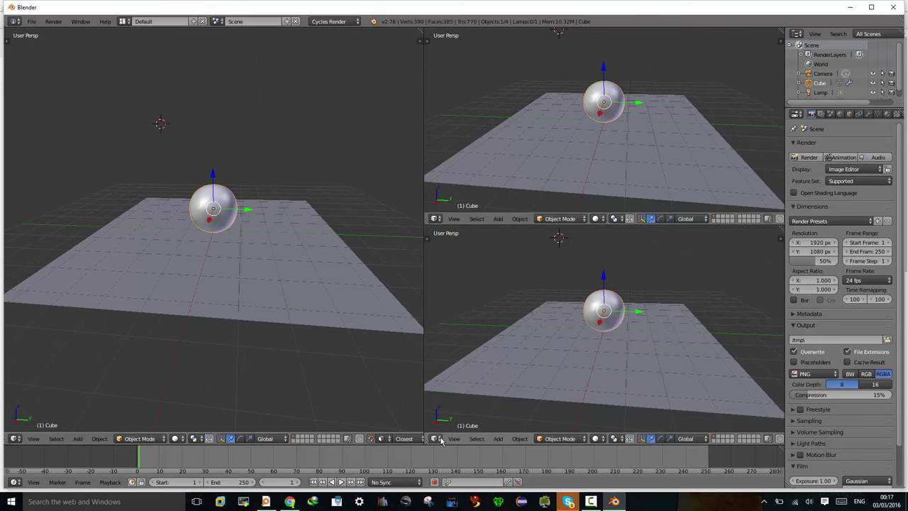
left_click(440, 440)
left_click(451, 367)
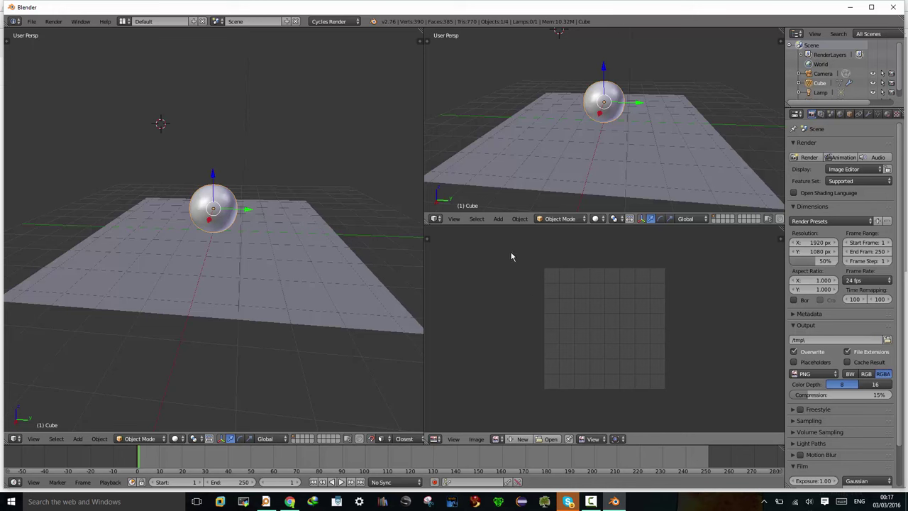
Change the upper-right area to a Node Editor and hide its properties sidebar
left_click(436, 219)
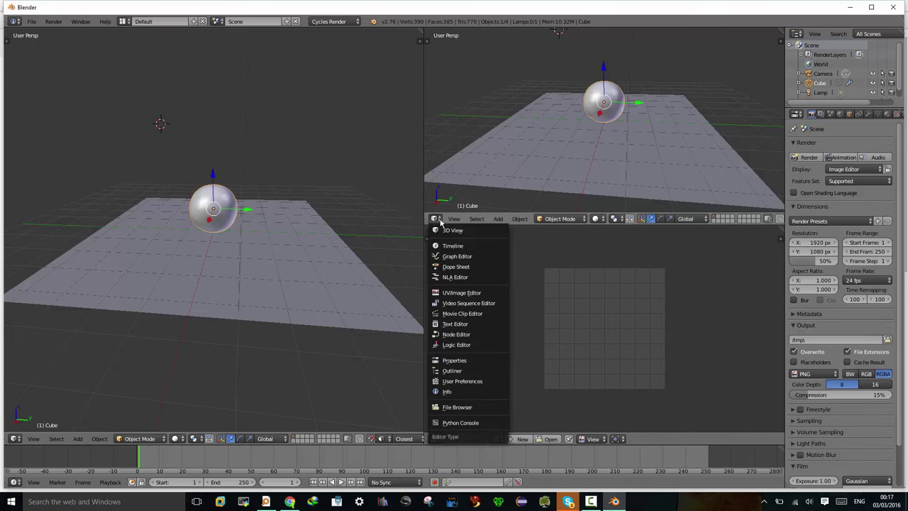
left_click(454, 334)
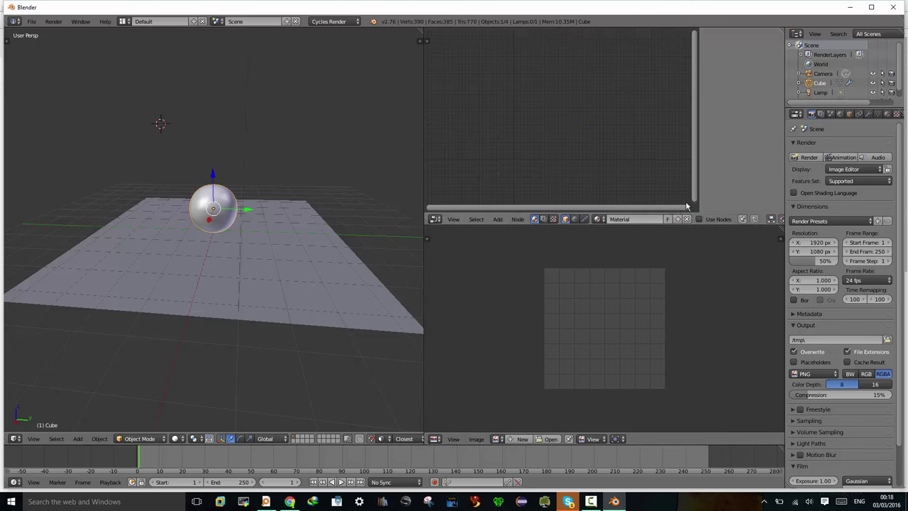
key("n")
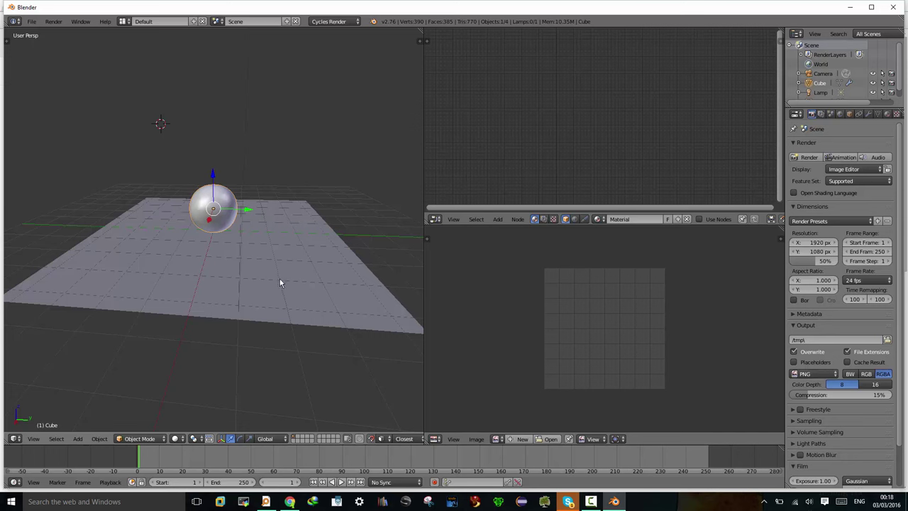
Select the plane, Unwrap its UVs in Edit Mode, and show its Material properties
right_click(235, 268)
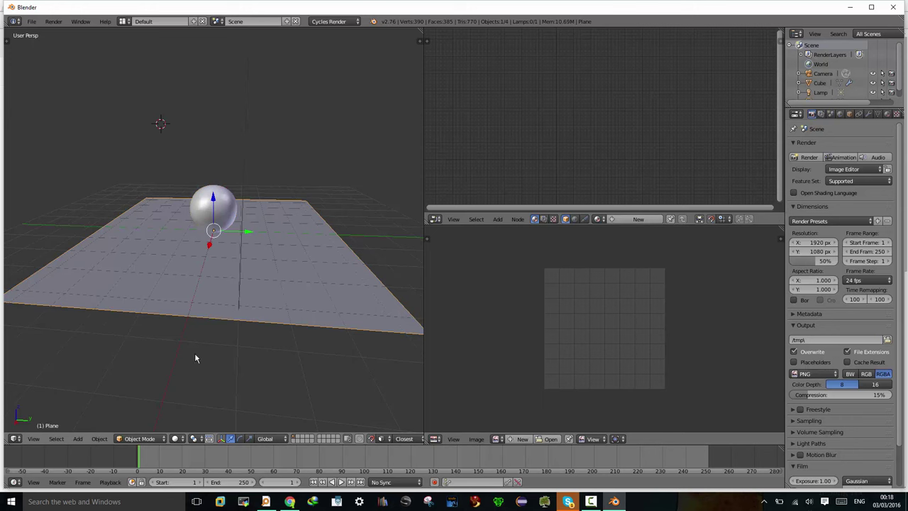
key("Tab")
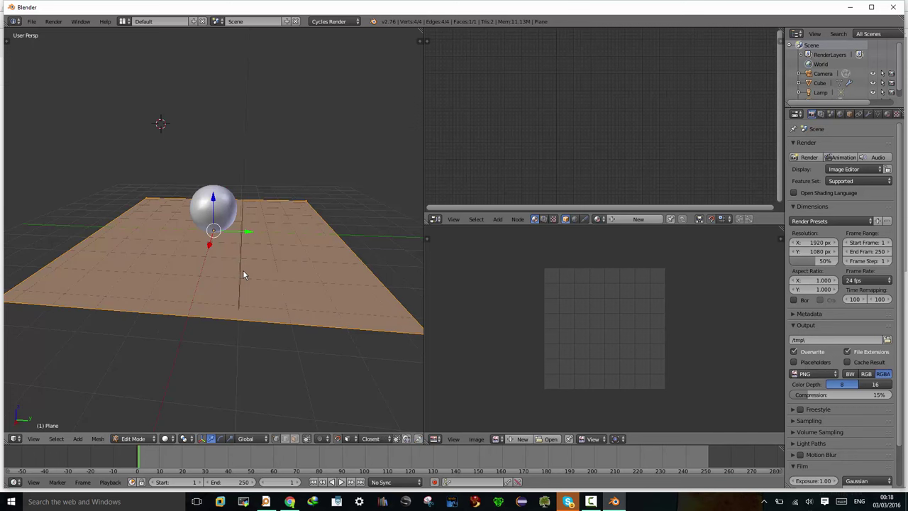
key("u")
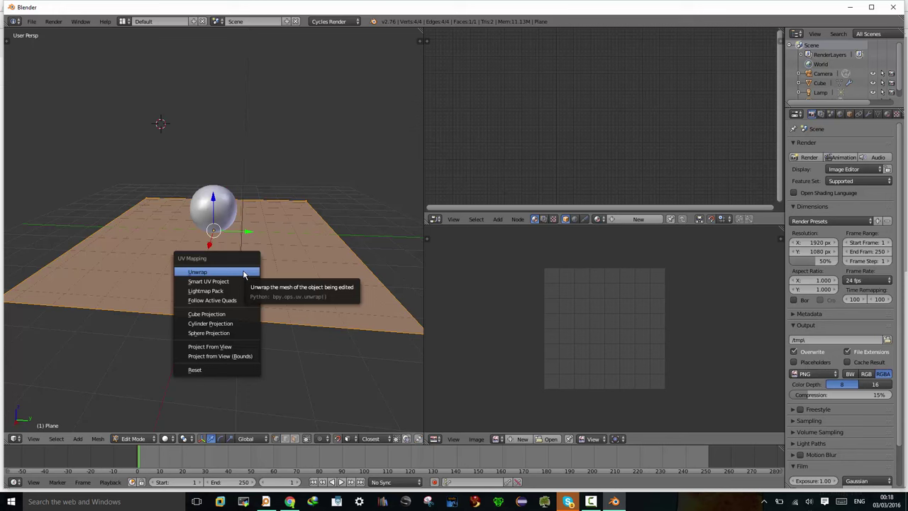
left_click(243, 274)
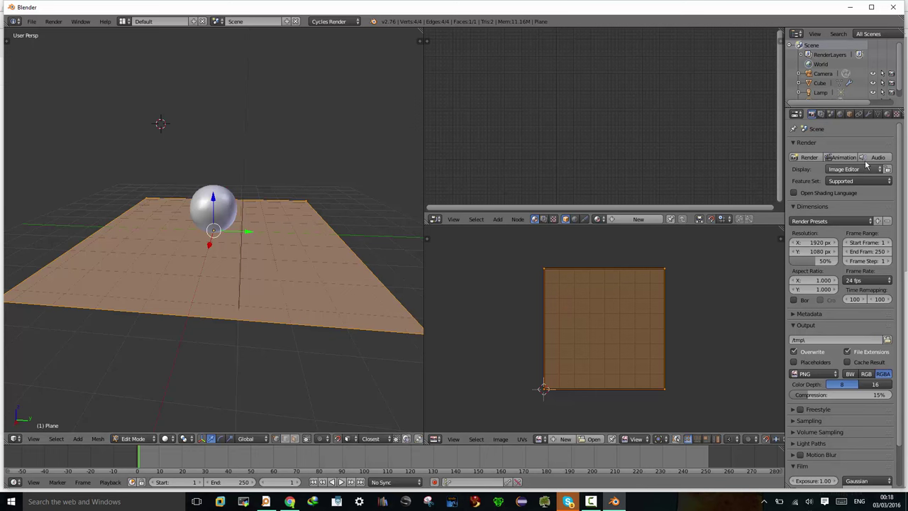
left_click(886, 115)
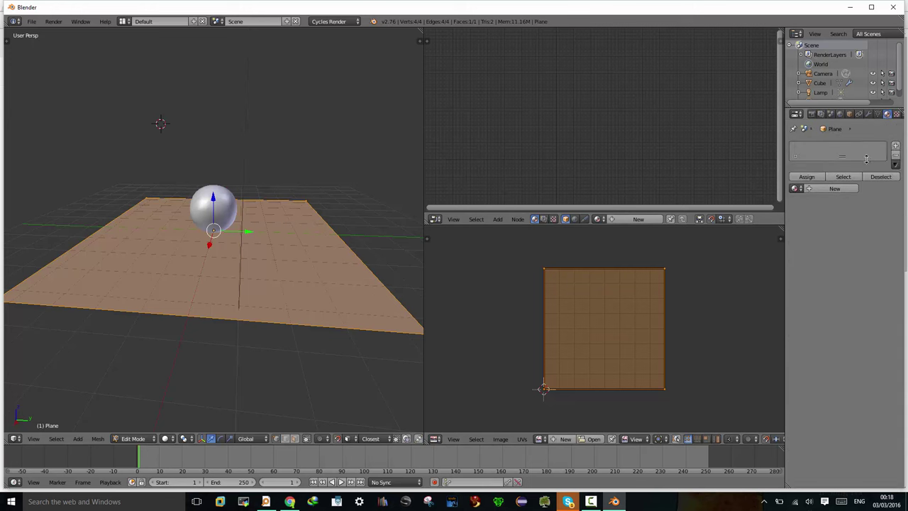
Create a new material for the plane with an Image Texture feeding the diffuse Color
left_click(830, 188)
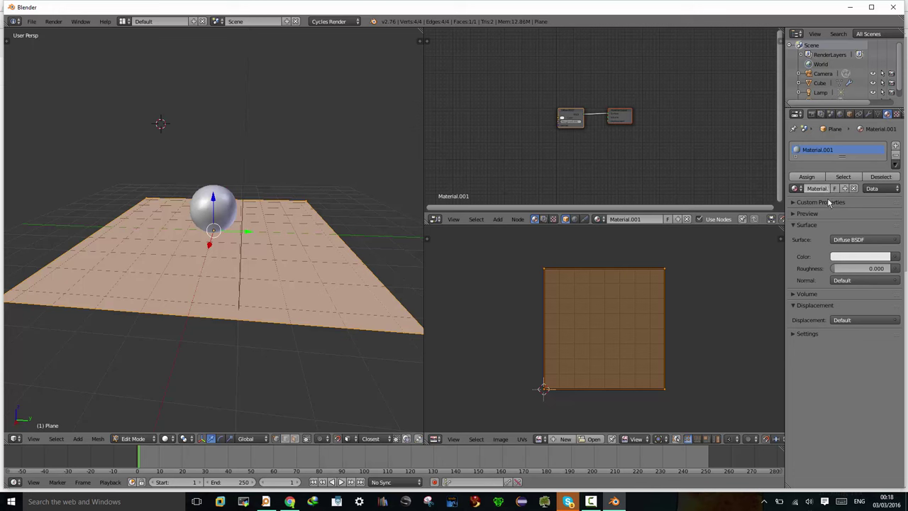
scroll(588, 149, "up", 2)
scroll(587, 149, "up", 2)
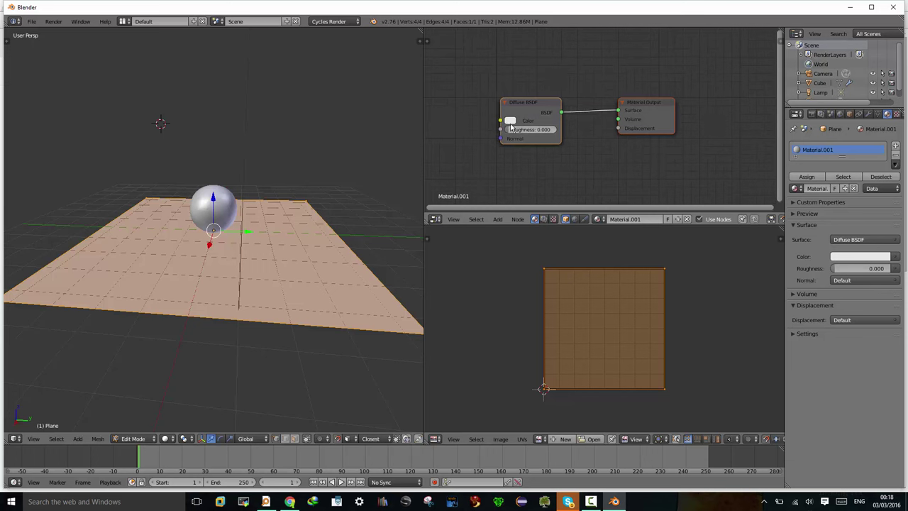
left_click(896, 260)
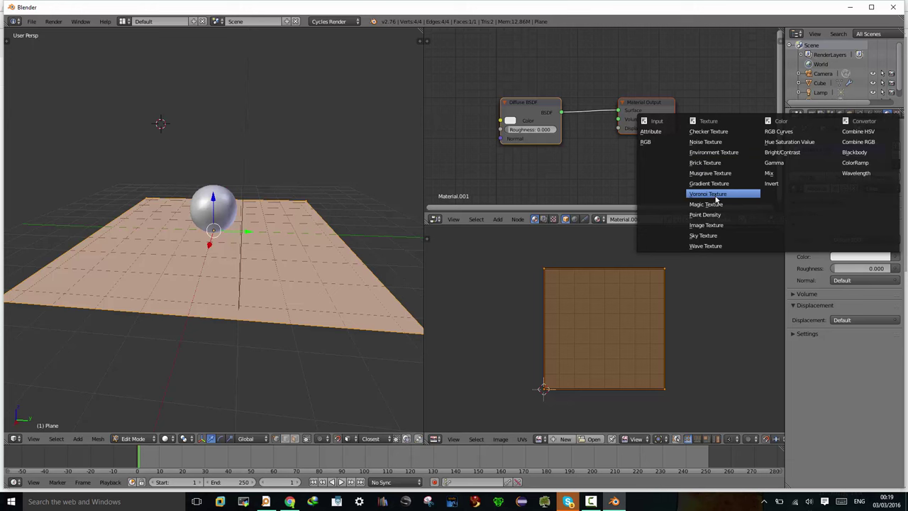
left_click(712, 224)
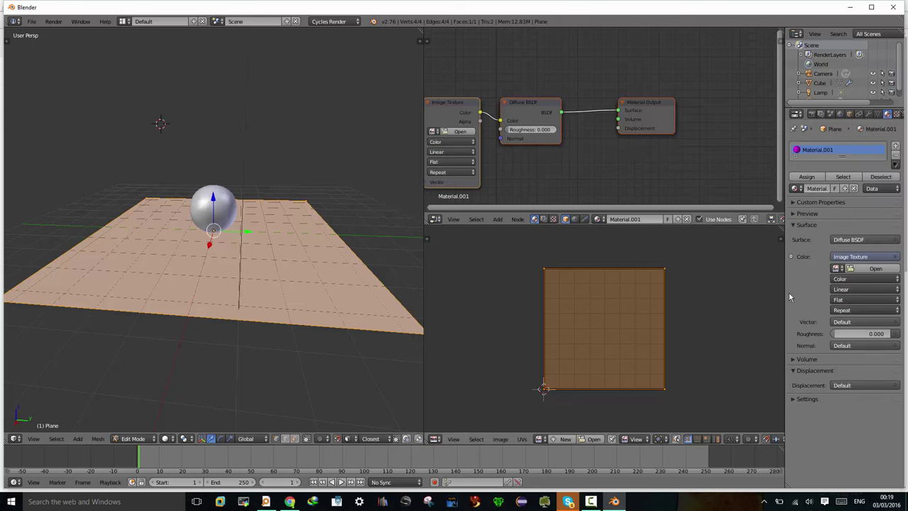
Space out the Image Texture, Diffuse BSDF and Material Output nodes, then open the image file browser
left_click_drag(524, 107, 553, 98)
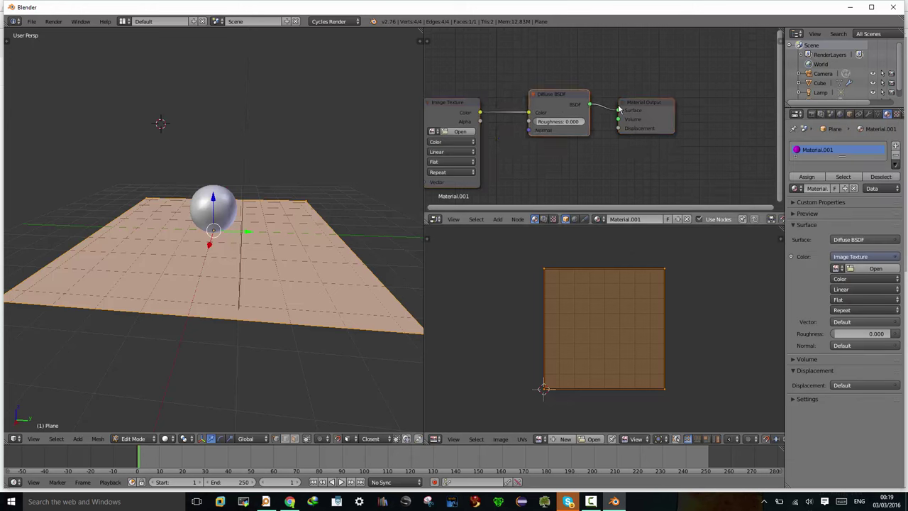
left_click_drag(654, 103, 702, 103)
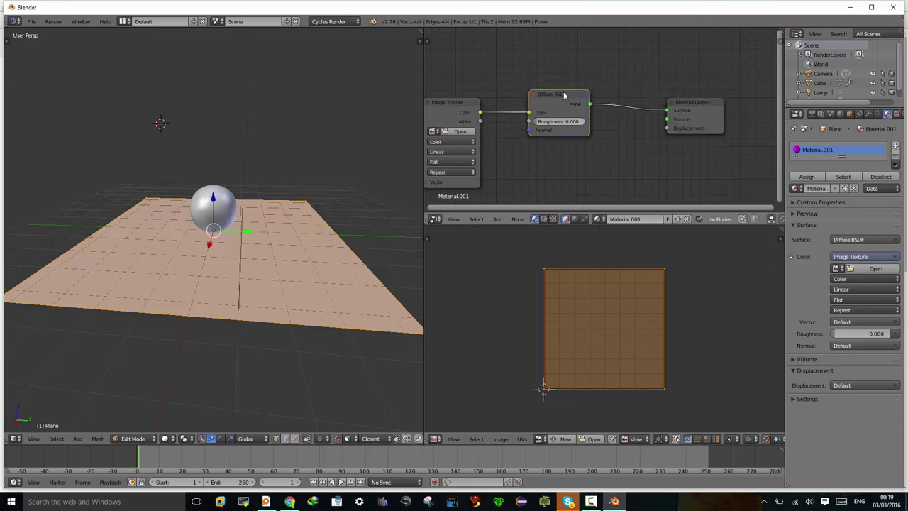
left_click_drag(563, 91, 597, 91)
left_click_drag(466, 106, 496, 74)
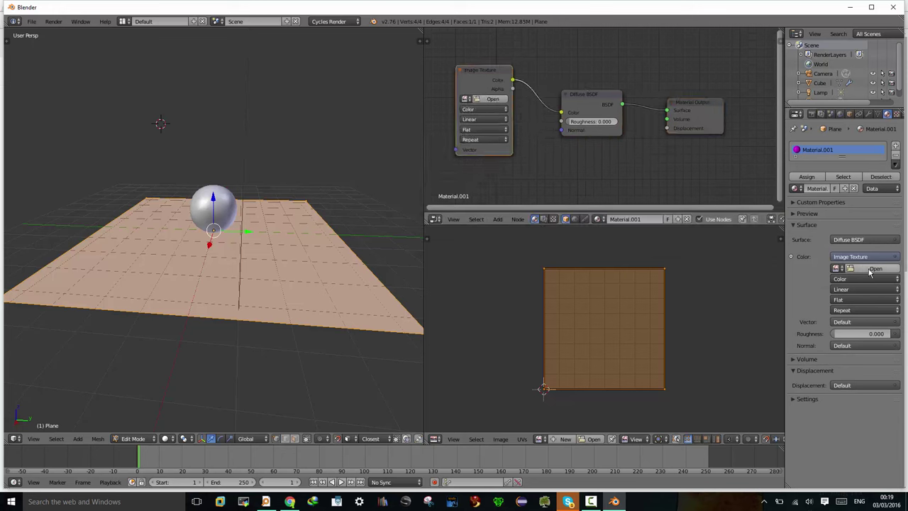
left_click(487, 102)
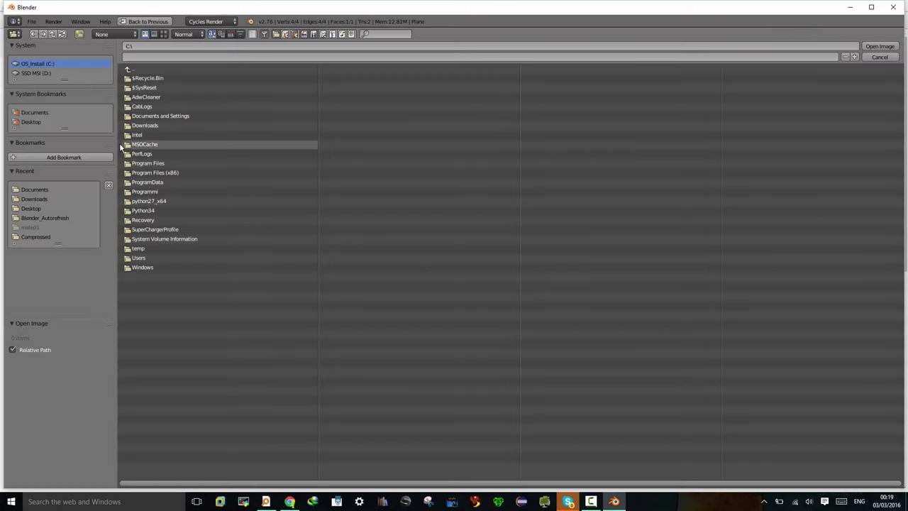
mouse_move(289, 501)
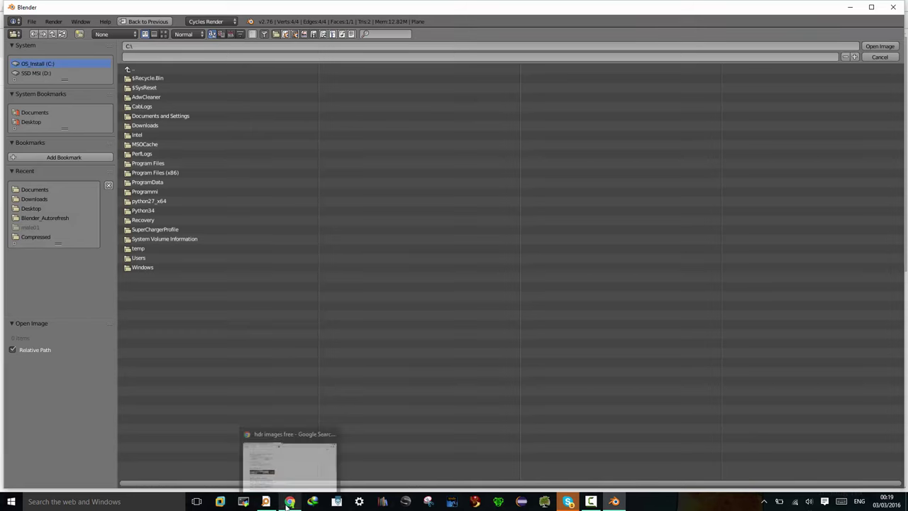
left_click(288, 505)
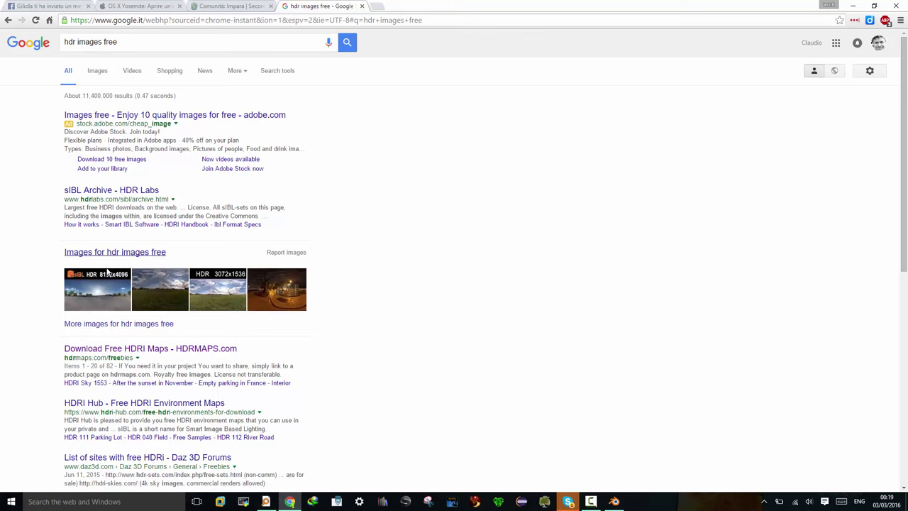
left_click(121, 346)
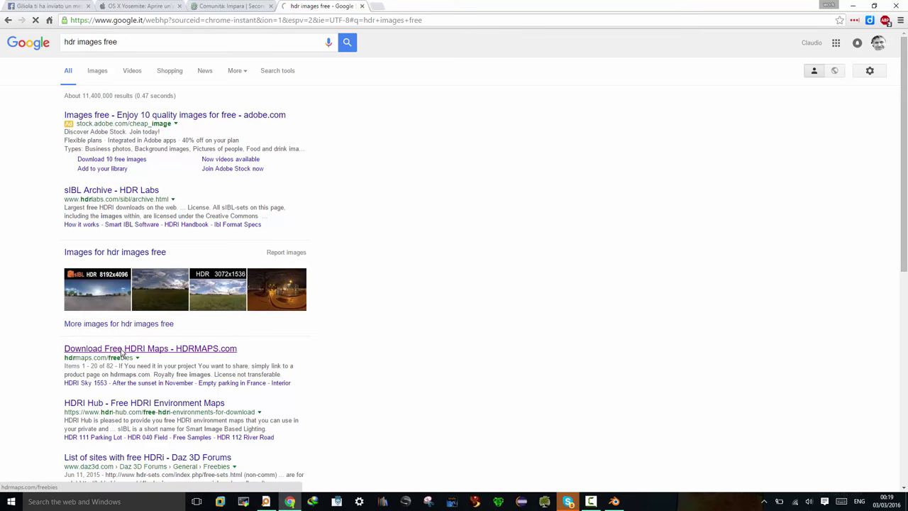
scroll(414, 272, "down", 1)
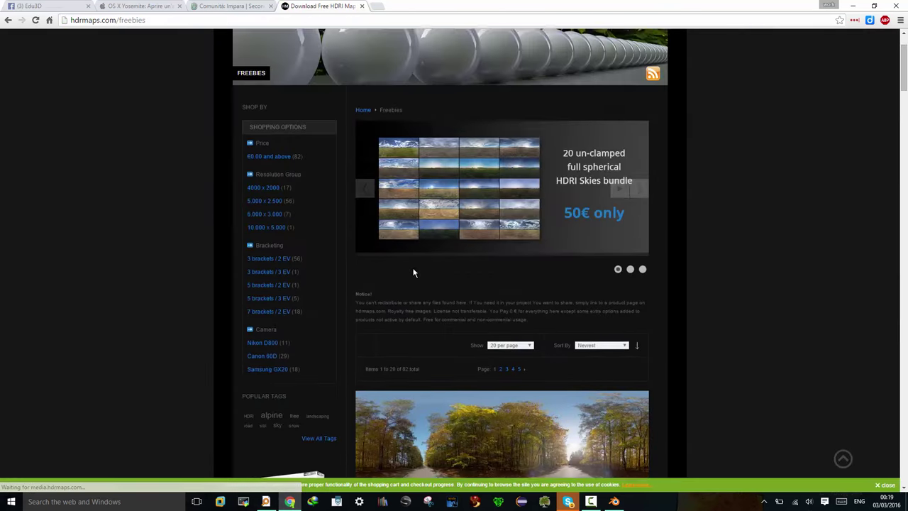
scroll(413, 273, "down", 3)
scroll(411, 274, "down", 2)
scroll(411, 274, "down", 1)
scroll(410, 280, "down", 4)
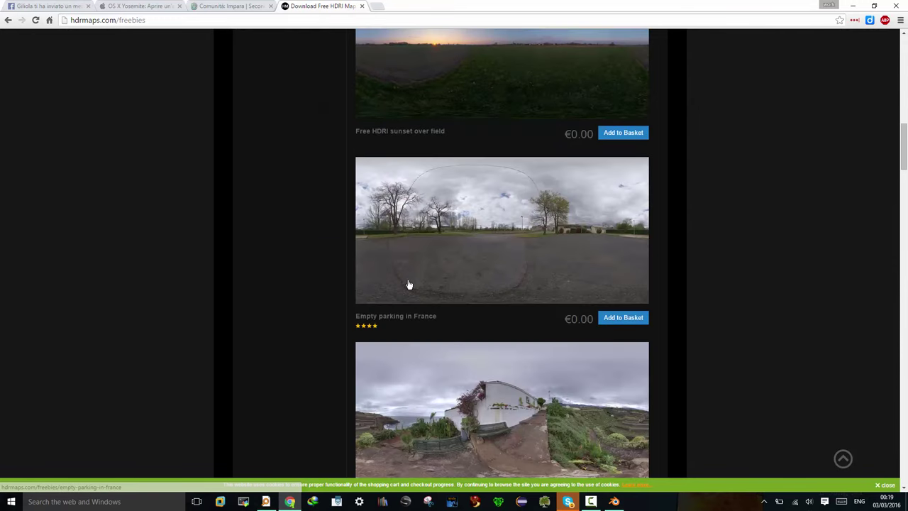
scroll(408, 284, "up", 3)
scroll(408, 284, "up", 3)
scroll(407, 283, "up", 3)
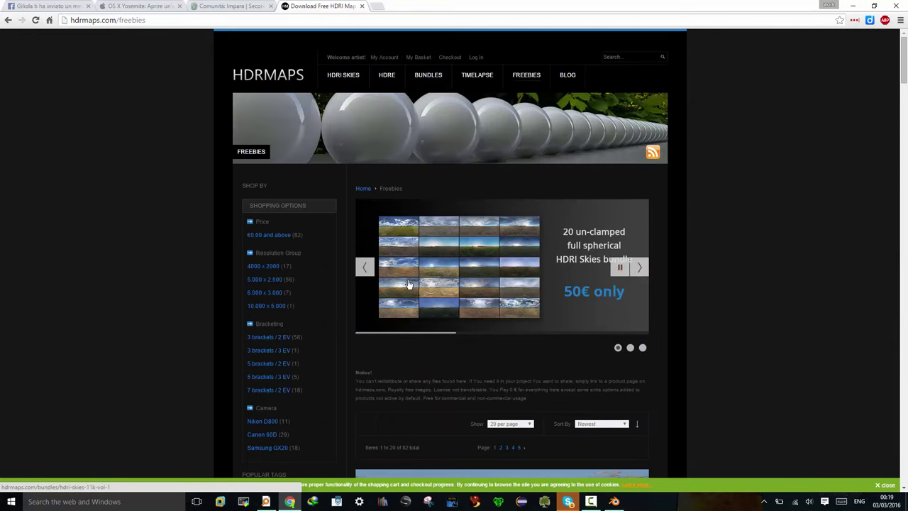
left_click(8, 20)
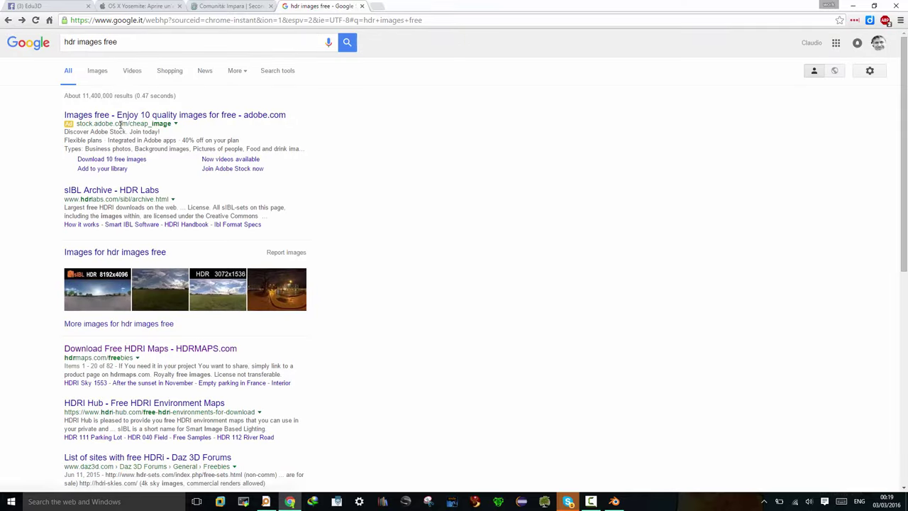
left_click(99, 71)
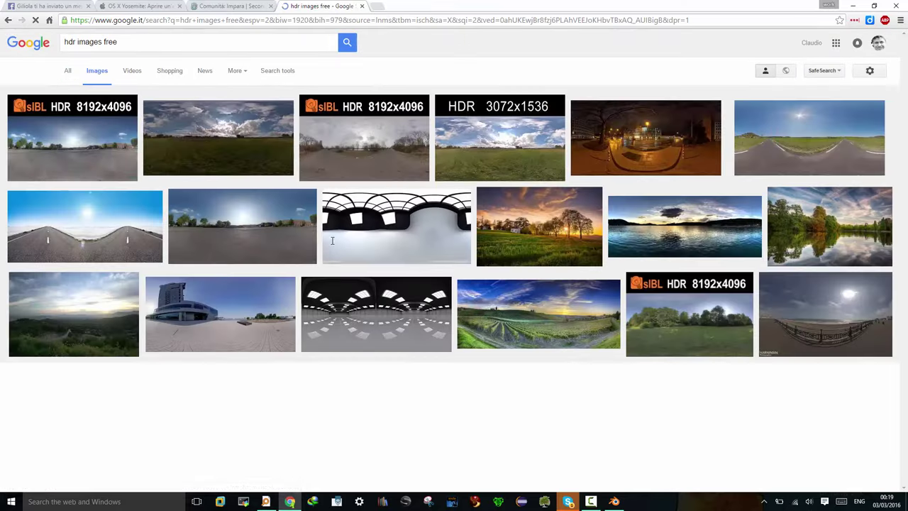
scroll(308, 284, "down", 5)
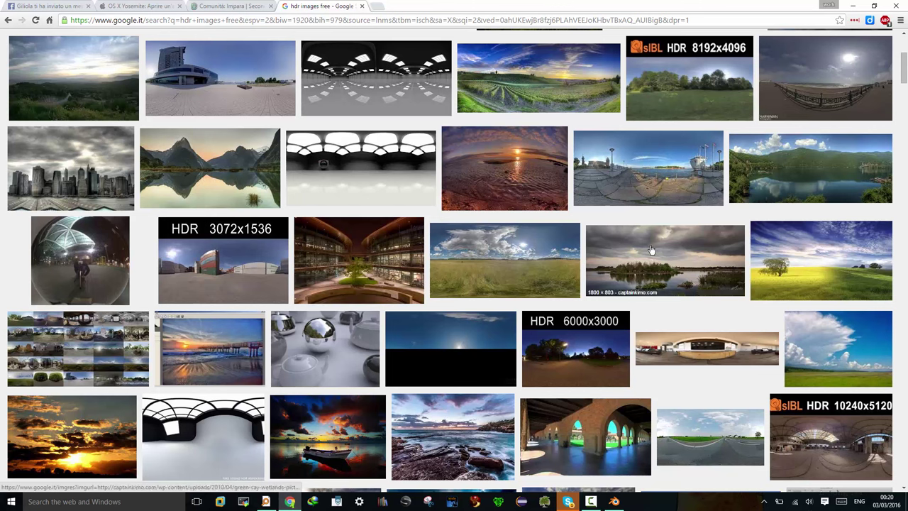
Load fusion-hdr-example-image-sunrise-beach-pier.jpg from the Desktop into the Image Texture node
left_click(853, 7)
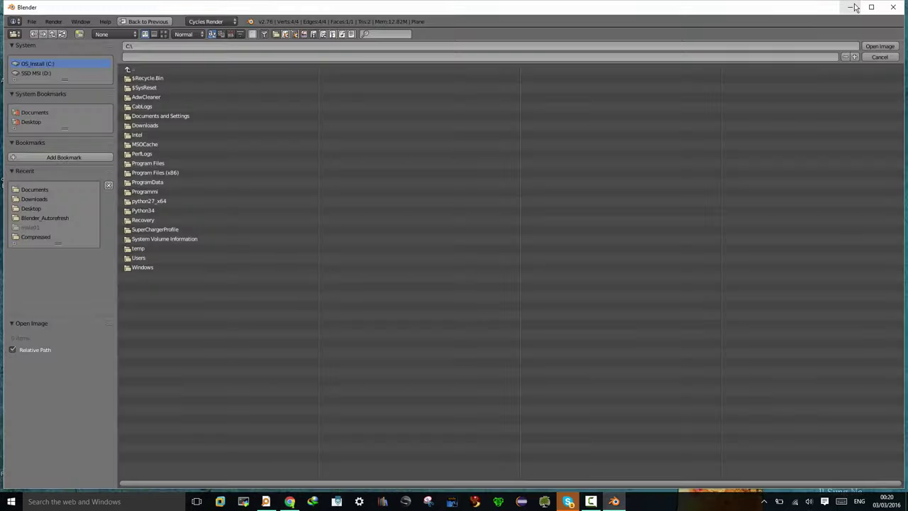
left_click(29, 123)
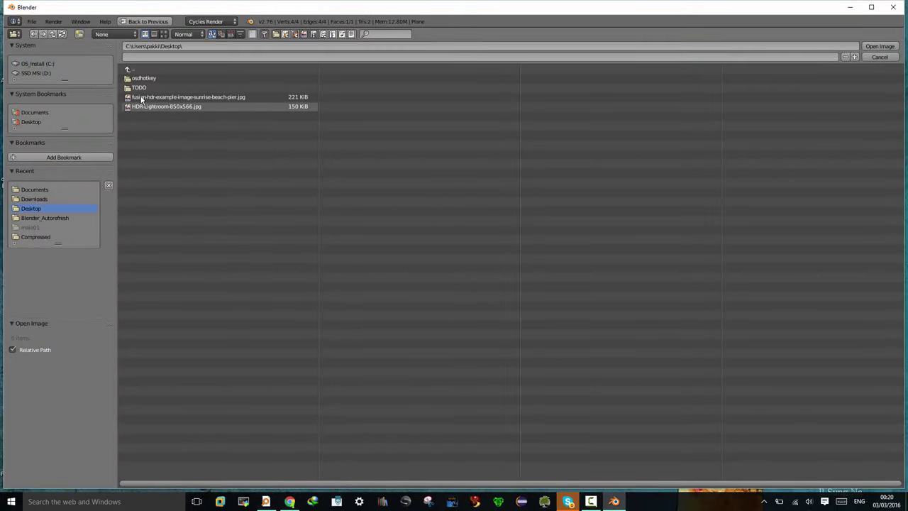
left_click(163, 34)
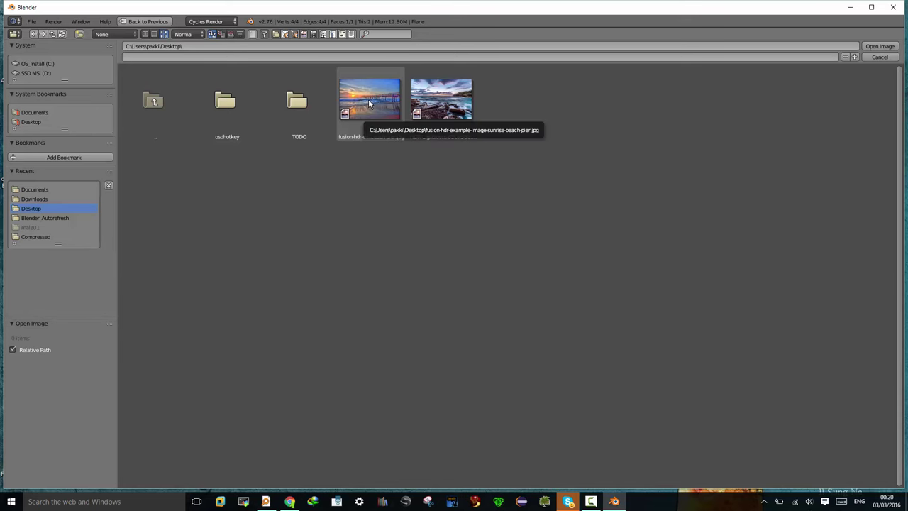
double_click(369, 103)
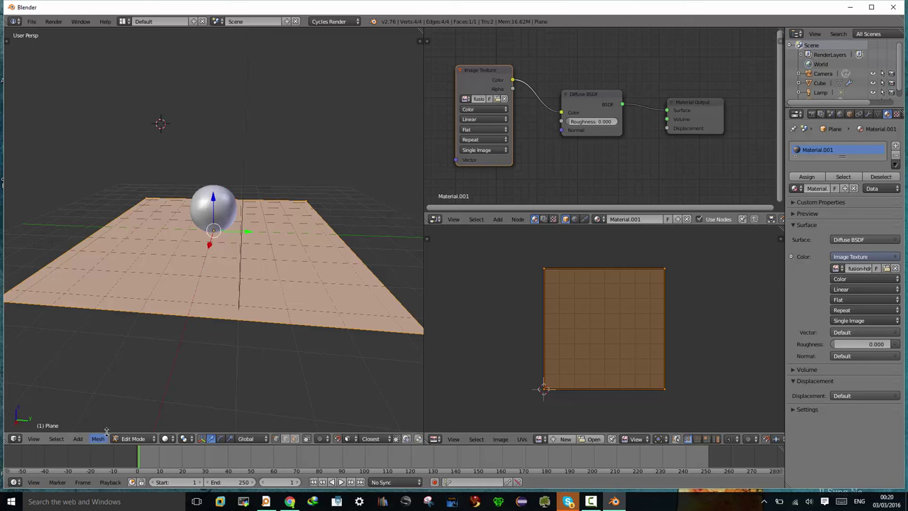
Preview the pier photo on the plane in Rendered viewport shading from a flatter angle
left_click(167, 438)
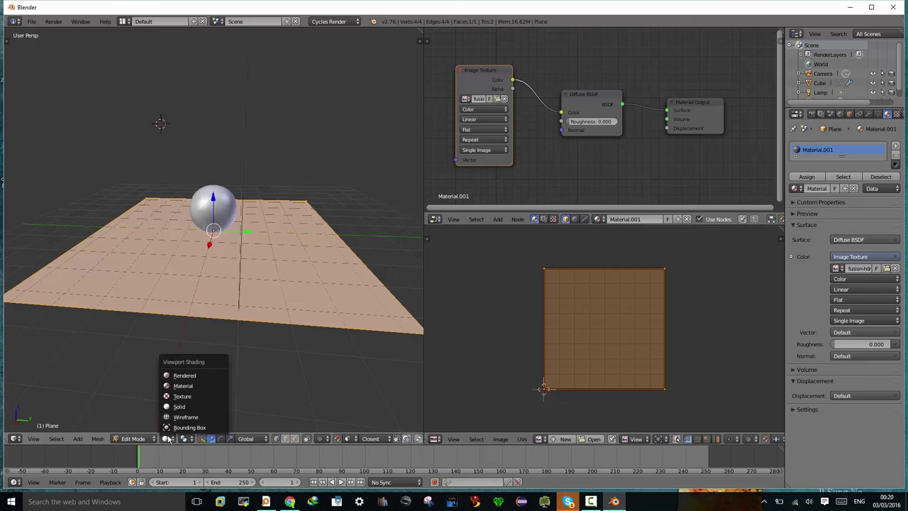
left_click(183, 375)
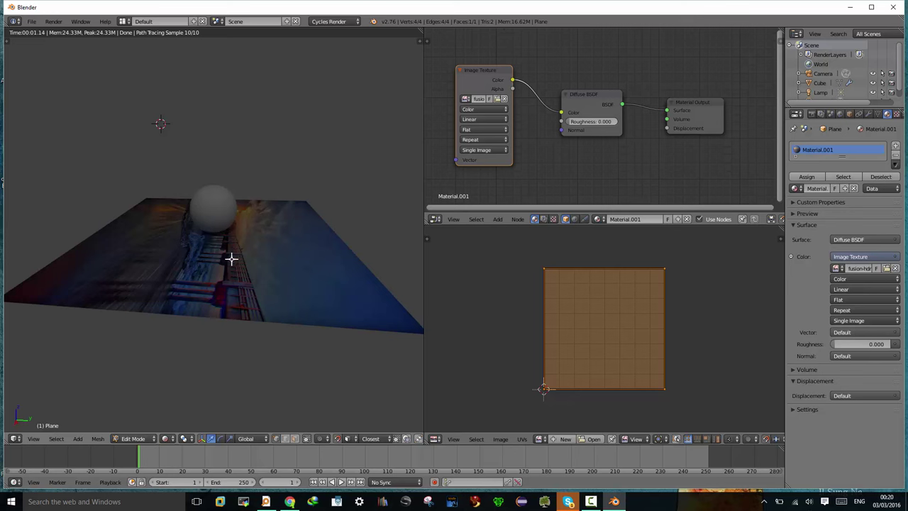
scroll(219, 257, "up", 1)
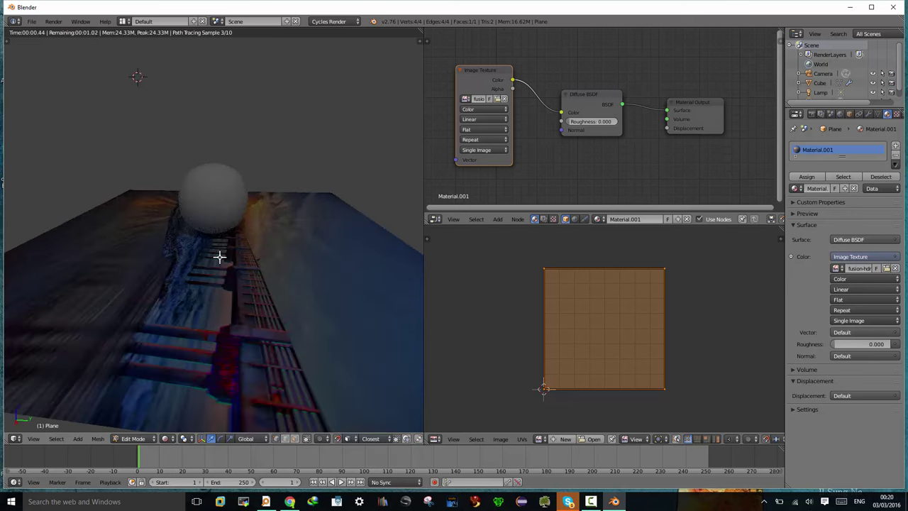
mouse_move(220, 257)
middle_mouse_down()
mouse_move(232, 228)
mouse_move(328, 271)
middle_mouse_up()
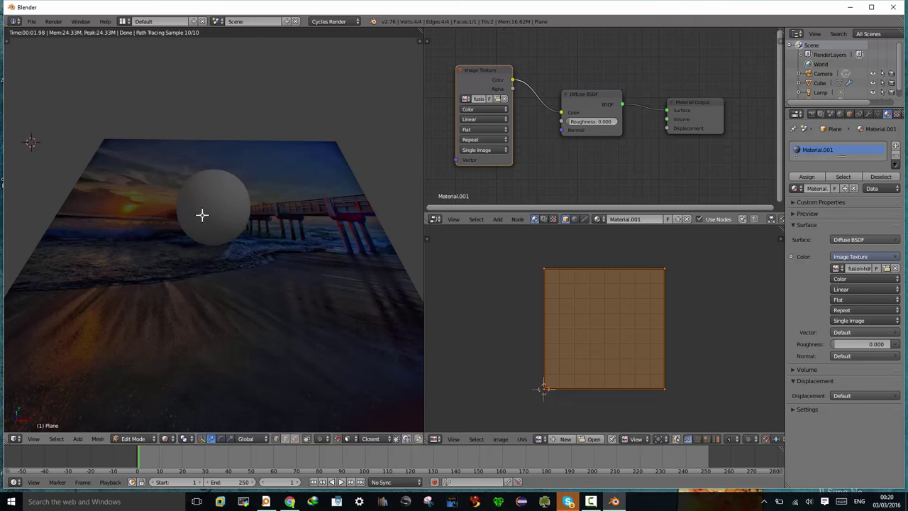
middle_click_drag(203, 213, 198, 223)
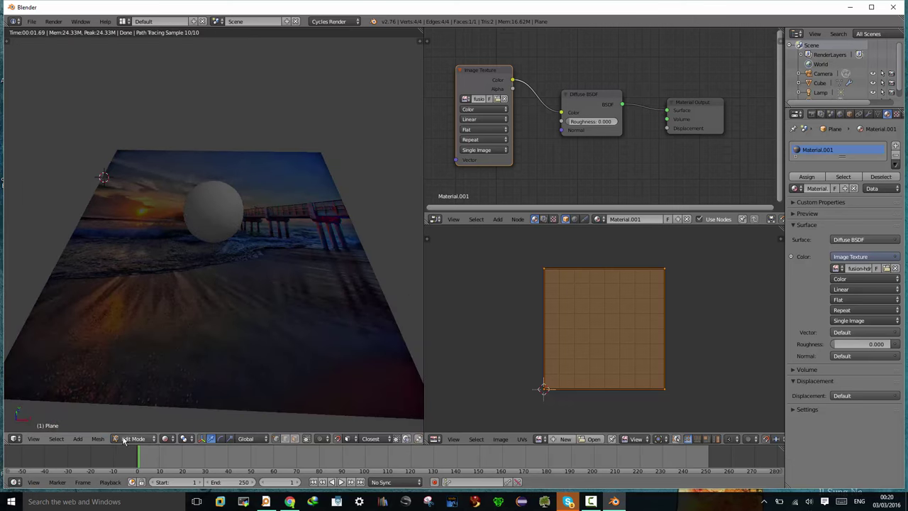
Return the 3D view to Solid shading and zoom out
left_click(185, 439)
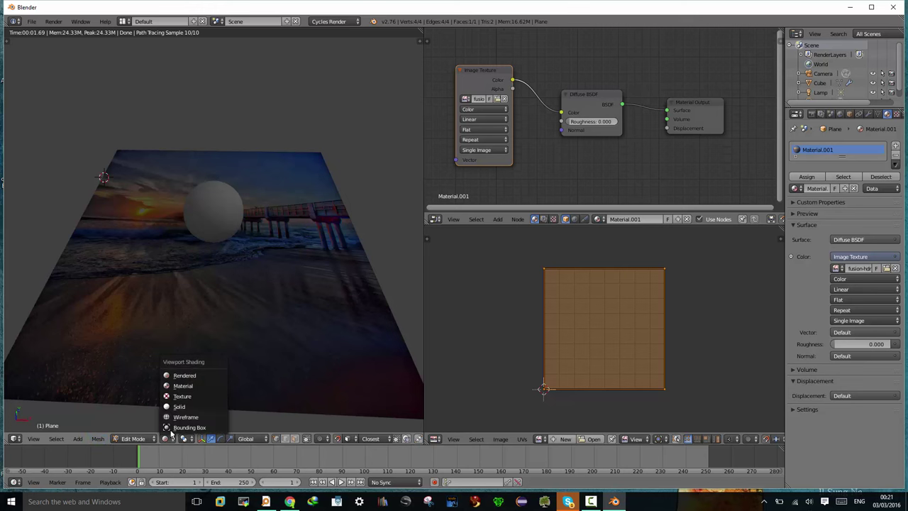
left_click(181, 405)
scroll(225, 312, "down", 4)
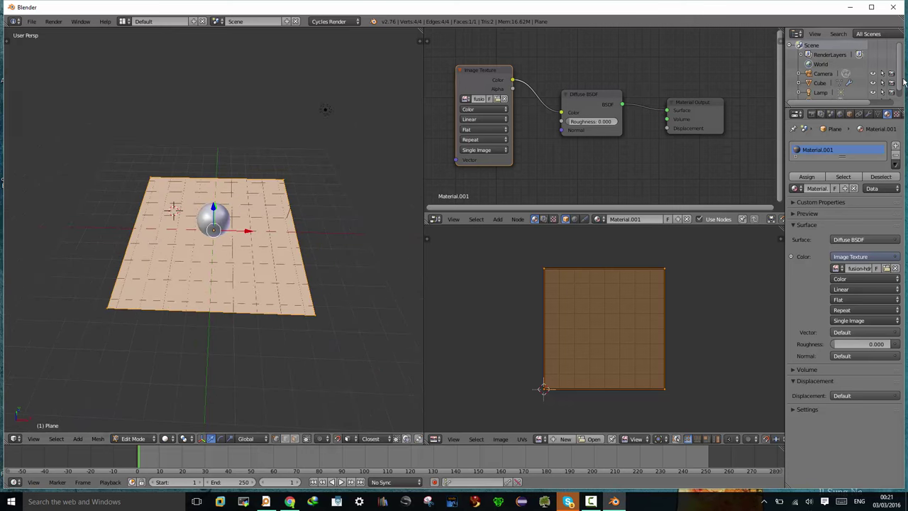
Enable nodes on the Lamp and set its emission strength to 100
scroll(897, 76, "down", 1)
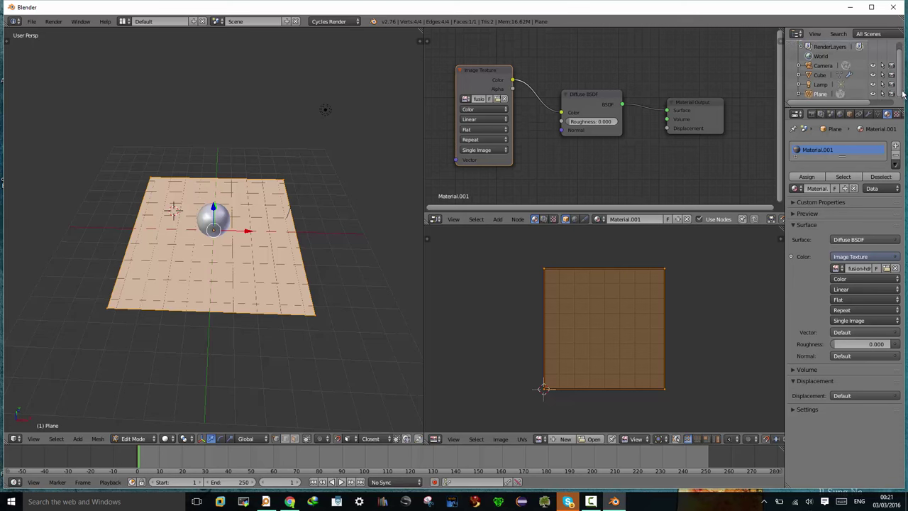
left_click(821, 85)
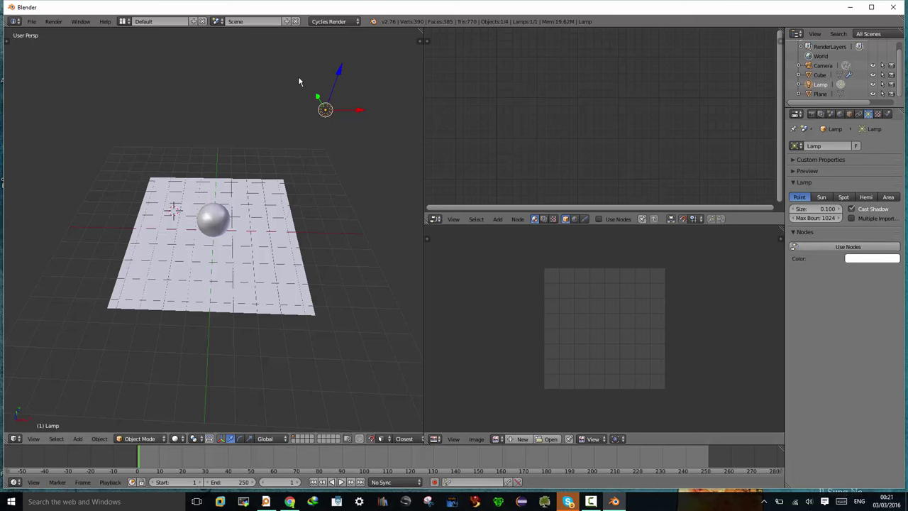
left_click(855, 248)
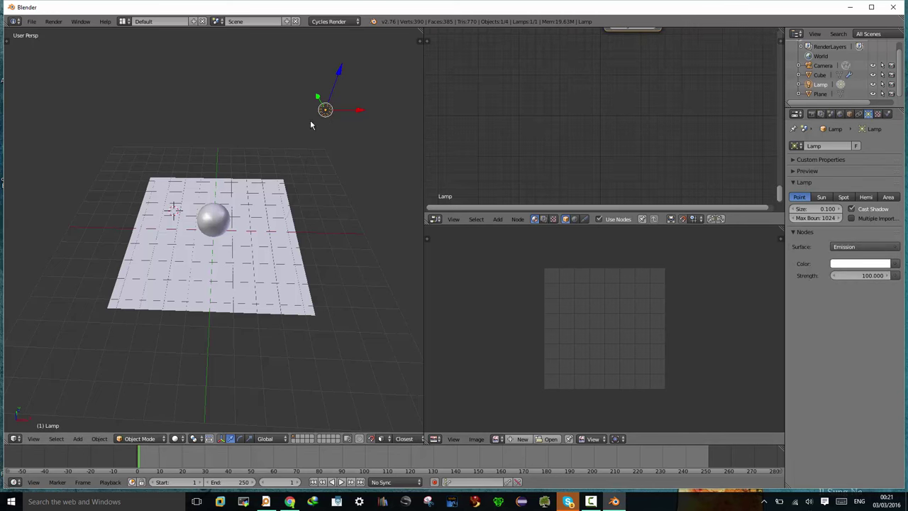
left_click(864, 276)
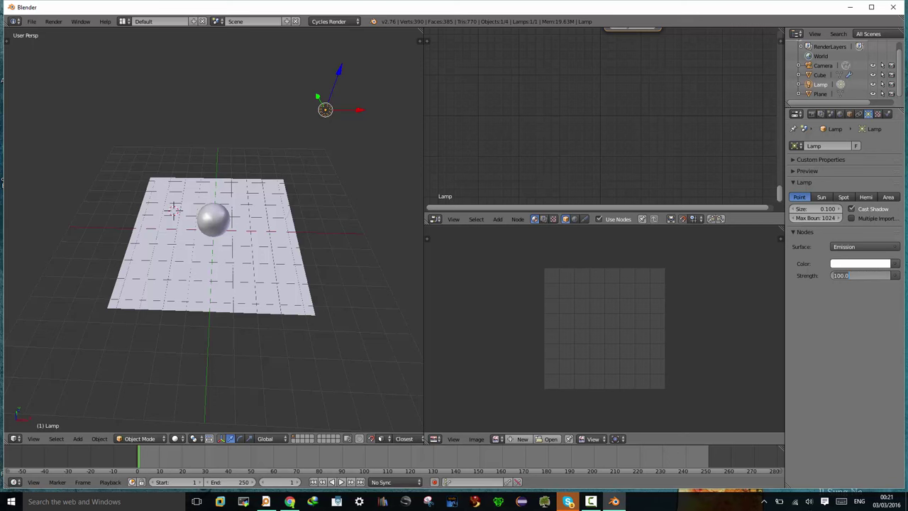
key("Return")
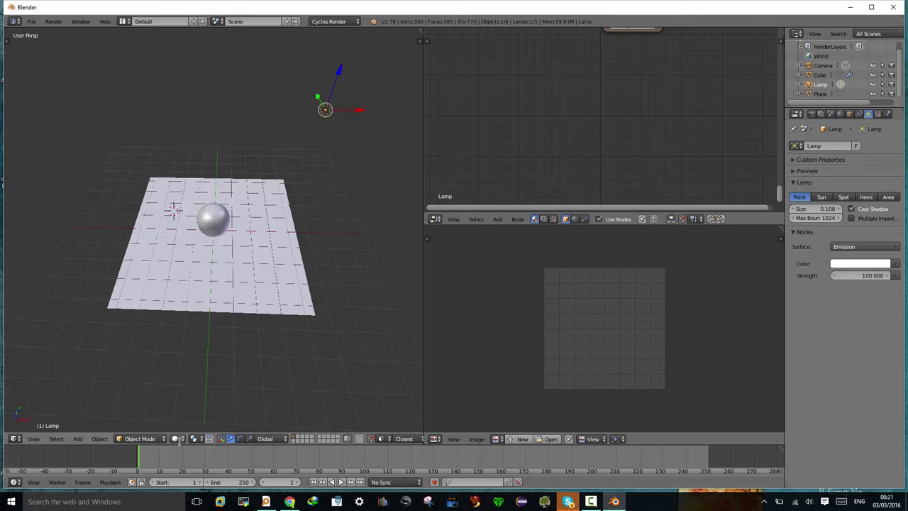
Preview in Rendered shading and raise the lamp strength to 4000, zooming in on the sphere
left_click(179, 440)
left_click(182, 374)
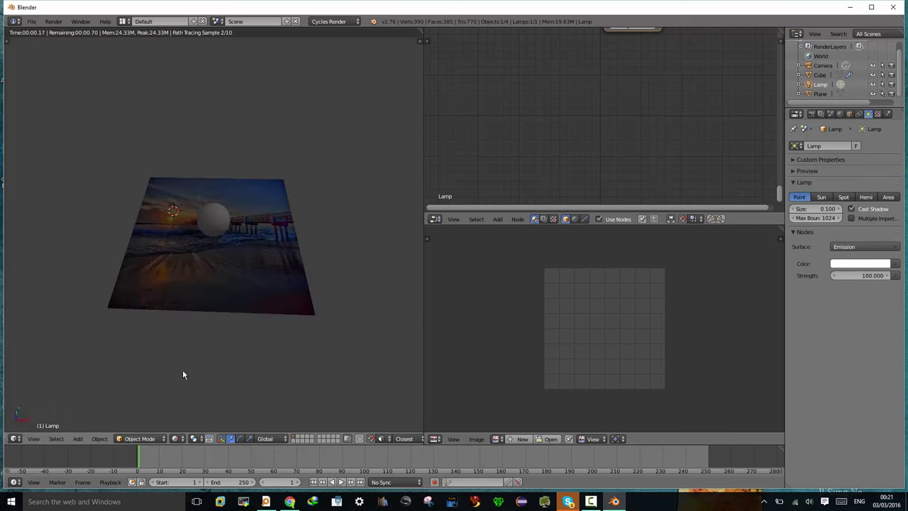
left_click(866, 276)
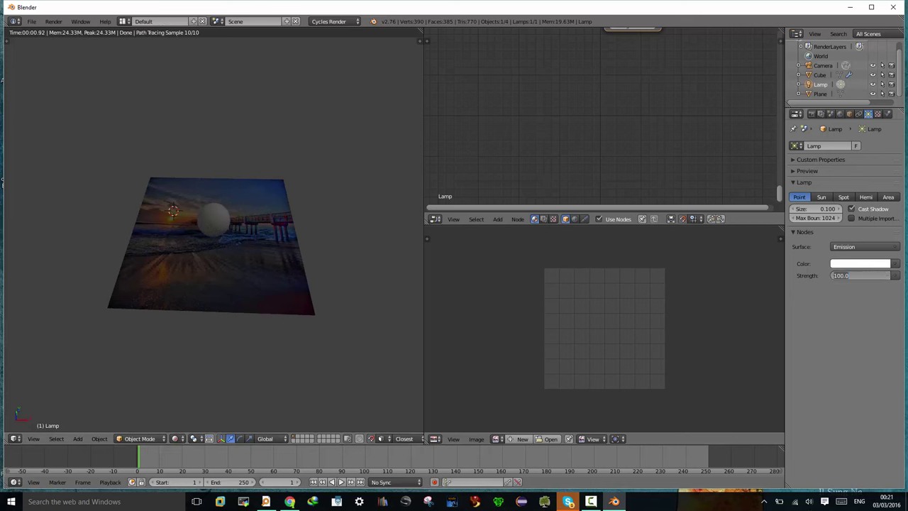
type("4")
key("Return")
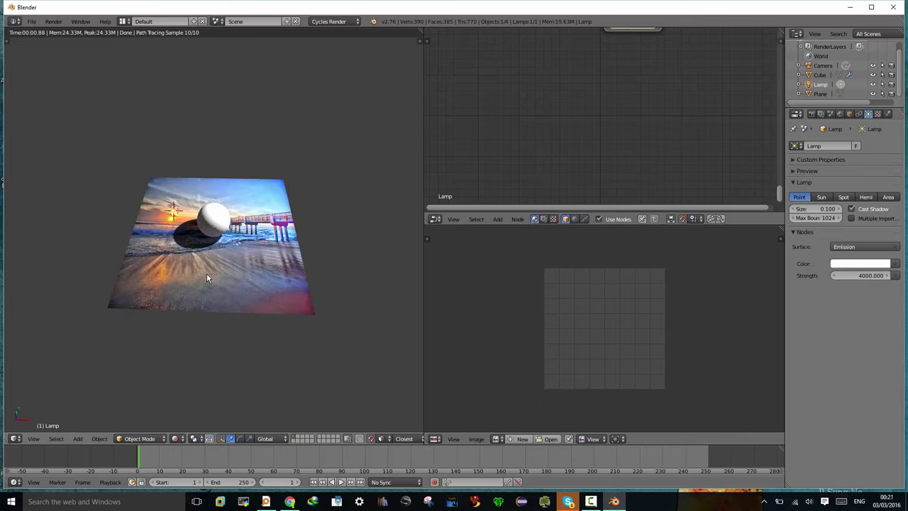
scroll(207, 272, "up", 2)
scroll(207, 272, "up", 2)
scroll(197, 250, "up", 3)
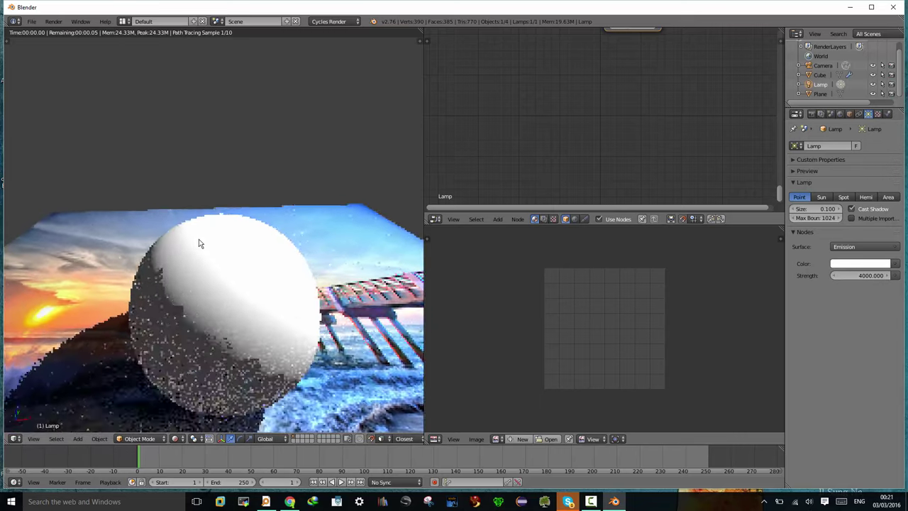
scroll(200, 248, "down", 4)
mouse_move(200, 292)
middle_mouse_down()
mouse_move(206, 284)
mouse_move(190, 307)
middle_mouse_up()
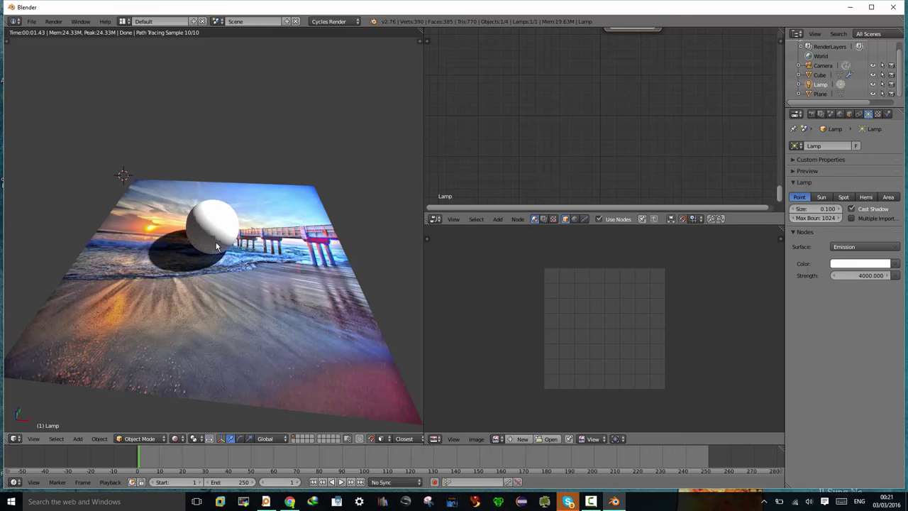
scroll(217, 241, "up", 2)
scroll(216, 244, "up", 1)
scroll(216, 244, "up", 1)
scroll(213, 247, "up", 2)
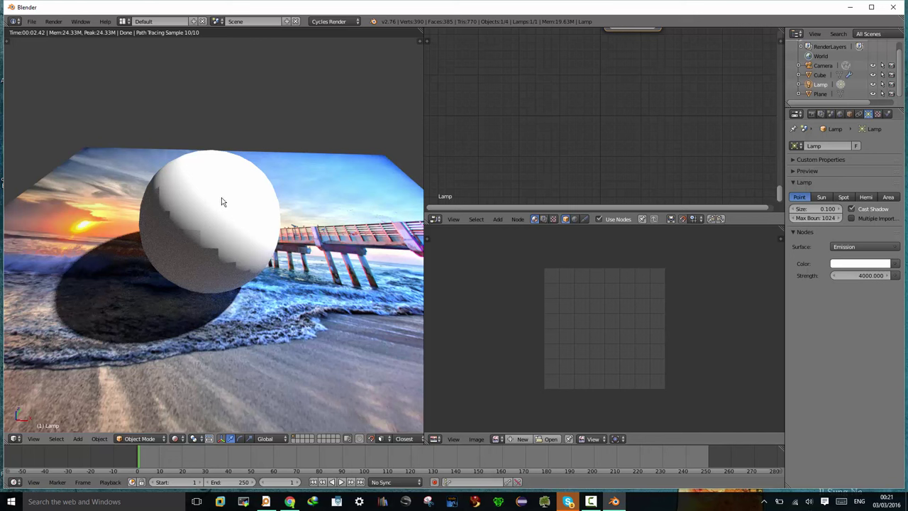
Rename the Cube object to 'sfera'
left_click(821, 75)
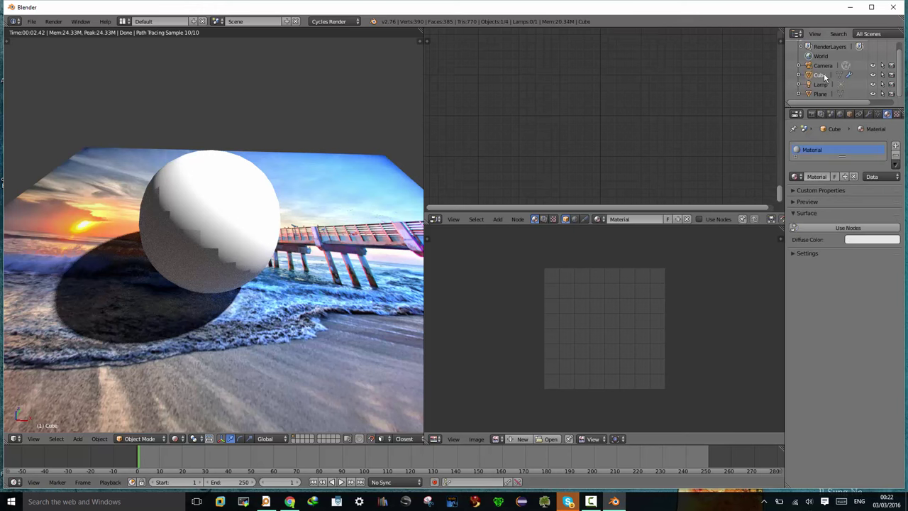
double_click(821, 75)
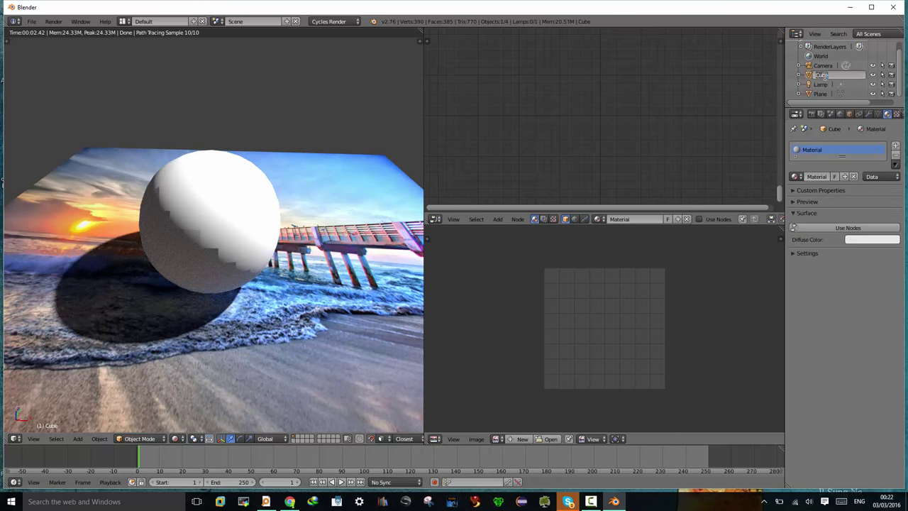
type("sph")
key("Return")
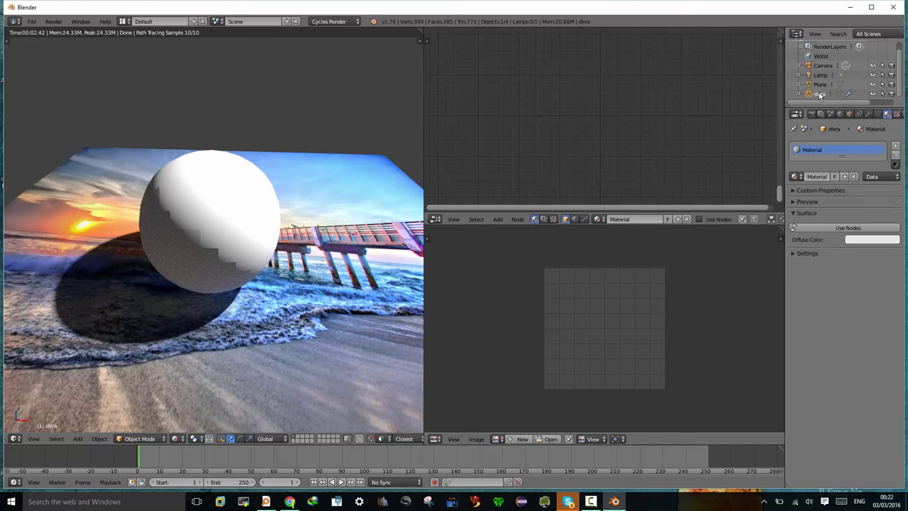
Put the sphere into Edit Mode with Solid shading, then return to Object Mode
left_click(144, 440)
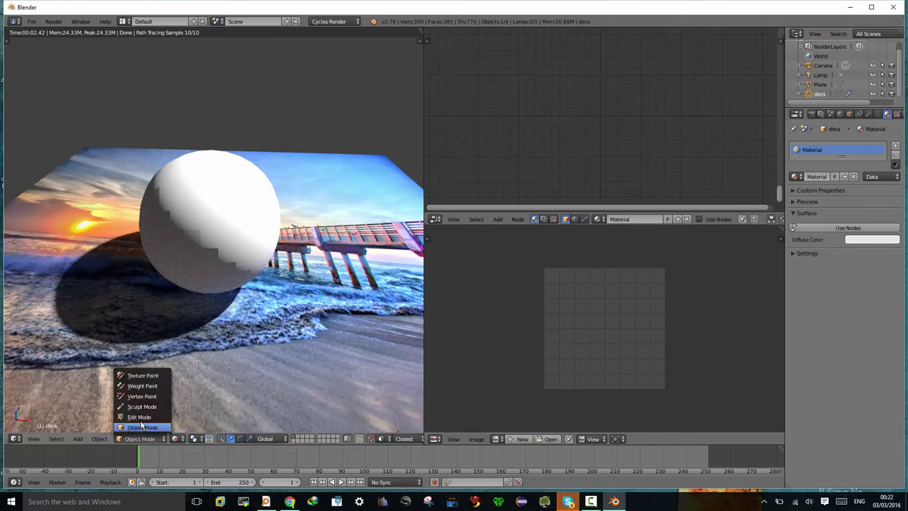
left_click(139, 417)
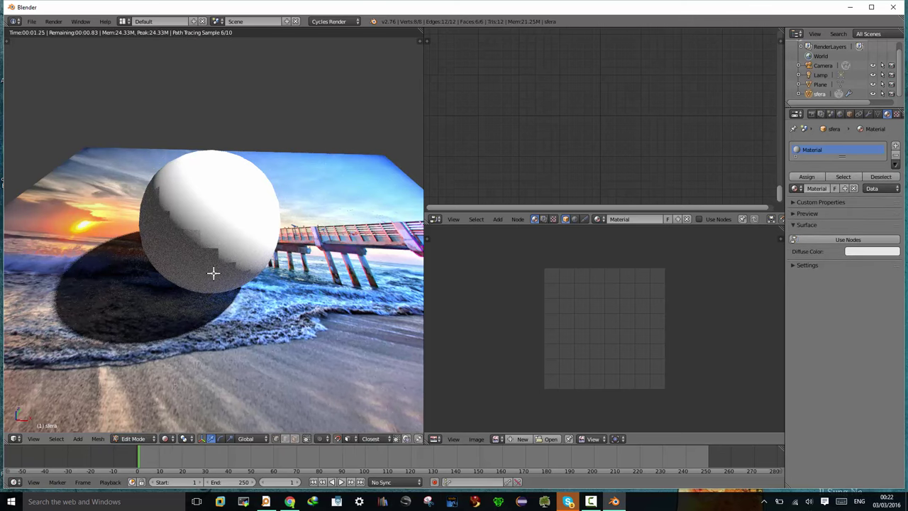
left_click(168, 438)
left_click(181, 406)
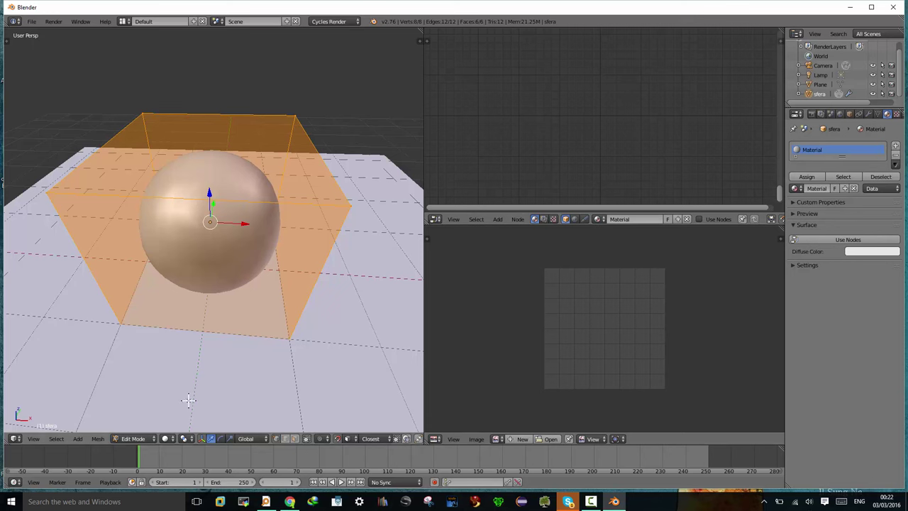
left_click(128, 439)
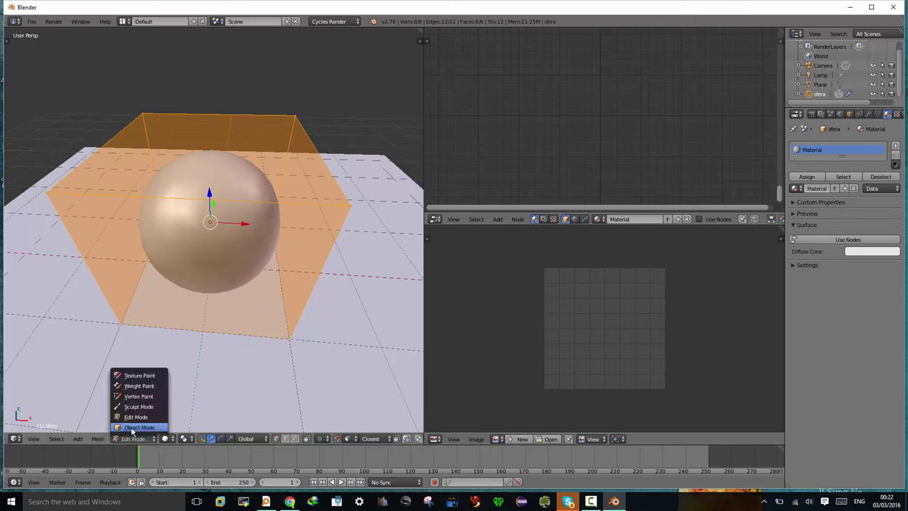
left_click(133, 427)
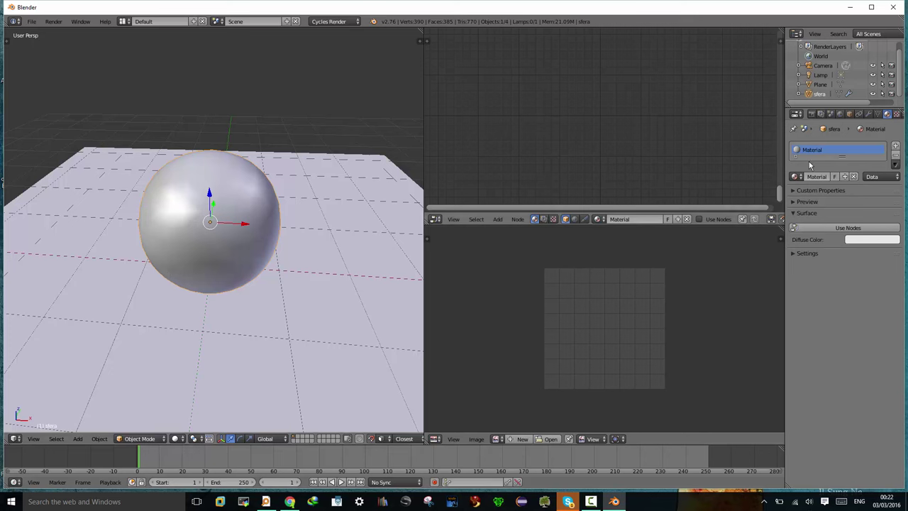
Apply the Subdivision Surface modifier and enter Edit Mode on the sphere mesh
left_click(868, 114)
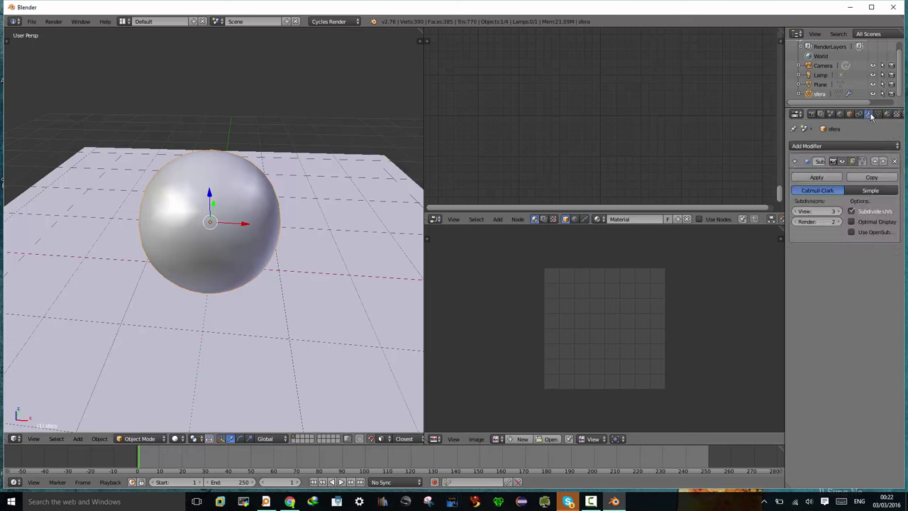
left_click(816, 177)
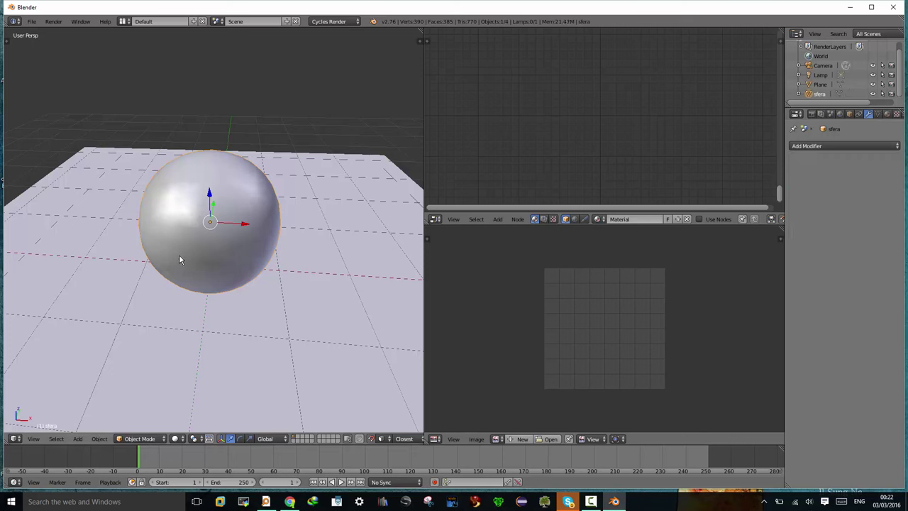
key("Tab")
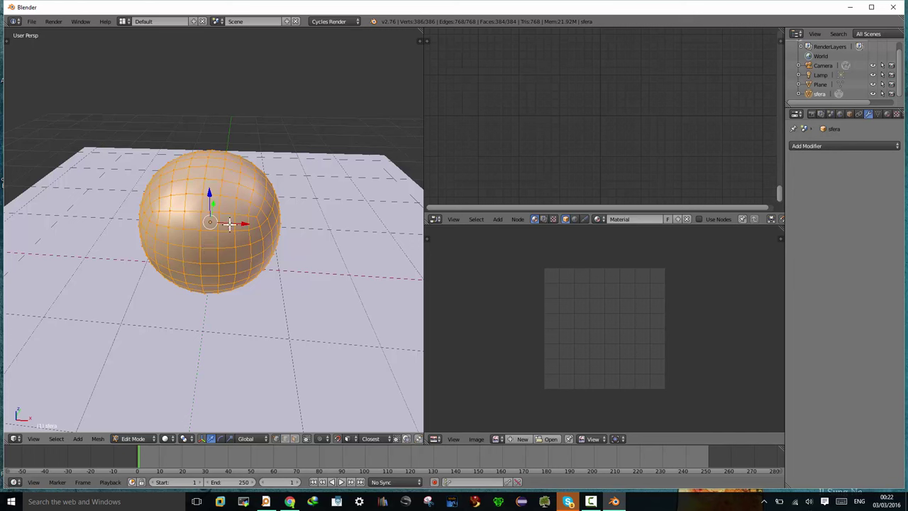
Unwrap the sphere with Sphere Projection, Align to Object, and Clip to Bounds enabled
key("u")
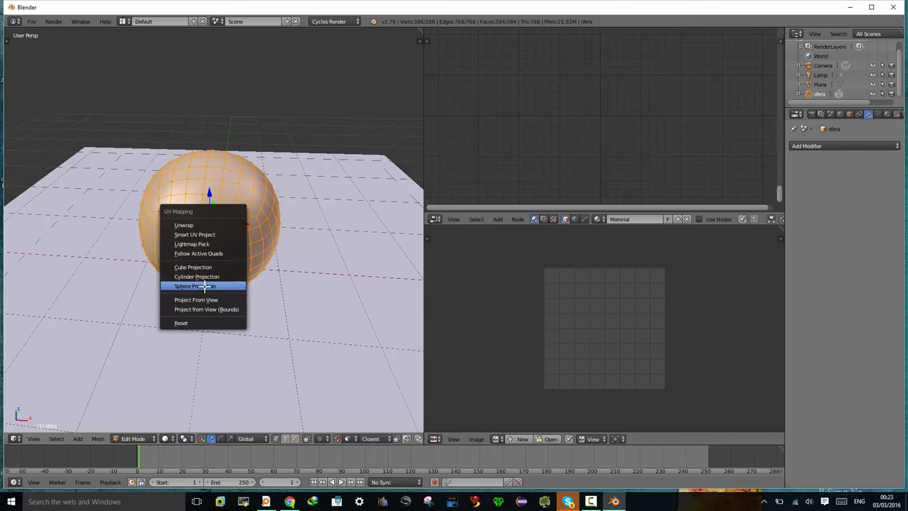
left_click(206, 286)
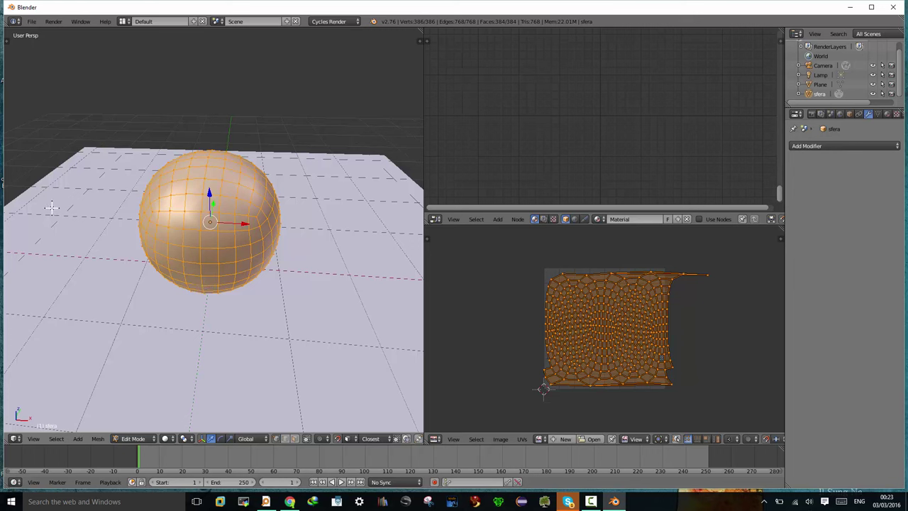
key("t")
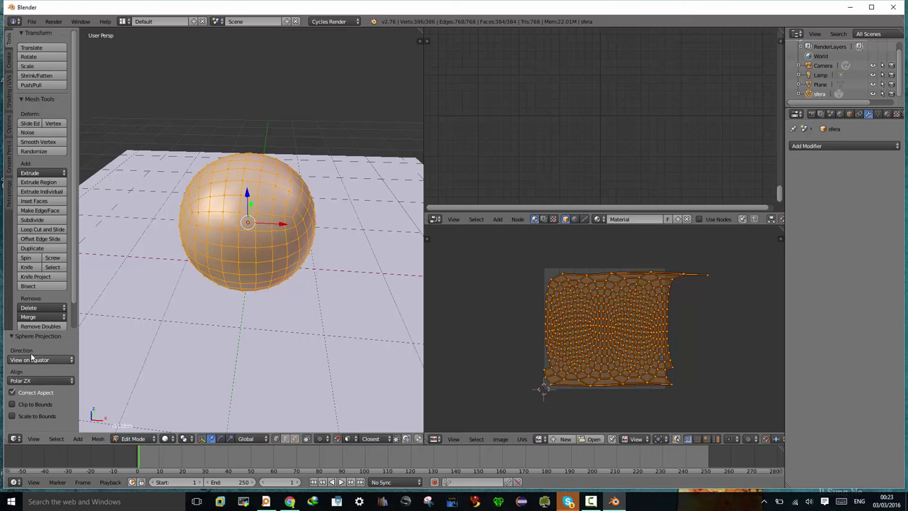
left_click(70, 361)
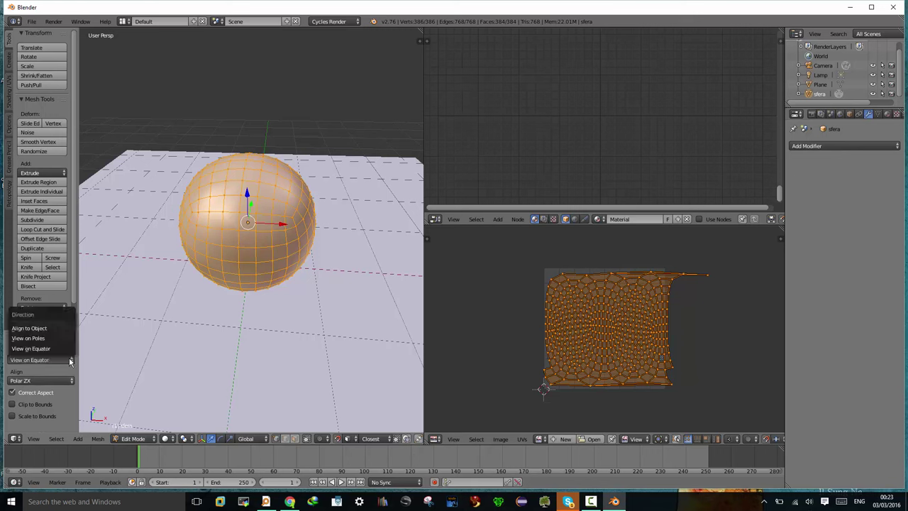
left_click(43, 328)
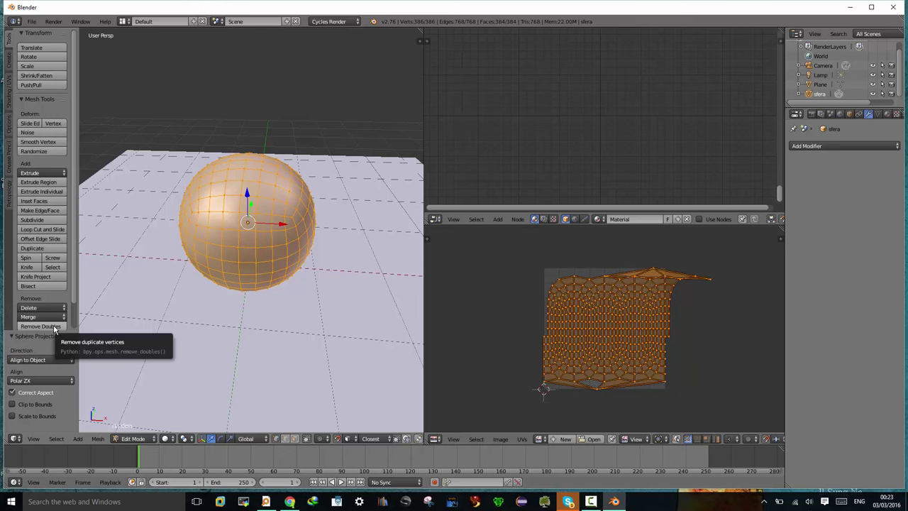
left_click(12, 406)
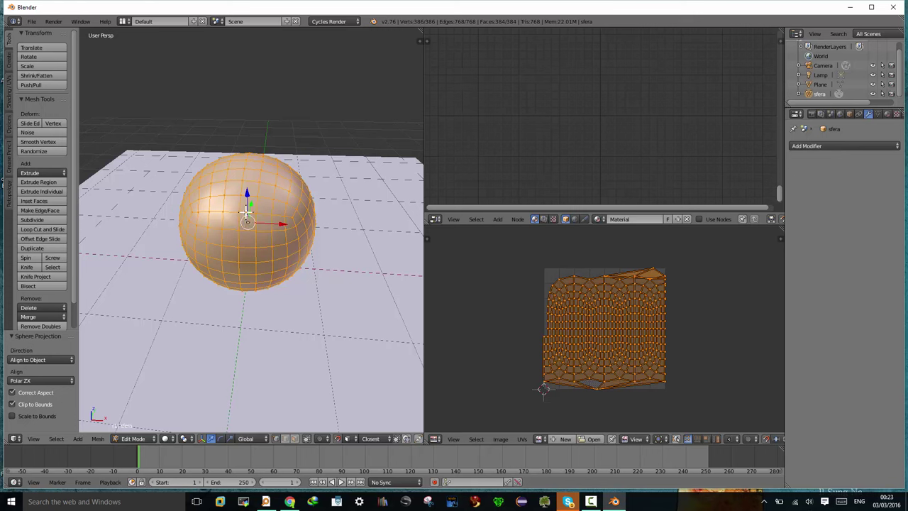
key("u")
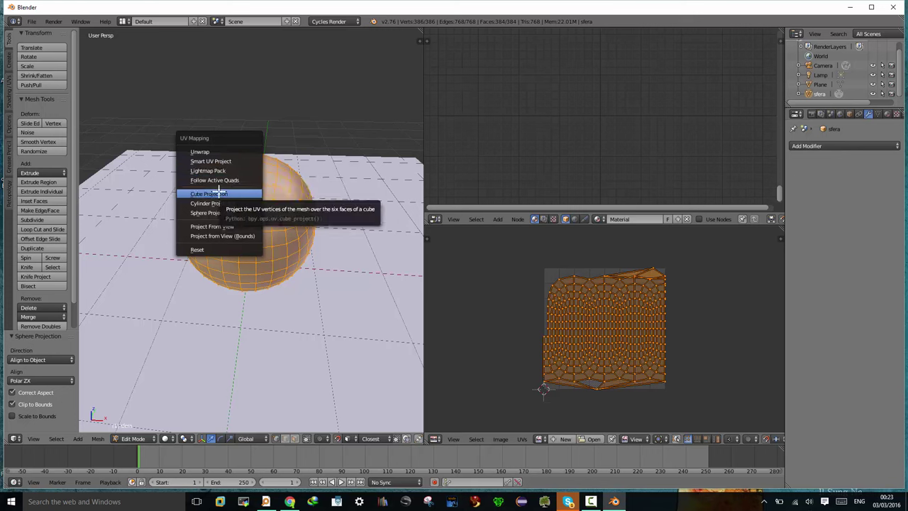
Unwrap with Cube Projection using Clip to Bounds and Scale to Bounds, then toggle Edit Mode
left_click(217, 192)
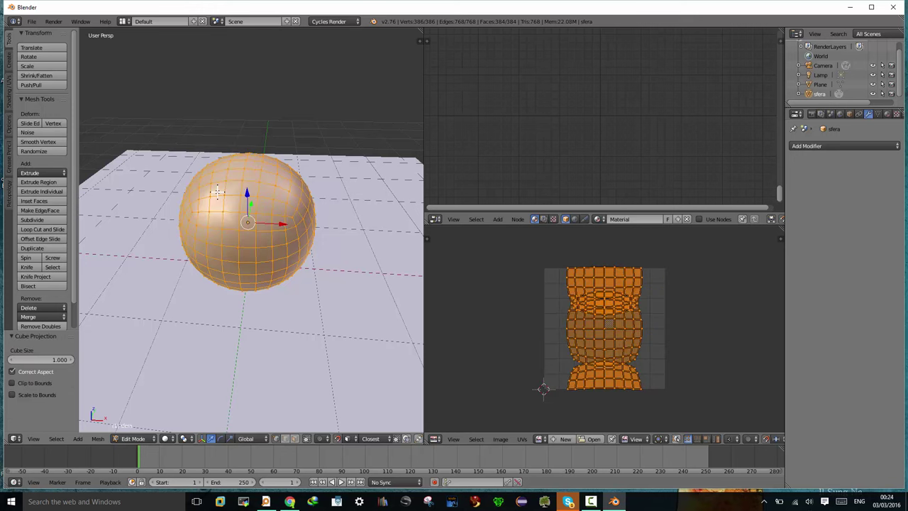
left_click(11, 384)
left_click(12, 395)
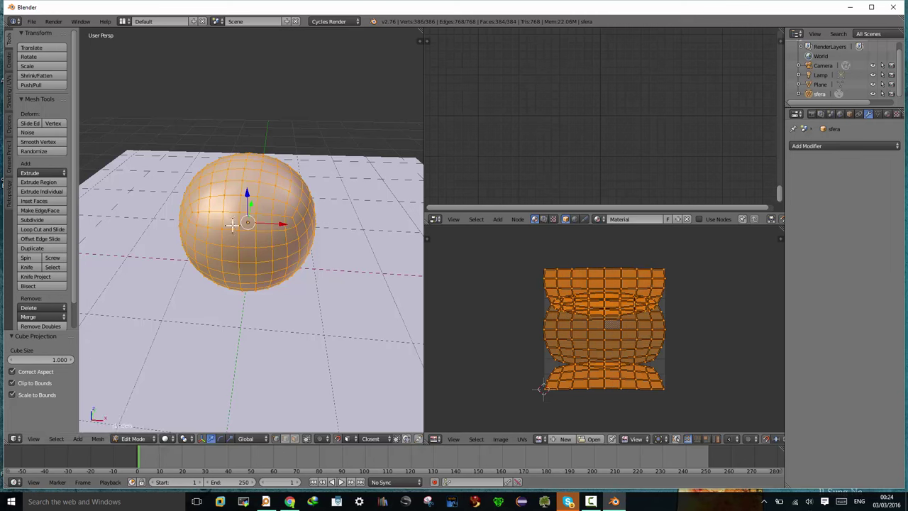
key("Tab")
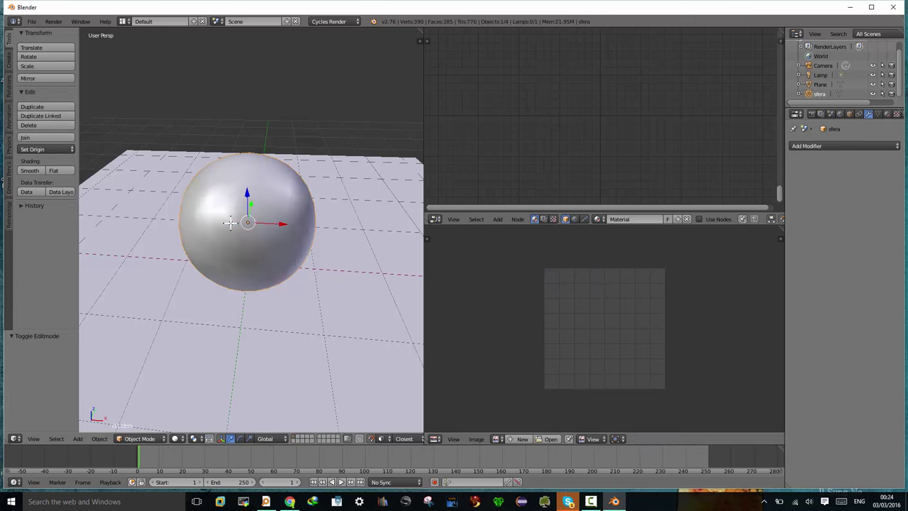
key("Tab")
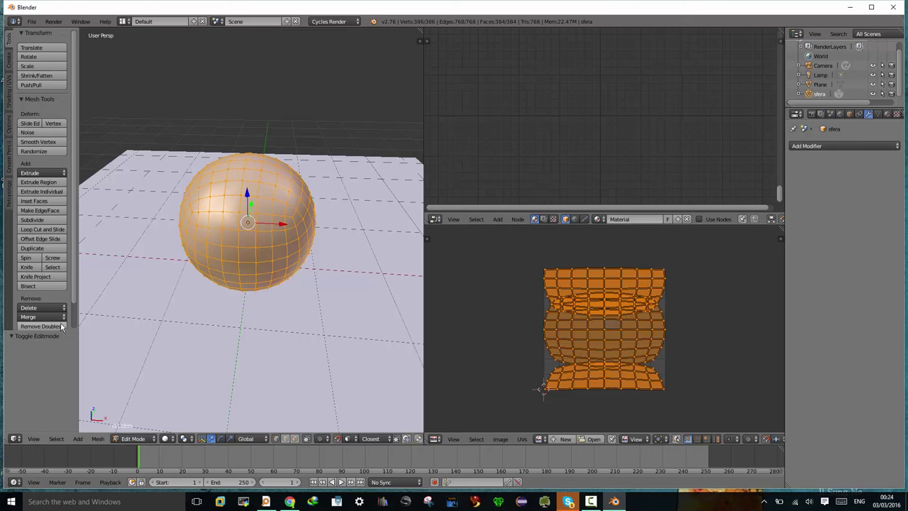
Unwrap the sphere with Sphere Projection again, leaving Scale to Bounds off
key("u")
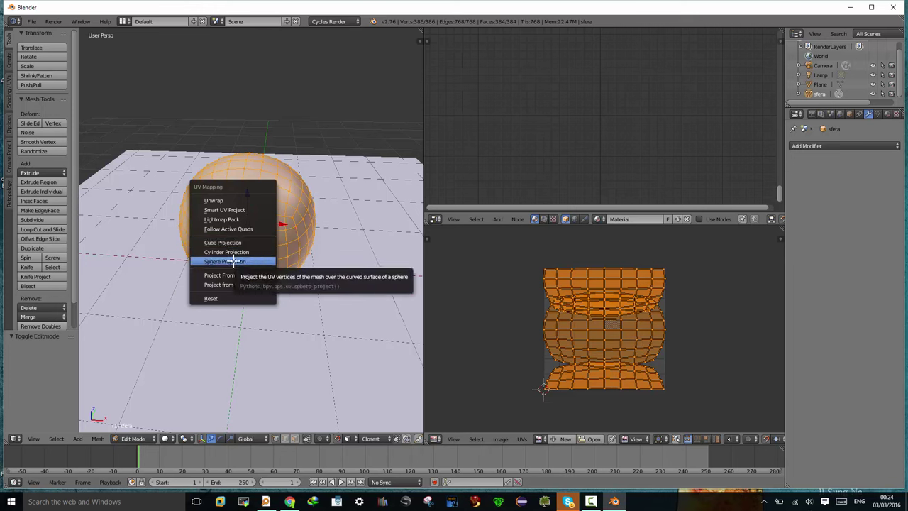
left_click(234, 261)
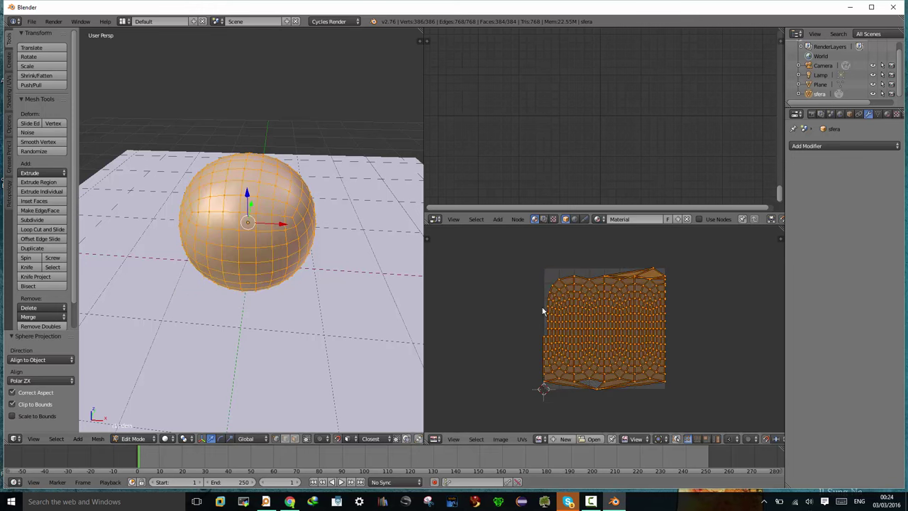
left_click(12, 416)
left_click(13, 416)
mouse_move(251, 259)
middle_mouse_down()
mouse_move(259, 237)
mouse_move(239, 234)
mouse_move(298, 249)
middle_mouse_up()
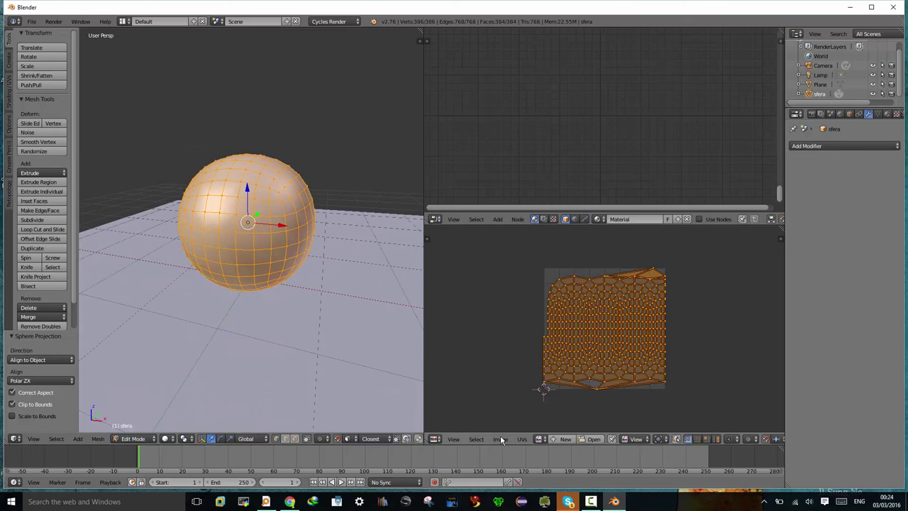
left_click(500, 440)
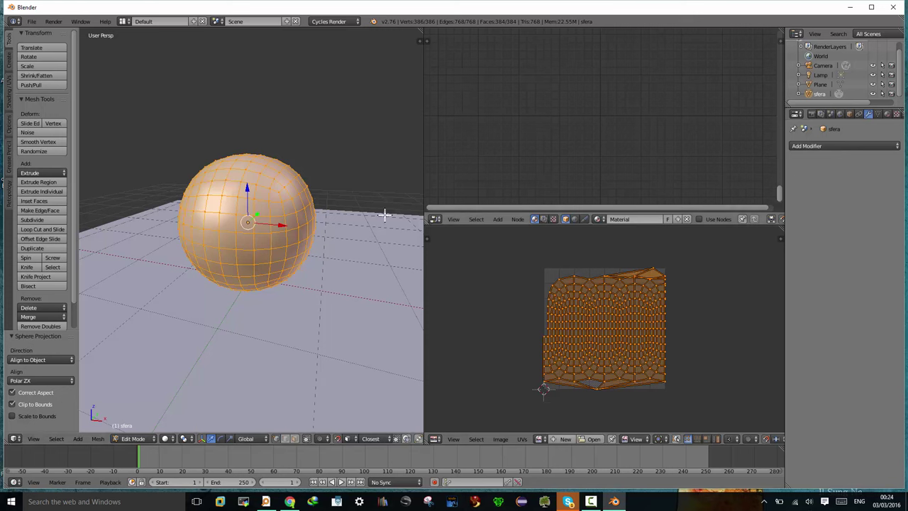
Return to Object Mode, use Rendered shading, and show the sphere's Material settings
left_click(138, 439)
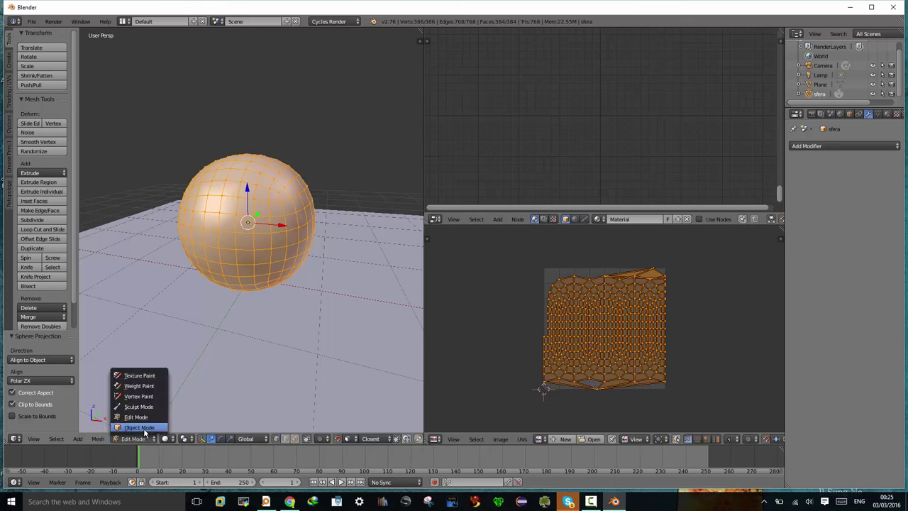
left_click(139, 426)
left_click(177, 440)
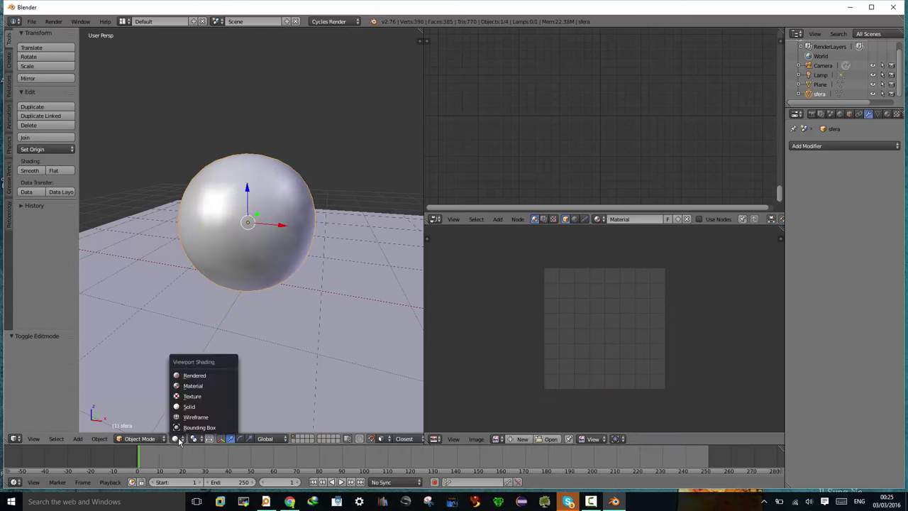
left_click(190, 378)
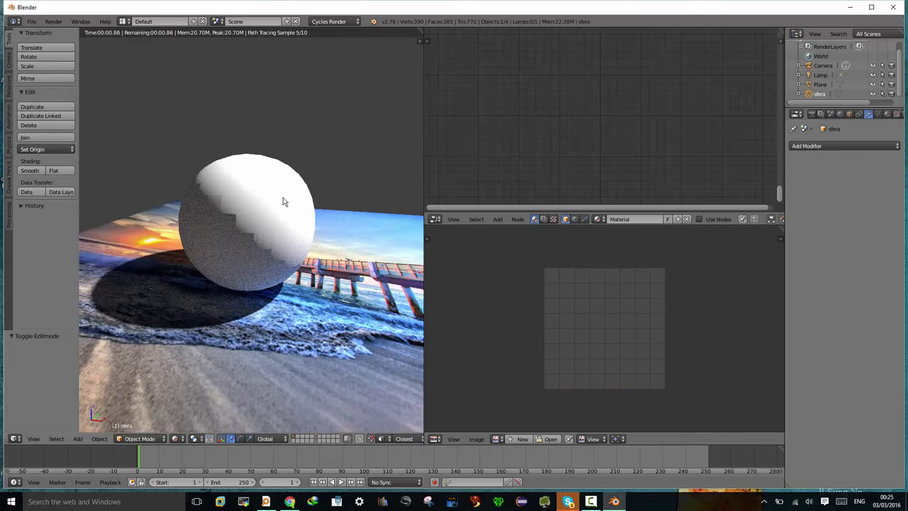
left_click(888, 115)
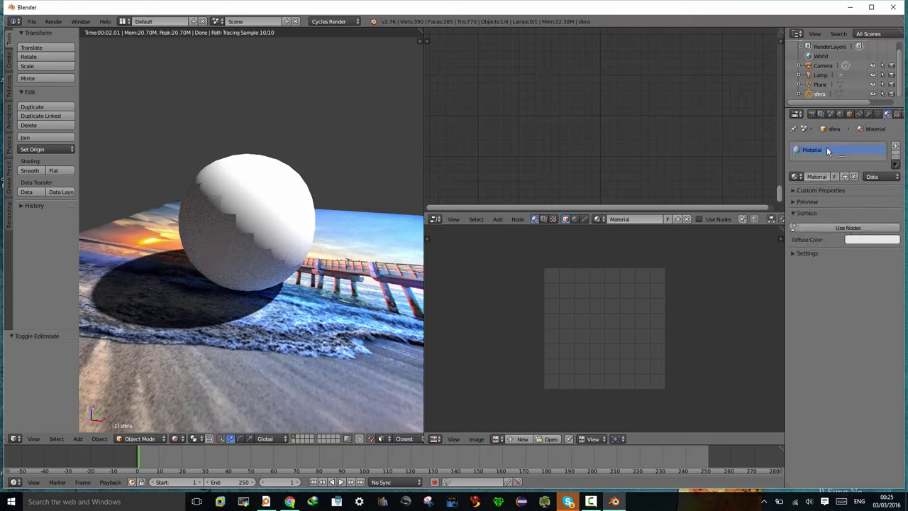
Enable Use Nodes on the sphere's material and space out the Diffuse BSDF and Material Output nodes
left_click(848, 228)
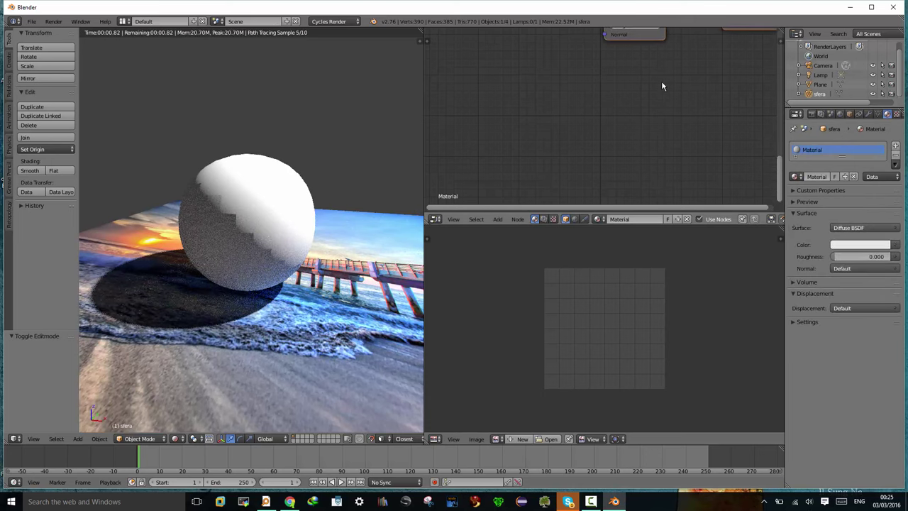
scroll(686, 107, "down", 2)
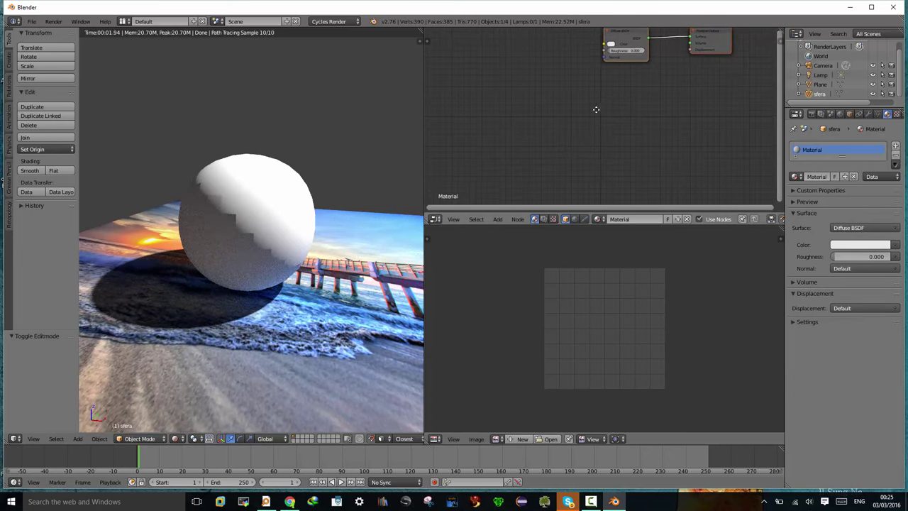
key("Home")
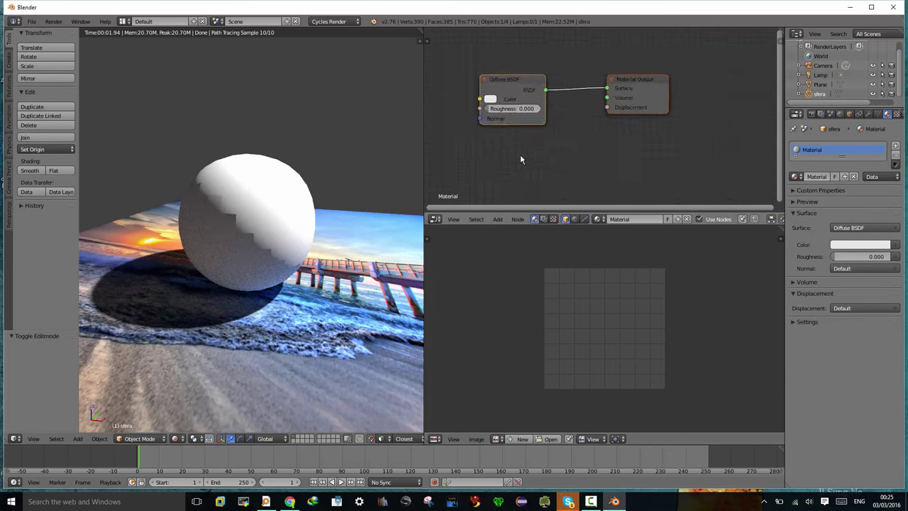
left_click_drag(523, 83, 527, 67)
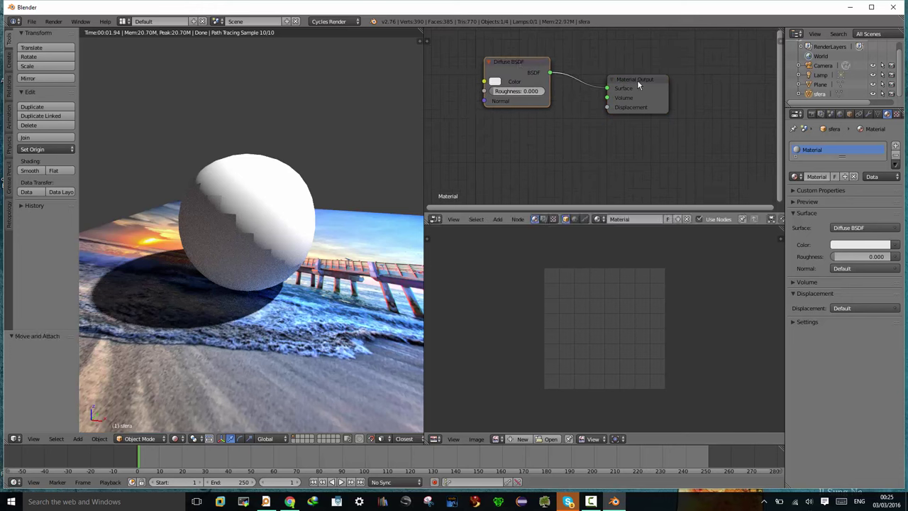
left_click_drag(637, 80, 672, 79)
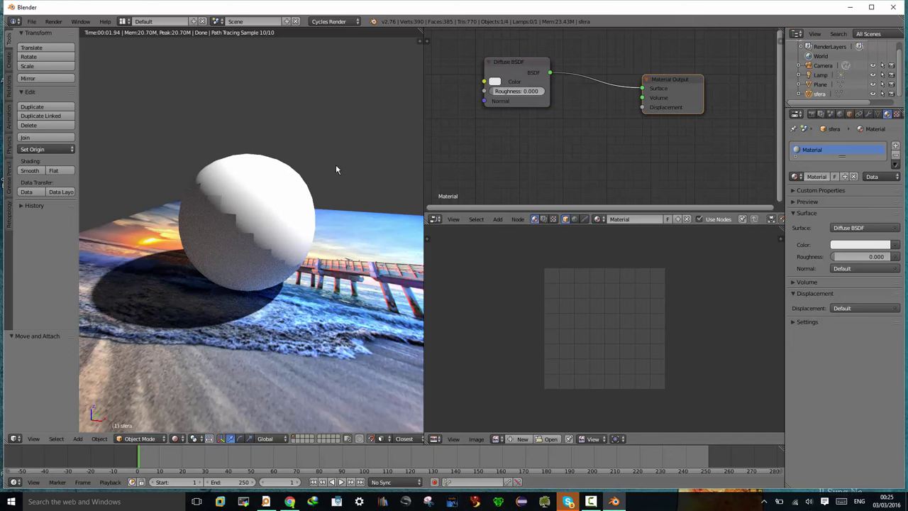
left_click_drag(517, 62, 516, 53)
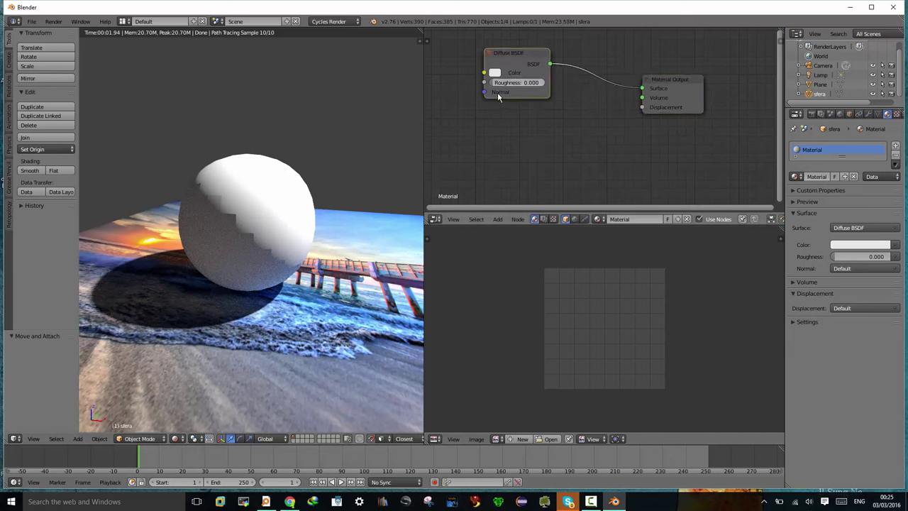
Switch the sphere's surface shader to Glossy BSDF and orbit to inspect the reflection
left_click(850, 228)
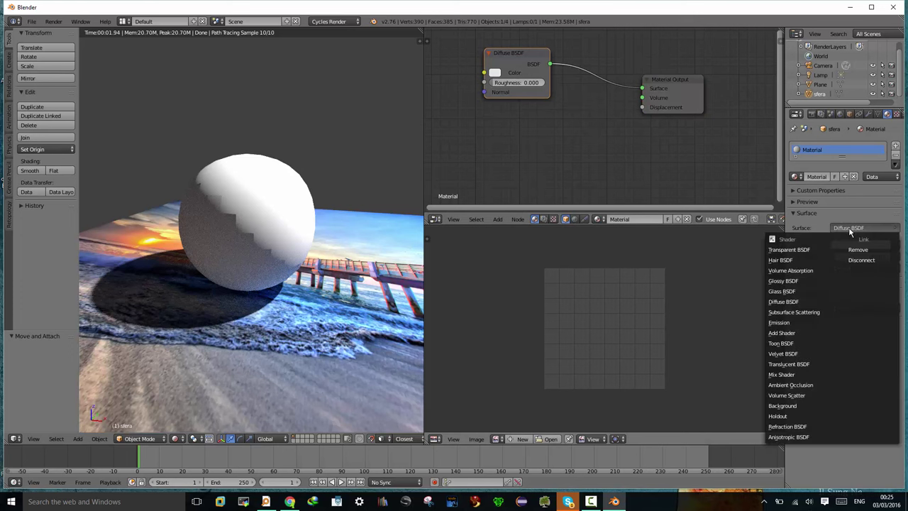
left_click(785, 283)
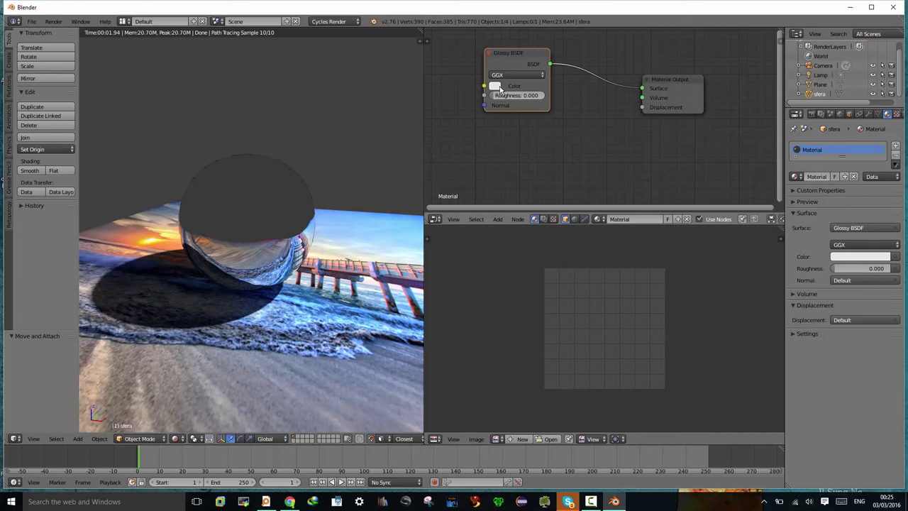
mouse_move(303, 299)
middle_mouse_down()
mouse_move(268, 268)
mouse_move(191, 311)
mouse_move(307, 305)
mouse_move(261, 292)
mouse_move(312, 264)
middle_mouse_up()
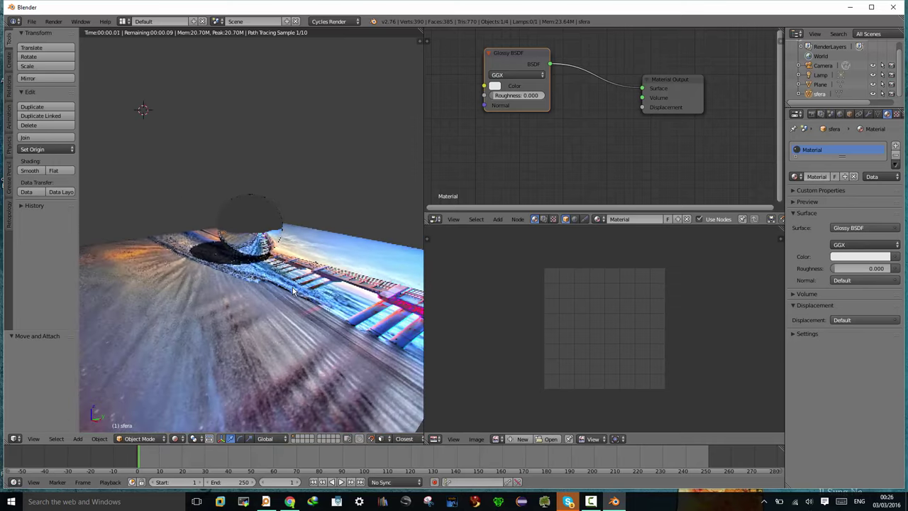
Add a cube mesh beside the sphere and raise it along the Z axis
left_click(323, 253)
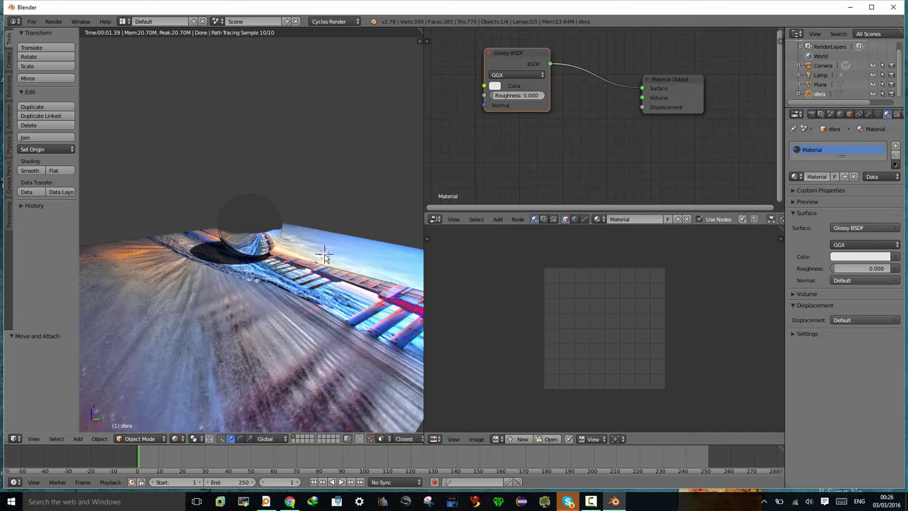
key("shift+a")
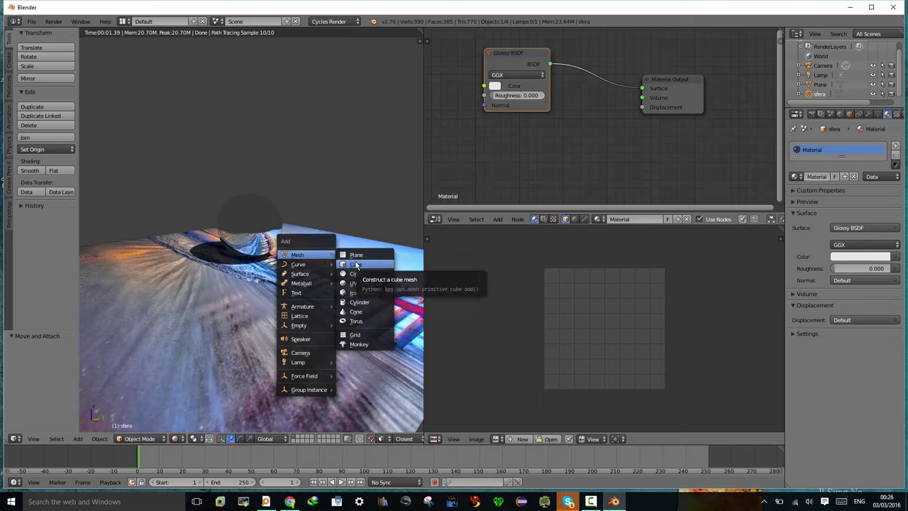
left_click(356, 265)
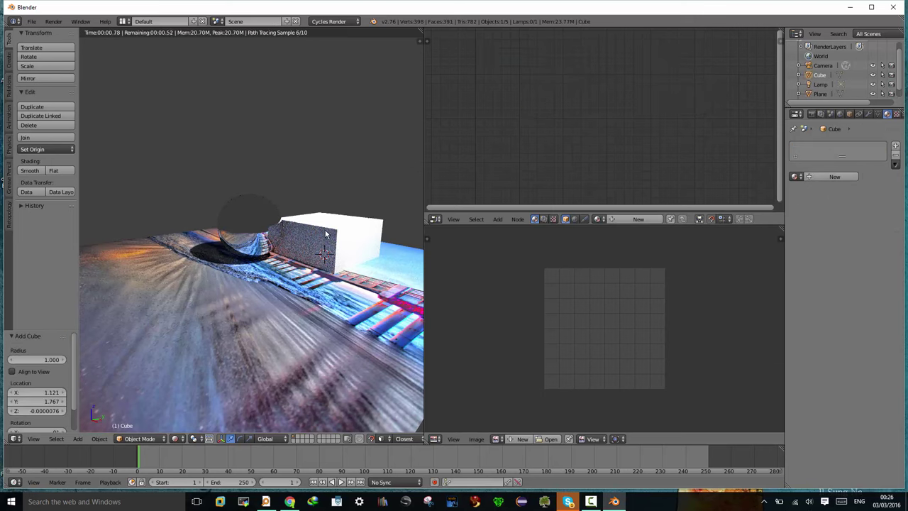
key("g")
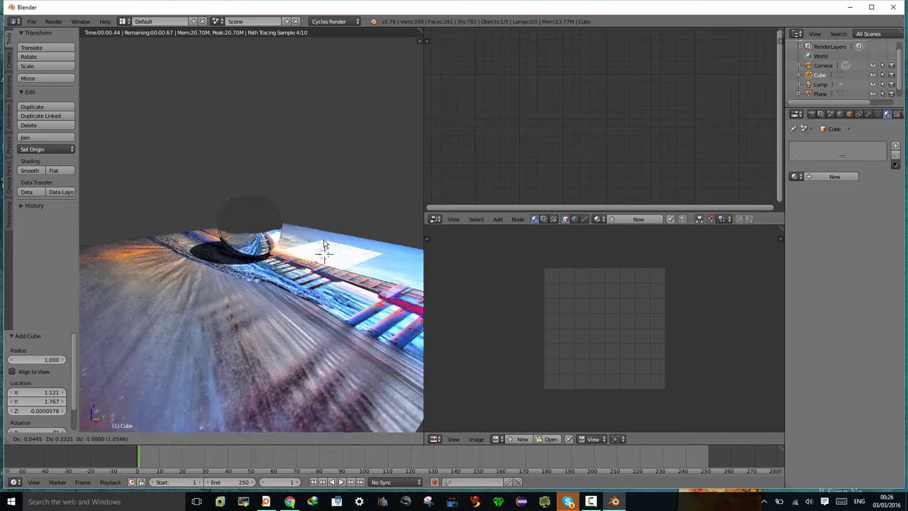
key("z")
left_click(327, 133)
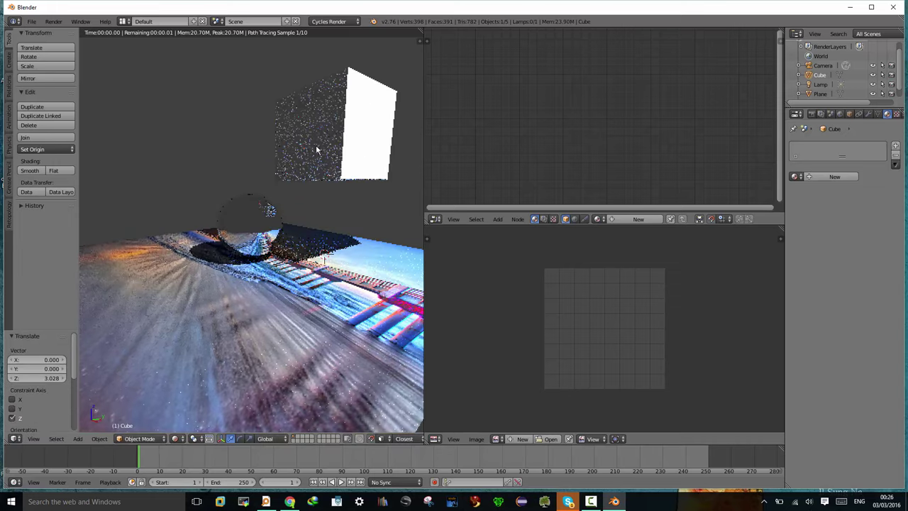
Orbit around the sphere and render the scene with F12
middle_click_drag(259, 225, 280, 200)
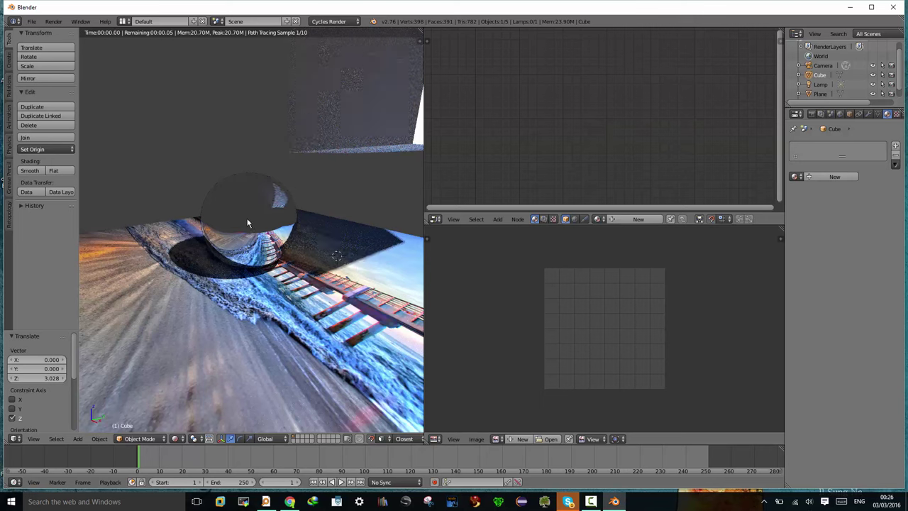
scroll(244, 220, "down", 3)
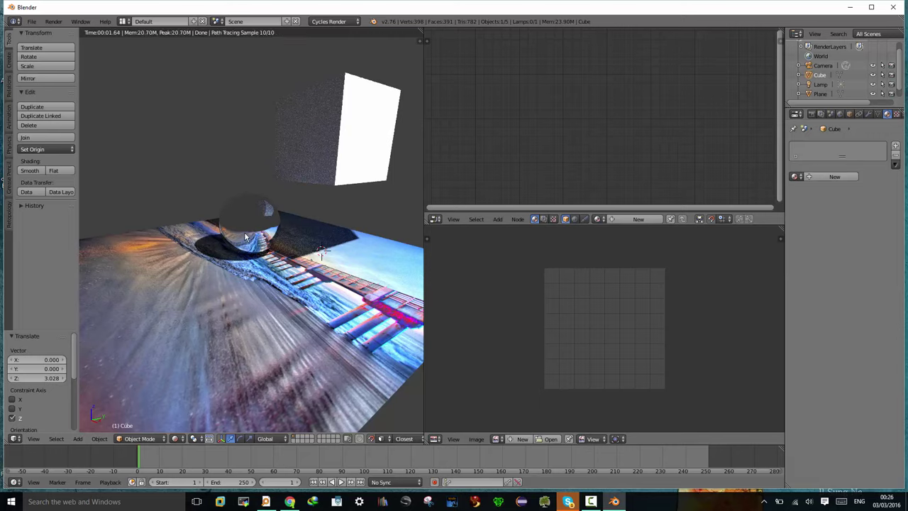
middle_click_drag(256, 228, 300, 181)
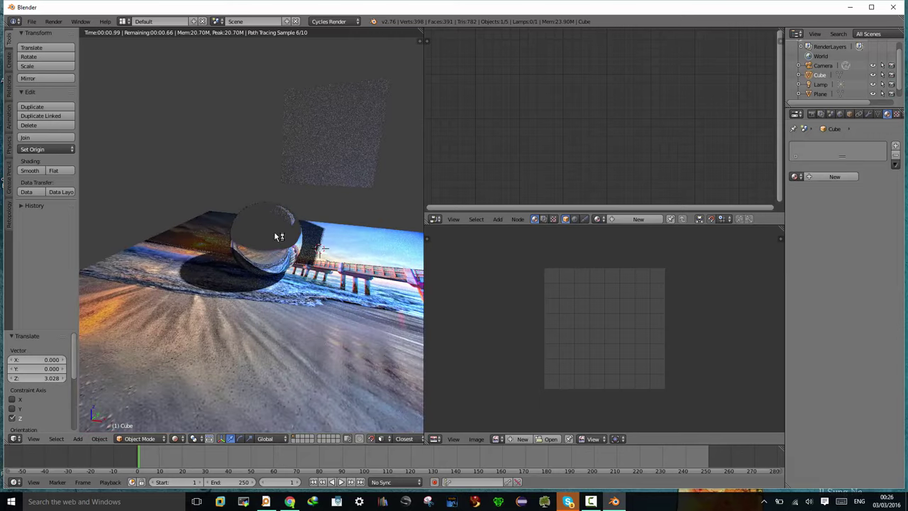
mouse_move(274, 232)
middle_mouse_down()
mouse_move(239, 238)
mouse_move(281, 149)
middle_mouse_up()
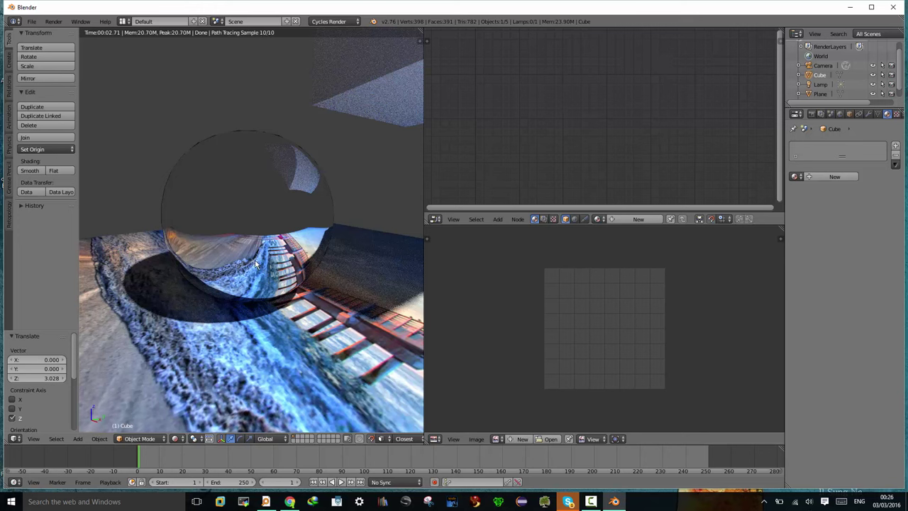
key("F12")
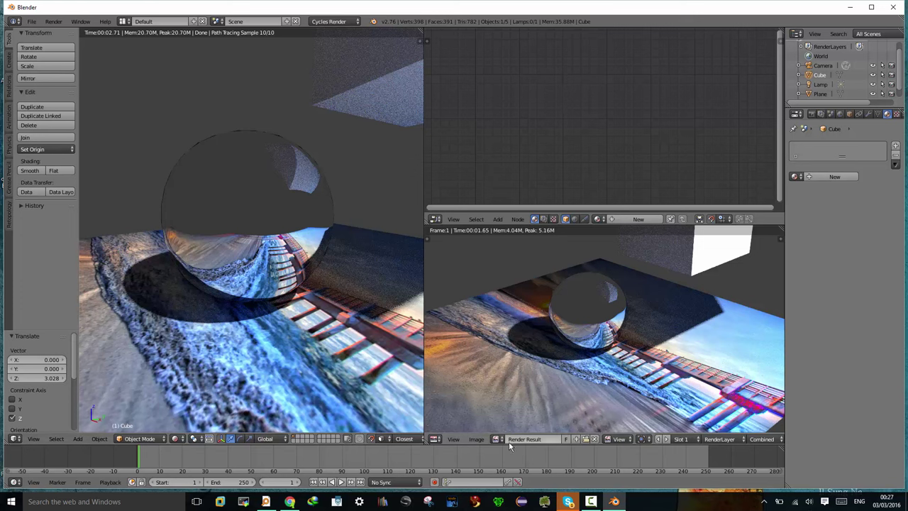
Display the sunrise beach pier photo in the image editor and select the sphere
left_click(502, 440)
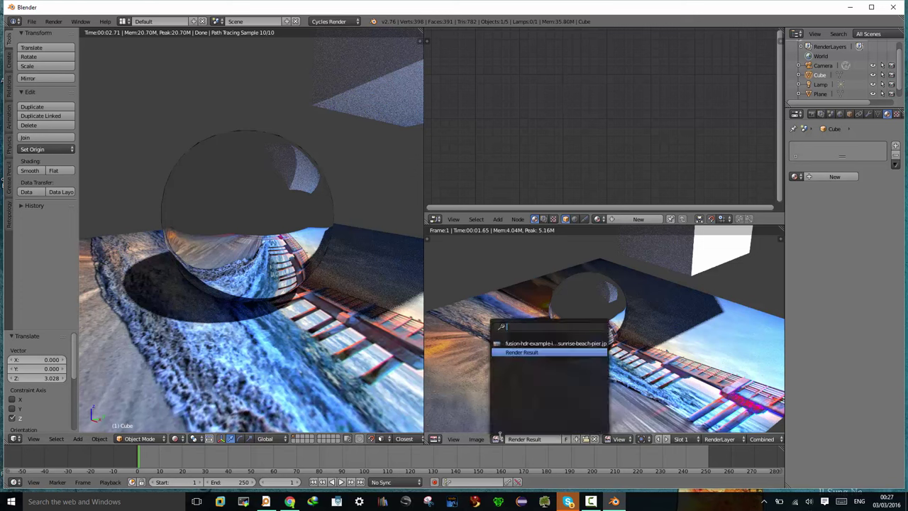
left_click(509, 344)
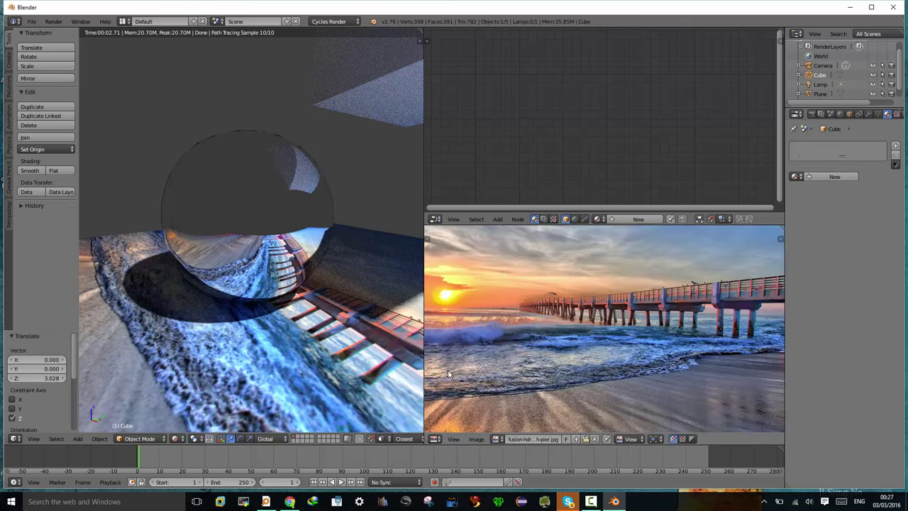
right_click(268, 214)
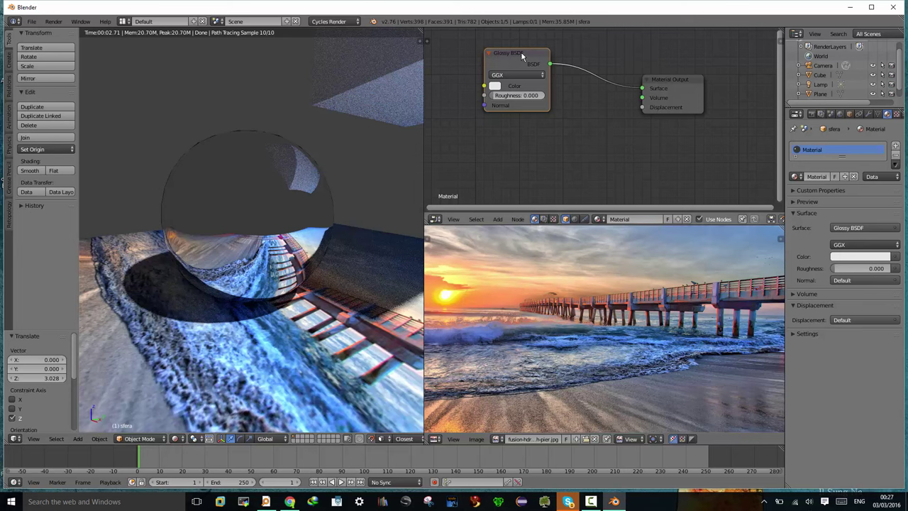
Rearrange the Glossy BSDF and Material Output nodes and browse the image editor's lists
mouse_move(521, 49)
left_mouse_down()
mouse_move(539, 66)
mouse_move(526, 60)
left_mouse_up()
left_click_drag(664, 76, 672, 86)
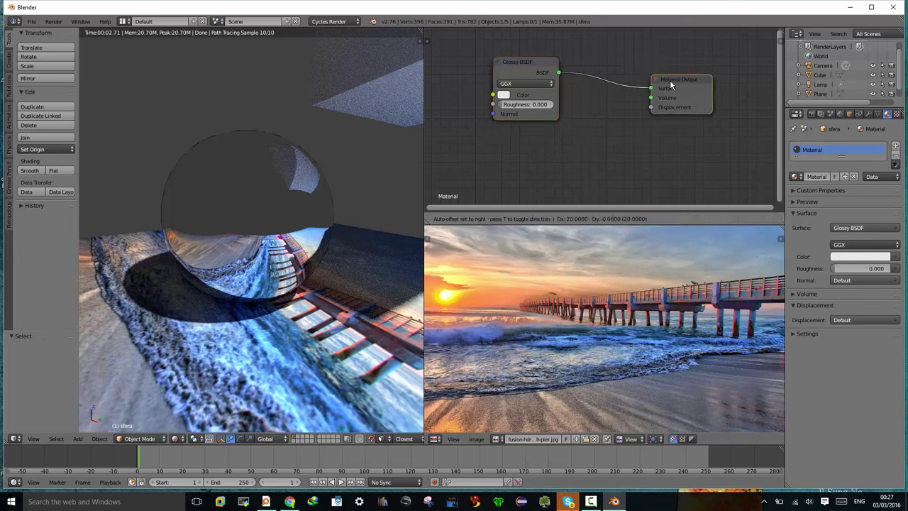
left_click_drag(526, 61, 522, 54)
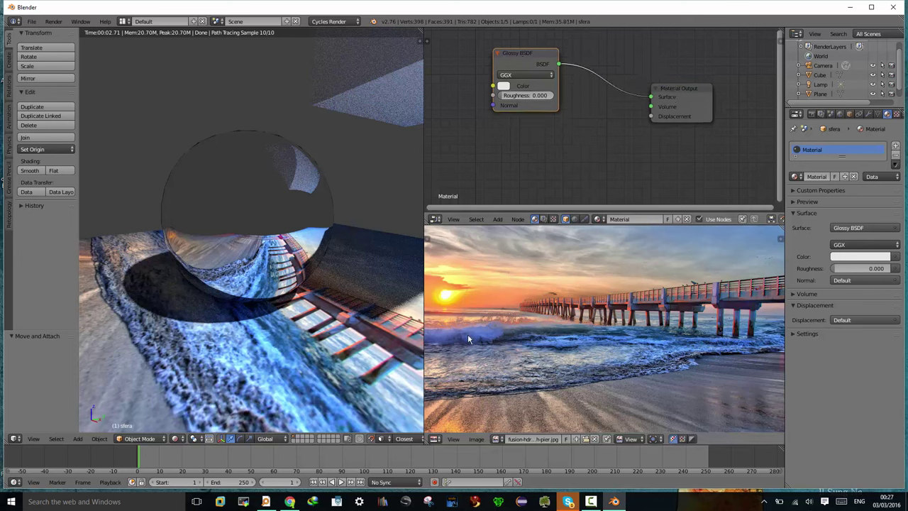
left_click(498, 439)
left_click(479, 440)
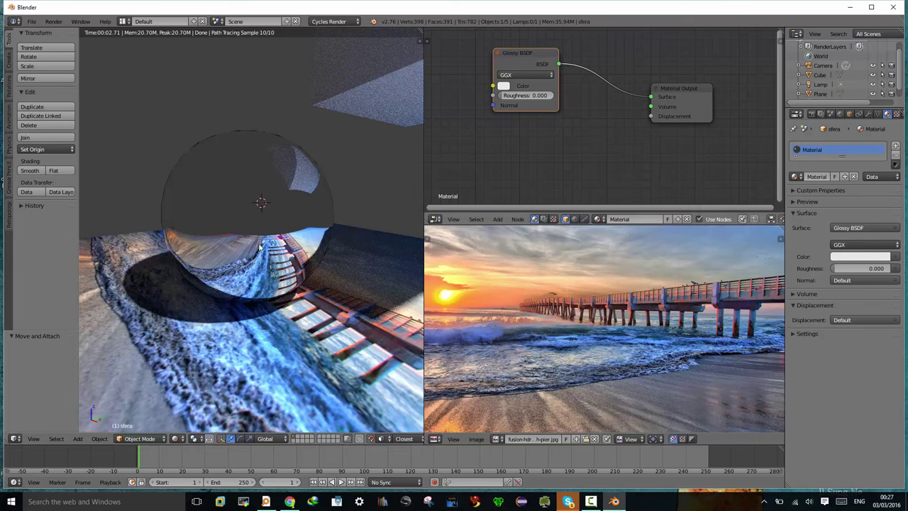
Switch the sphere to Edit Mode and zoom out to show its UV grid over the pier photo
left_click(160, 439)
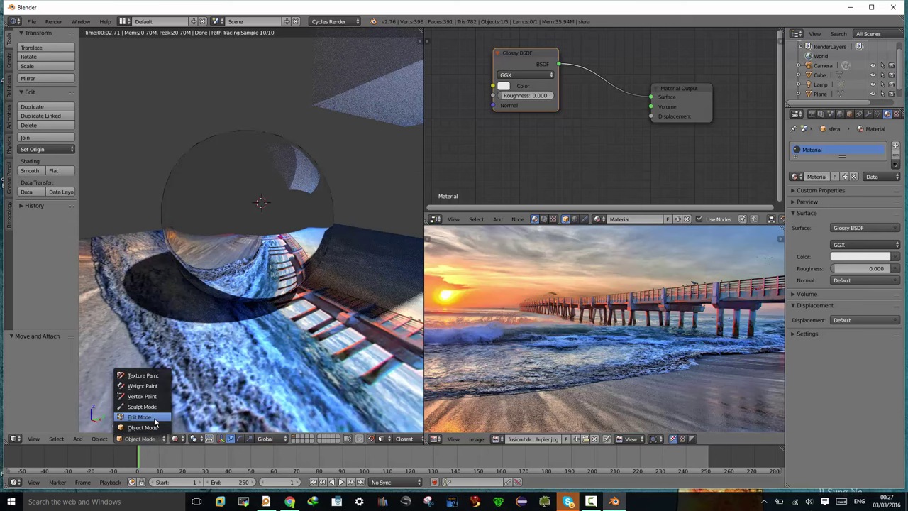
left_click(156, 424)
scroll(602, 354, "down", 1)
scroll(602, 355, "down", 1)
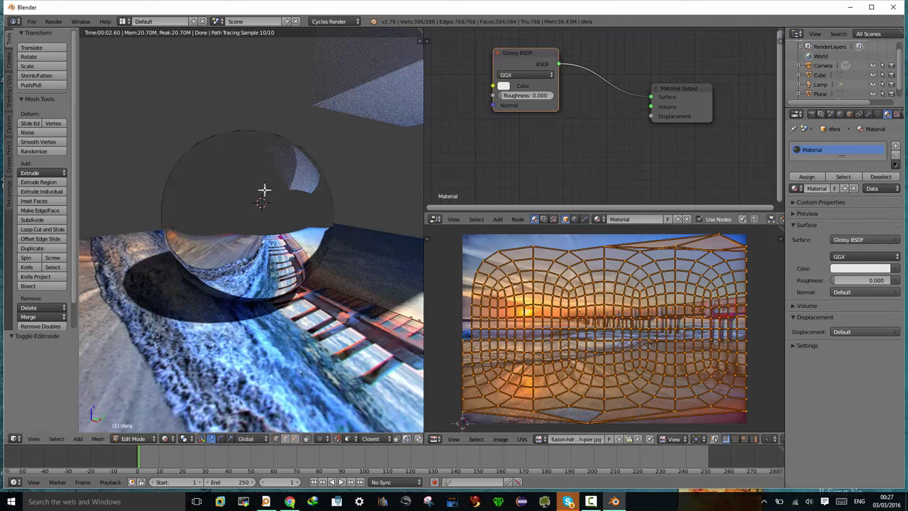
Create a new image named baked without alpha in the image editor
left_click(500, 439)
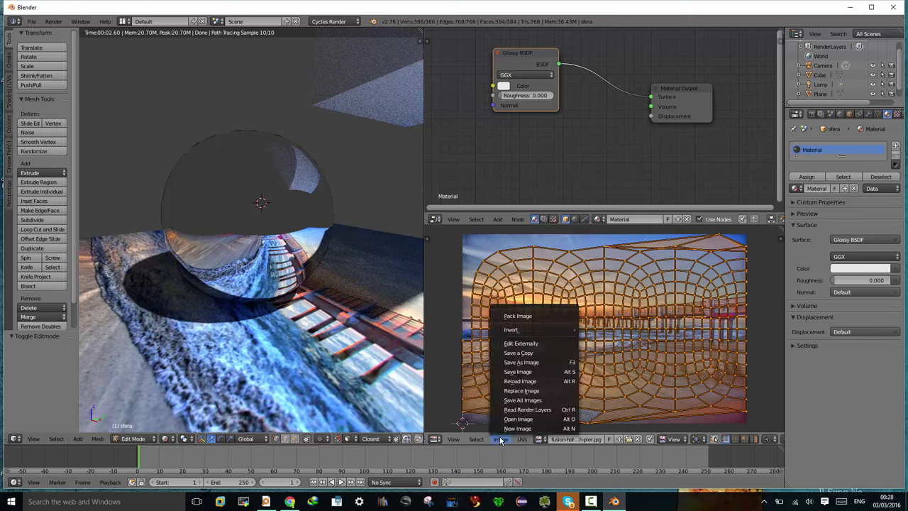
left_click(509, 430)
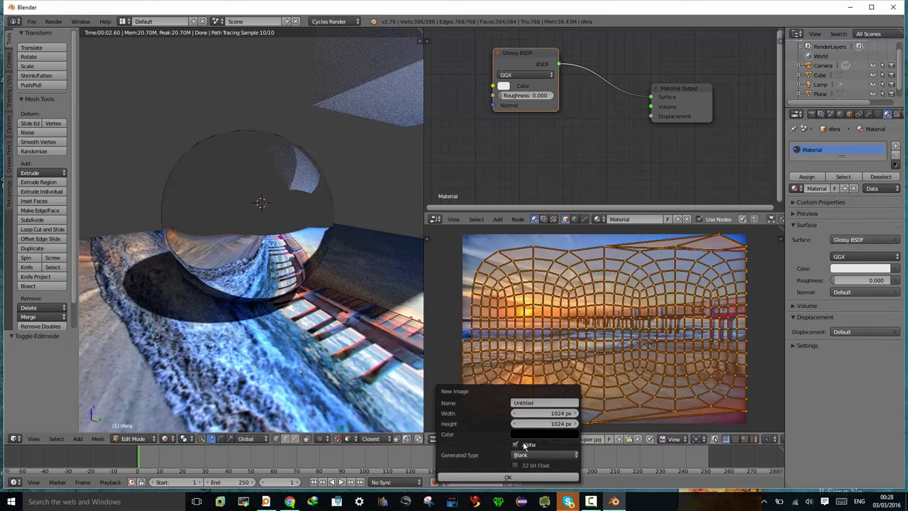
left_click(516, 444)
left_click(540, 403)
type("baked")
left_click(508, 475)
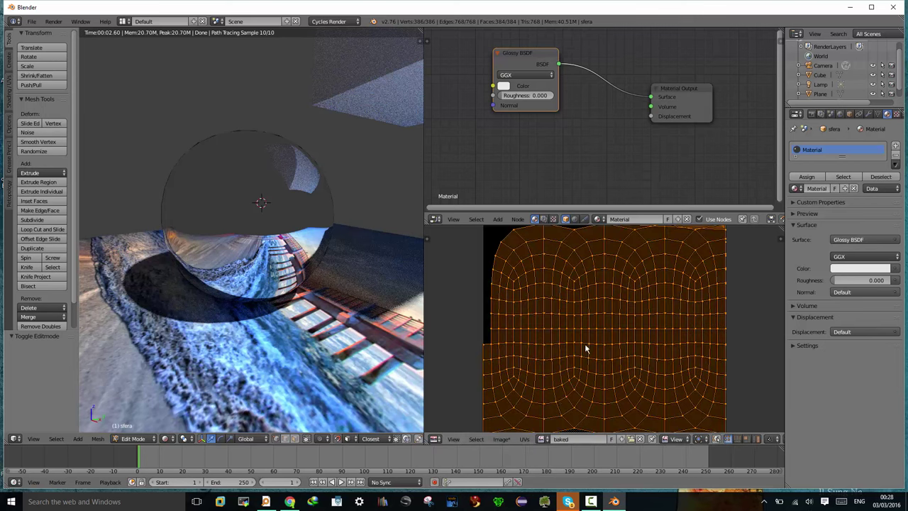
scroll(582, 347, "down", 2)
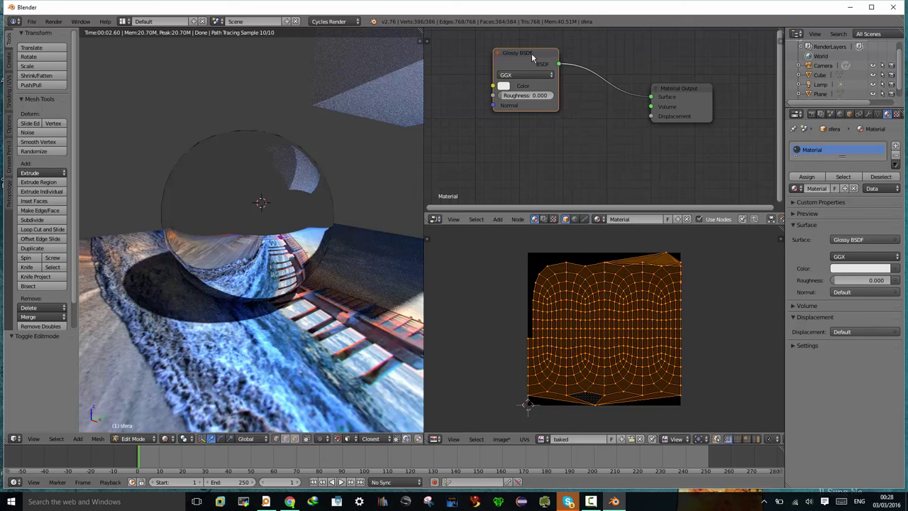
Move the Glossy BSDF and Material Output nodes up-left in the shader editor
left_click_drag(533, 56, 505, 47)
left_click_drag(679, 89, 655, 52)
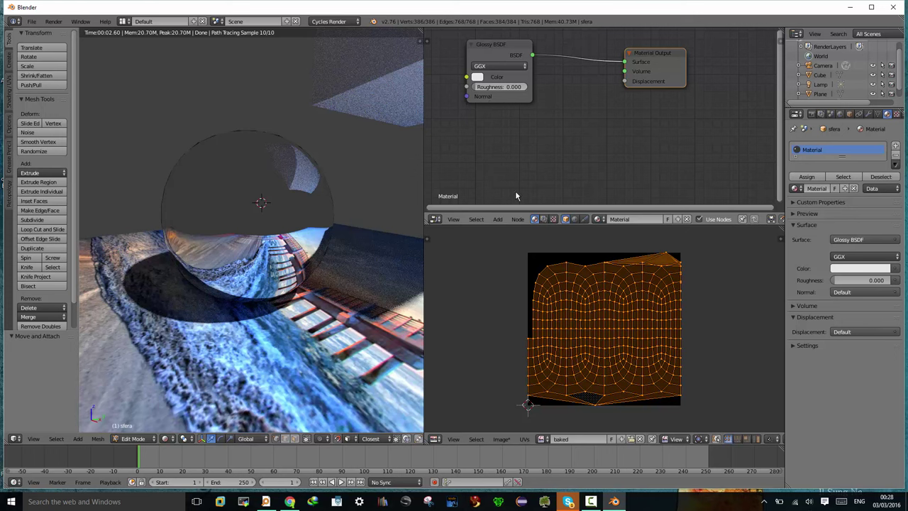
left_click(498, 219)
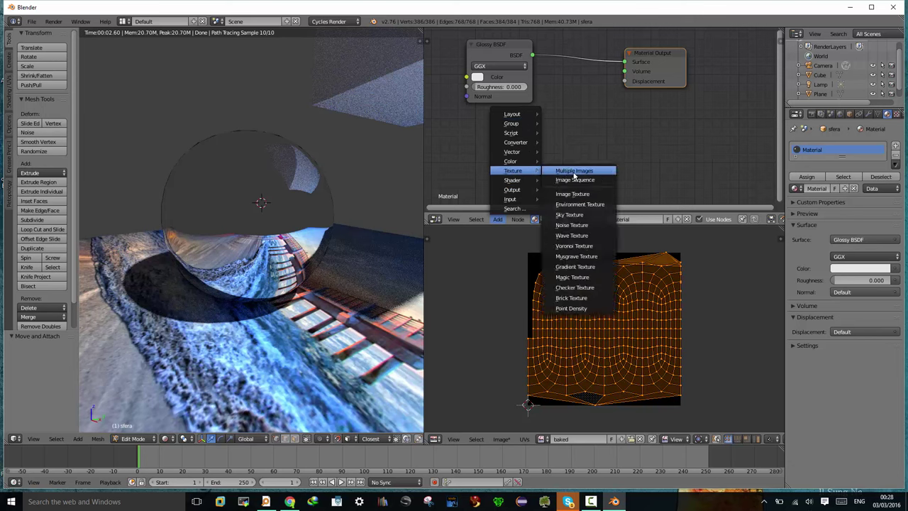
mouse_move(513, 170)
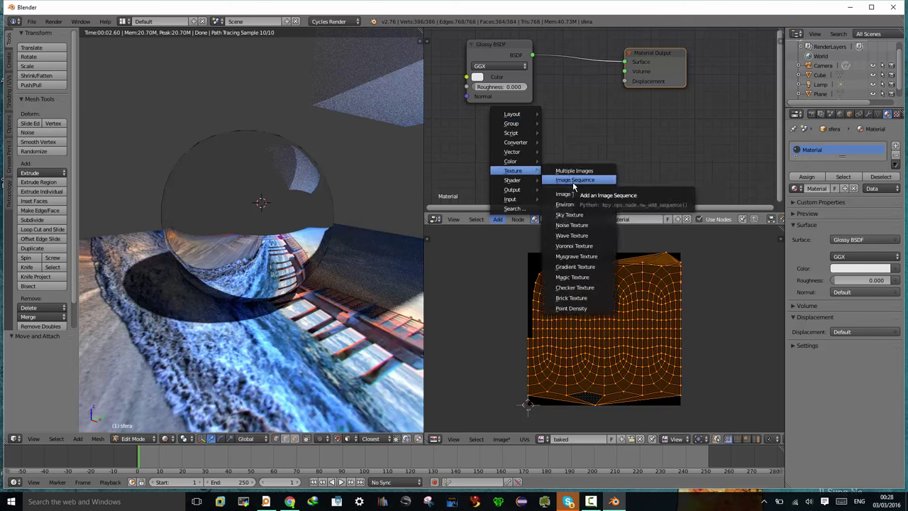
Place an Image Texture node below Glossy BSDF using the baked image, widen it, and show Render properties
left_click(572, 193)
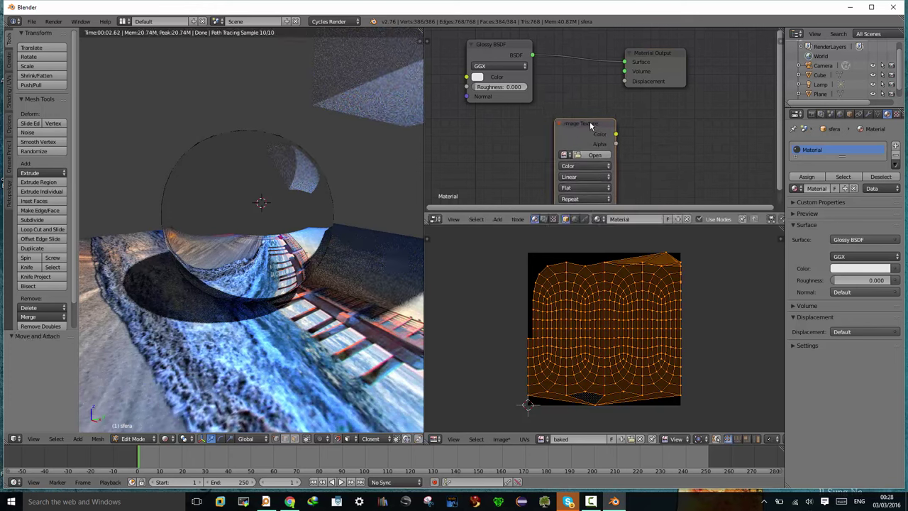
left_click_drag(594, 128, 585, 133)
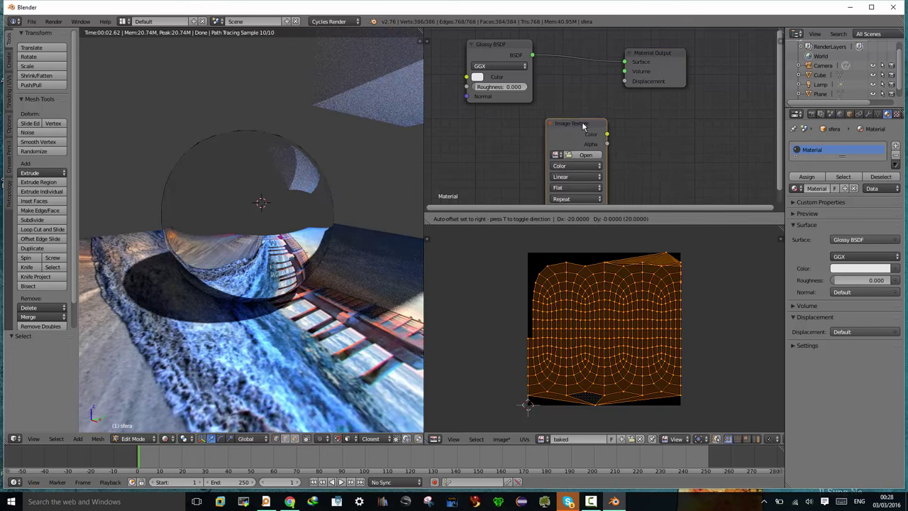
left_click(585, 128)
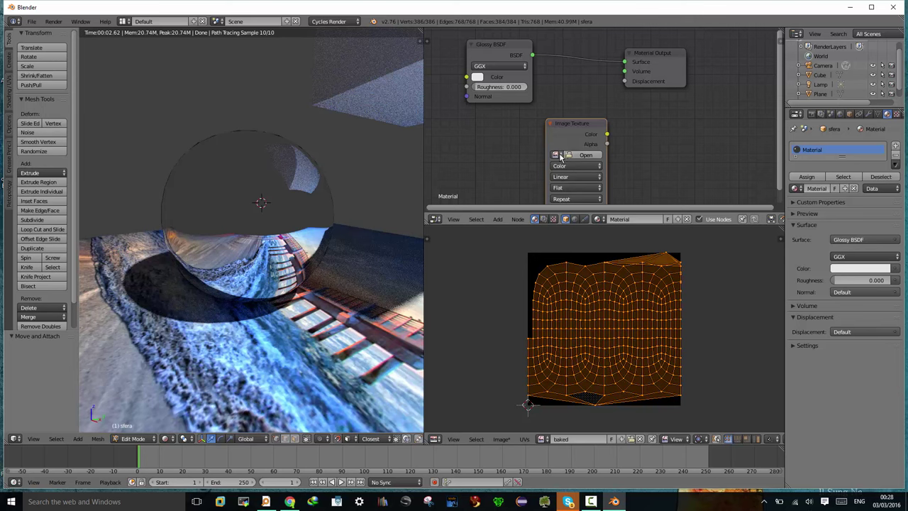
left_click(560, 156)
left_click(573, 170)
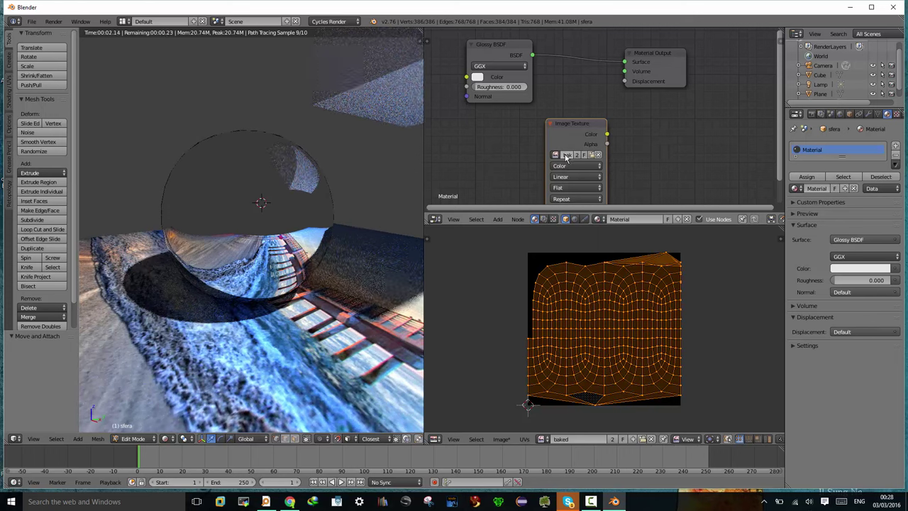
left_click_drag(548, 154, 486, 155)
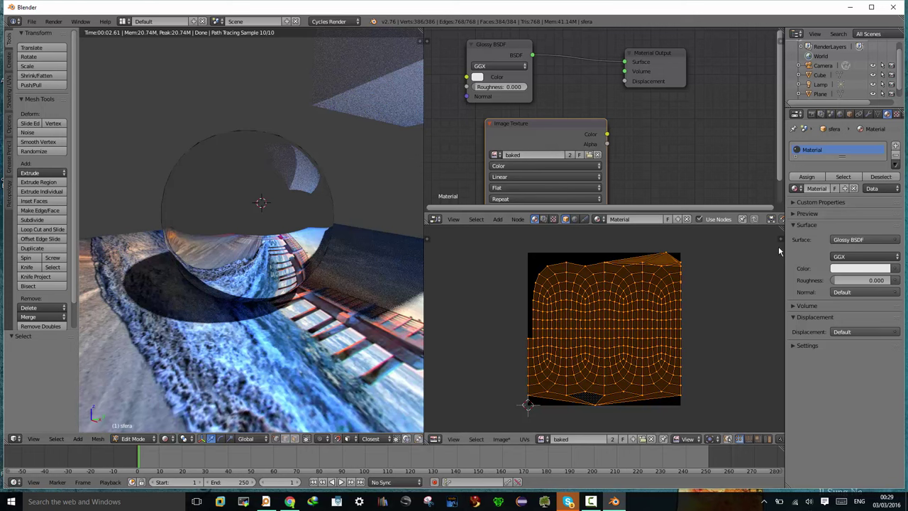
left_click(812, 116)
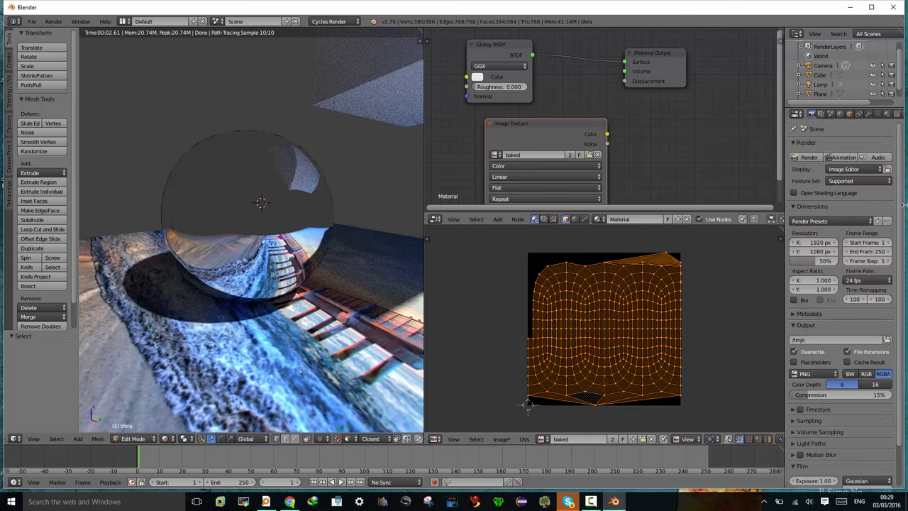
scroll(897, 213, "down", 3)
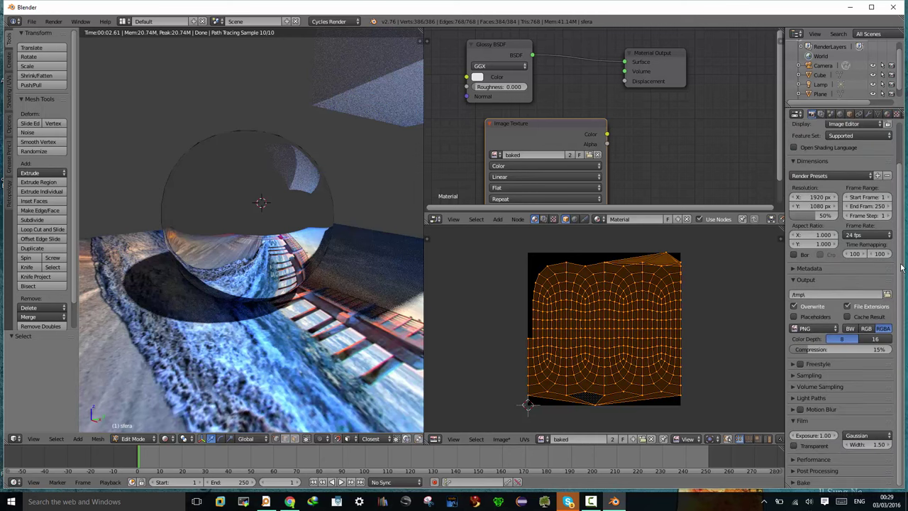
Expand the Bake panel, bake into the baked image, then Tab back to Object Mode
left_click(803, 485)
scroll(890, 444, "down", 4)
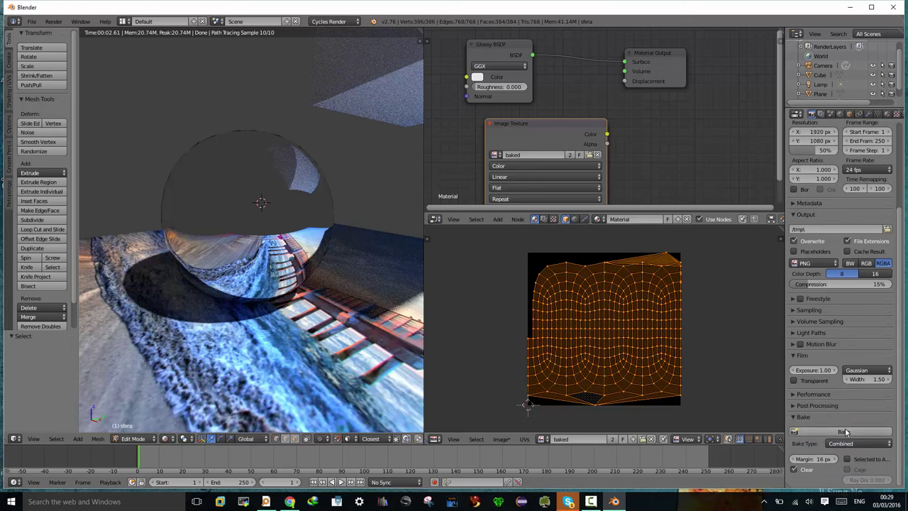
left_click(843, 431)
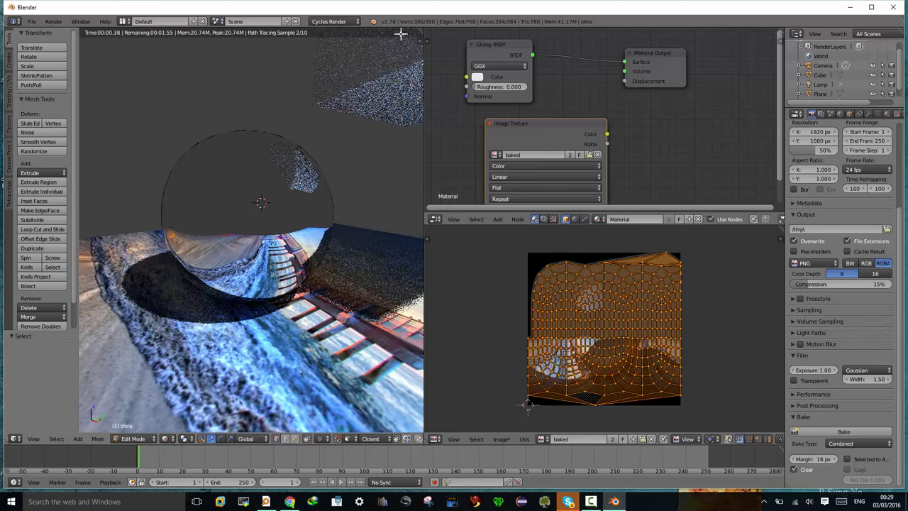
key("Tab")
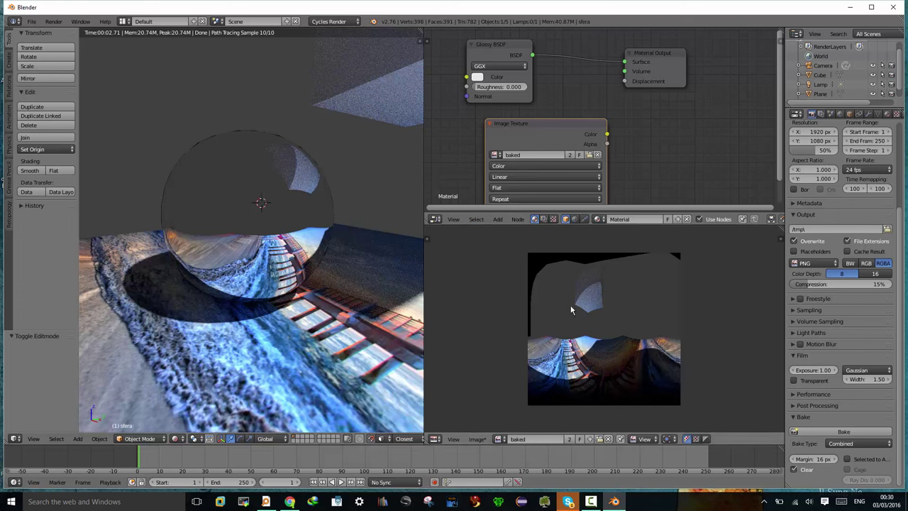
In the Sampling panel, set render samples to 100 and confirm the seed at 0
left_click(794, 310)
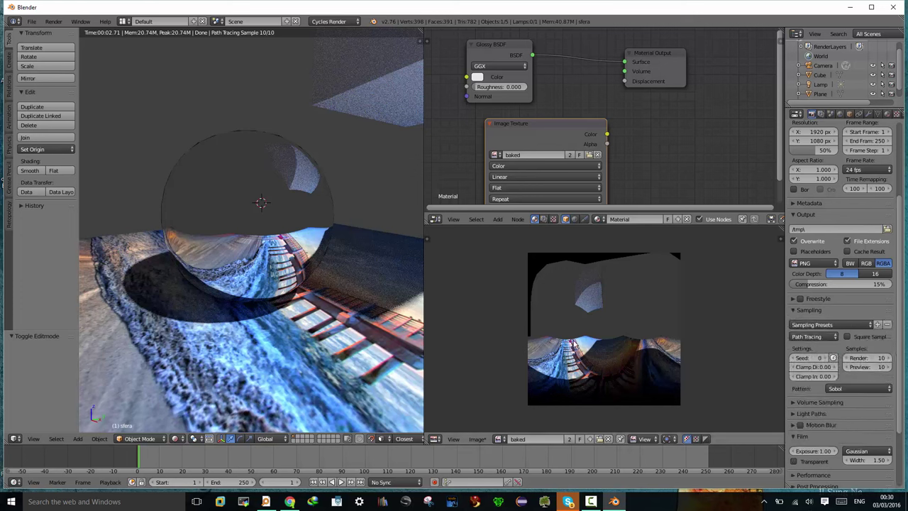
scroll(577, 322, "up", 1)
scroll(577, 323, "up", 1)
scroll(578, 323, "up", 2)
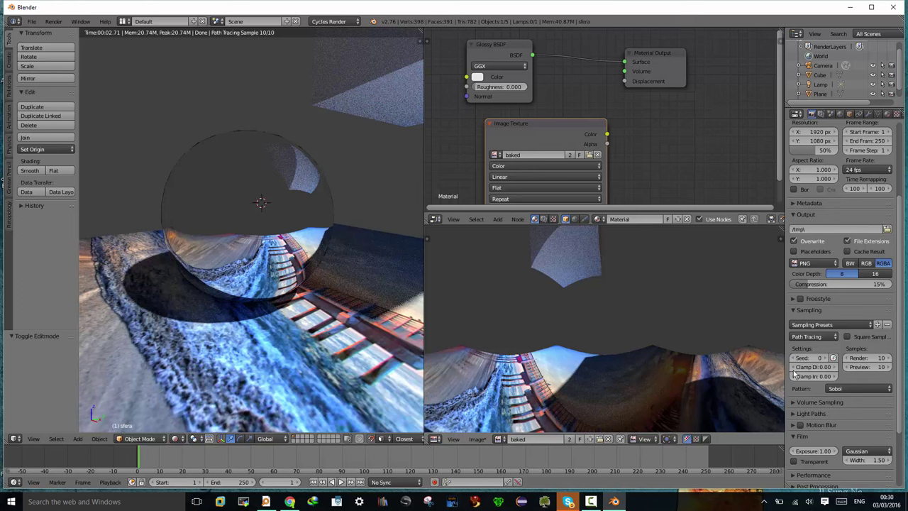
left_click(871, 360)
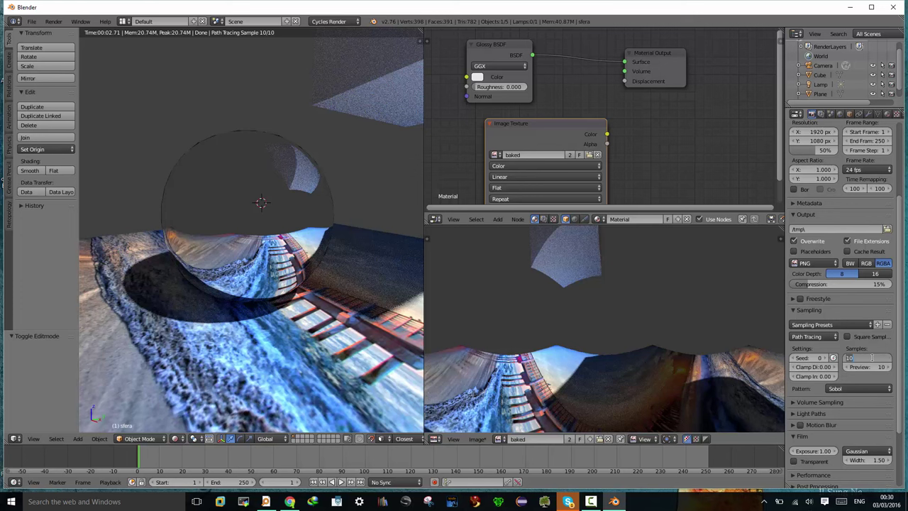
type("100")
key("Tab")
key("Tab")
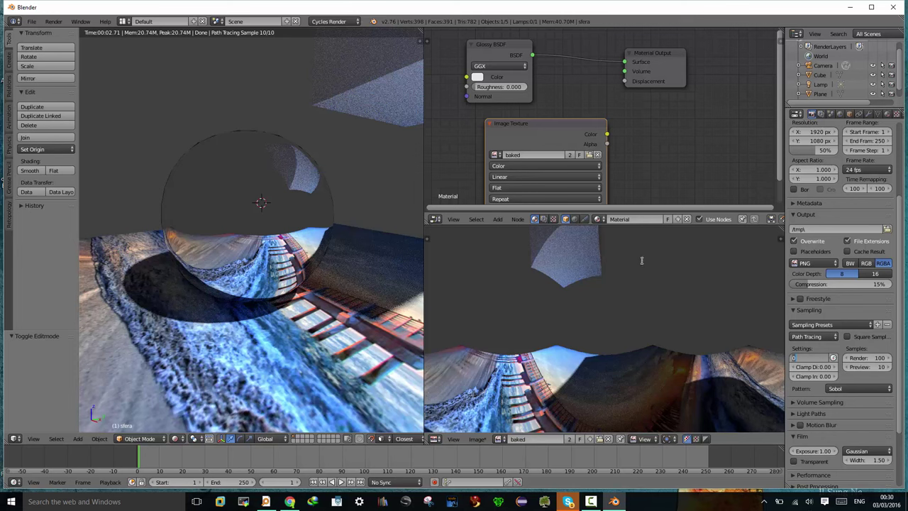
key("Return")
scroll(900, 295, "down", 4)
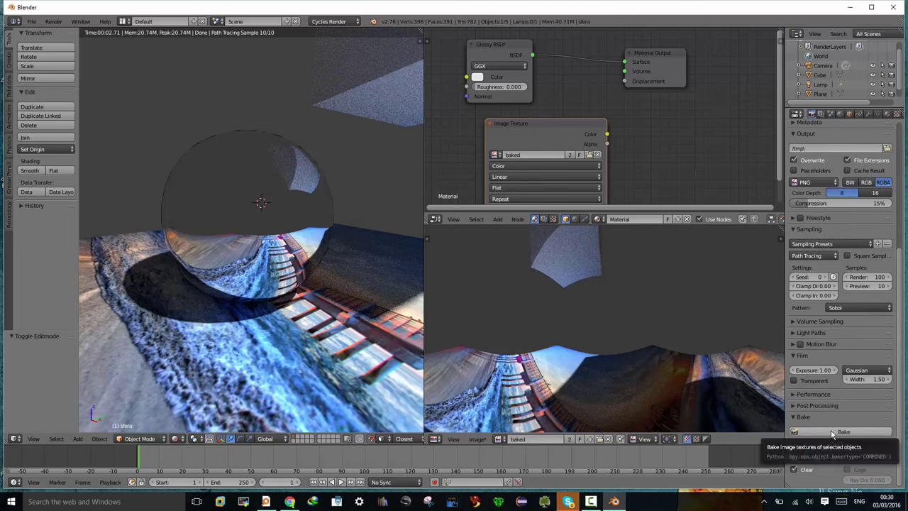
Run a Combined bake into the baked image texture
left_click(831, 433)
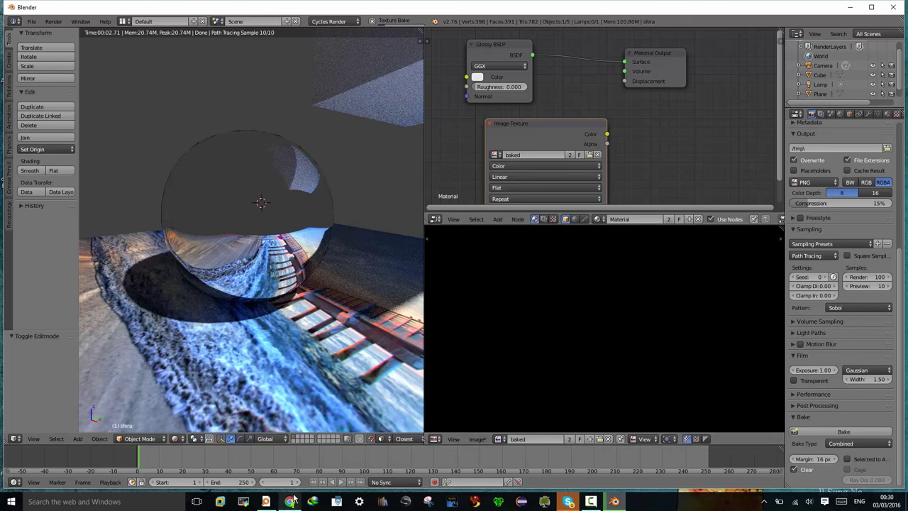
Launch Firestorm and log in with Second Life Beta selected as the grid
left_click(479, 503)
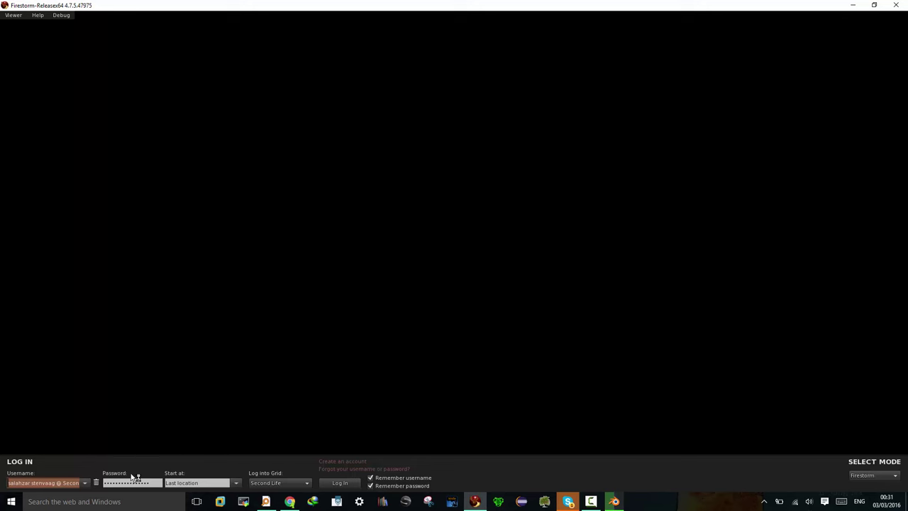
left_click(293, 484)
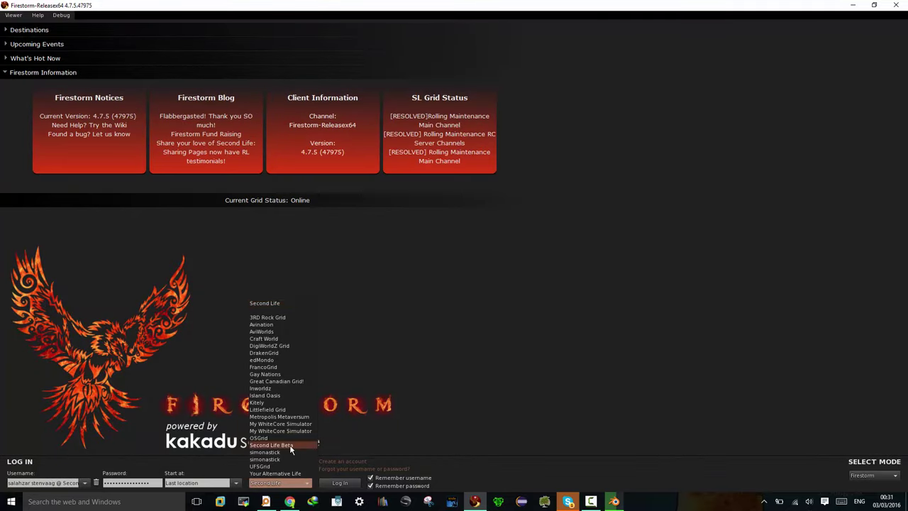
left_click(290, 445)
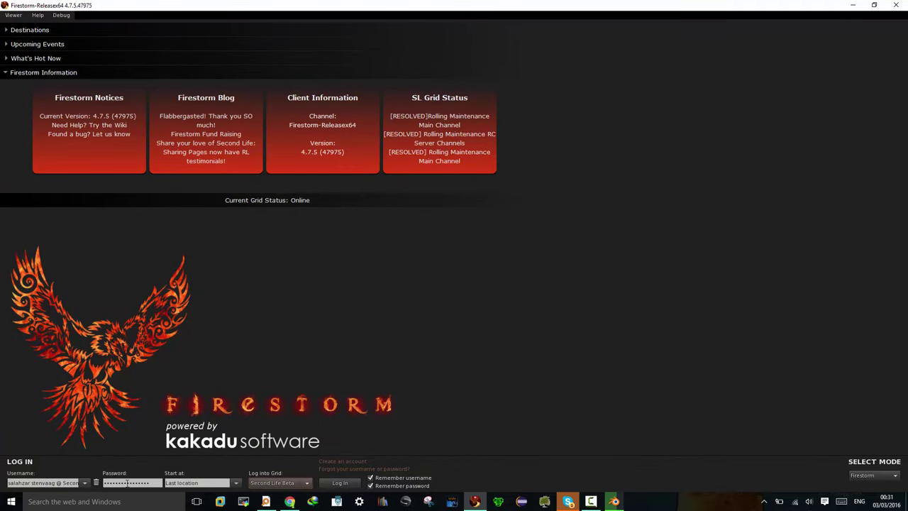
left_click(338, 483)
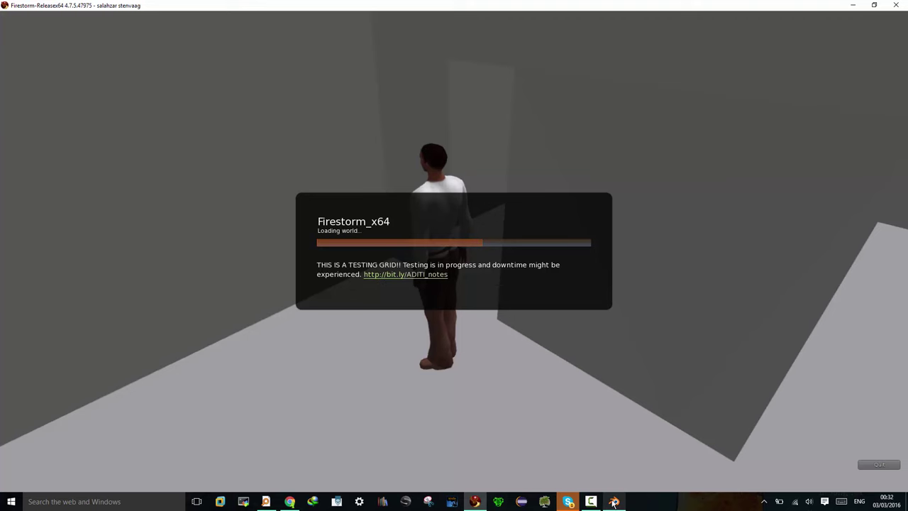
Return to Blender and zoom and pan the image editor to frame the whole baked texture
left_click(614, 501)
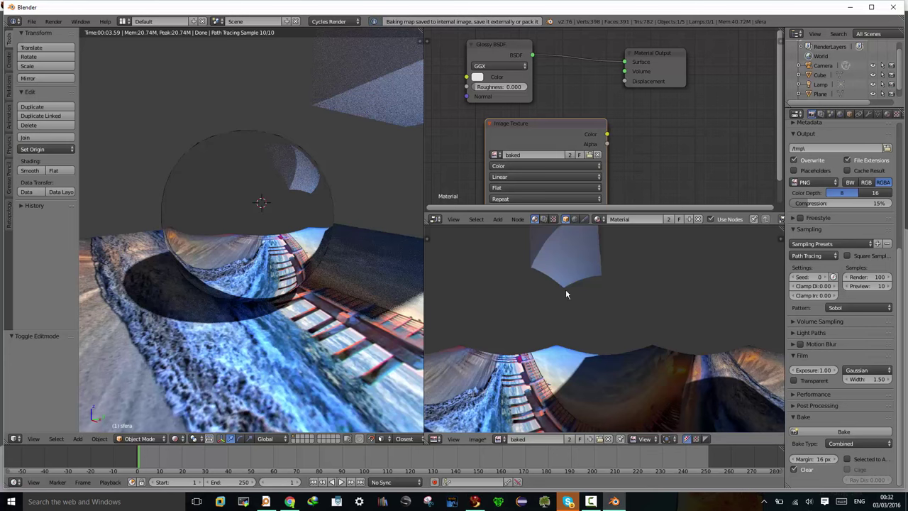
scroll(565, 289, "down", 2)
scroll(575, 319, "down", 1)
scroll(577, 378, "up", 2)
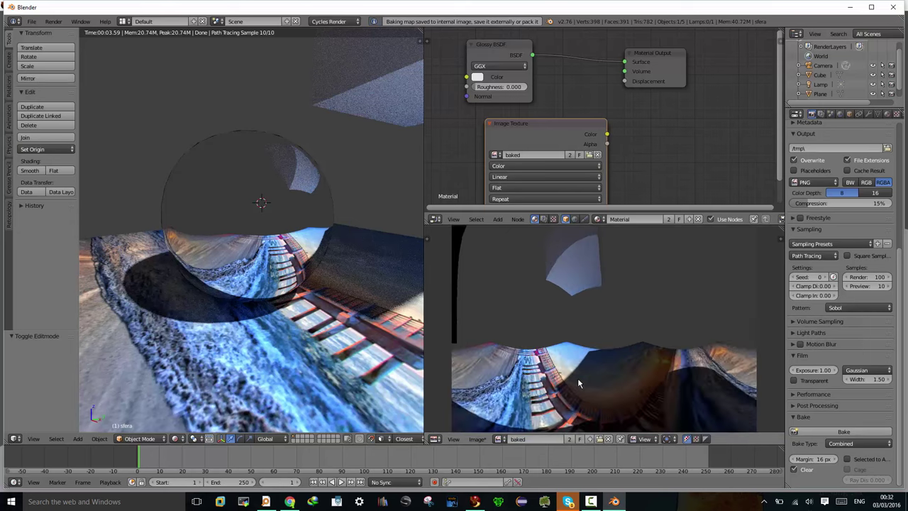
scroll(577, 382, "up", 2)
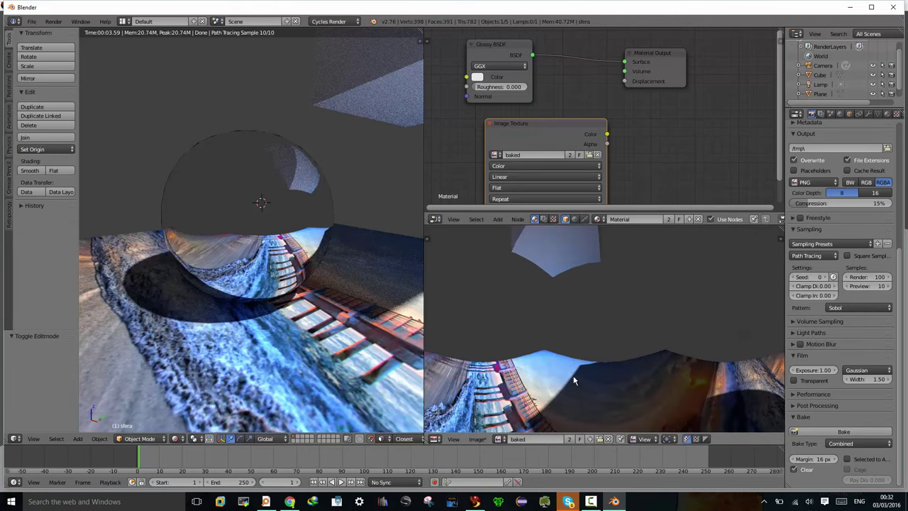
mouse_move(574, 381)
middle_mouse_down()
mouse_move(614, 288)
mouse_move(511, 283)
mouse_move(723, 274)
middle_mouse_up()
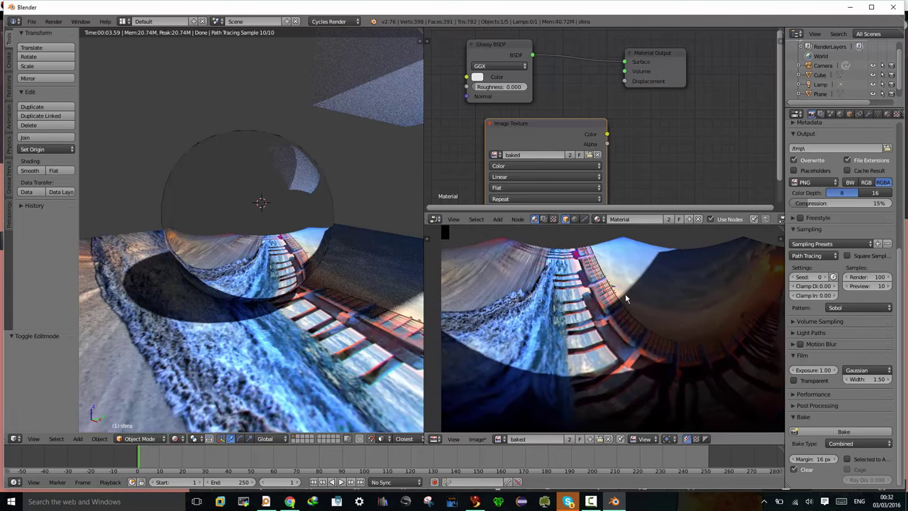
scroll(614, 297, "down", 3)
mouse_move(627, 280)
middle_mouse_down()
mouse_move(601, 301)
mouse_move(575, 351)
middle_mouse_up()
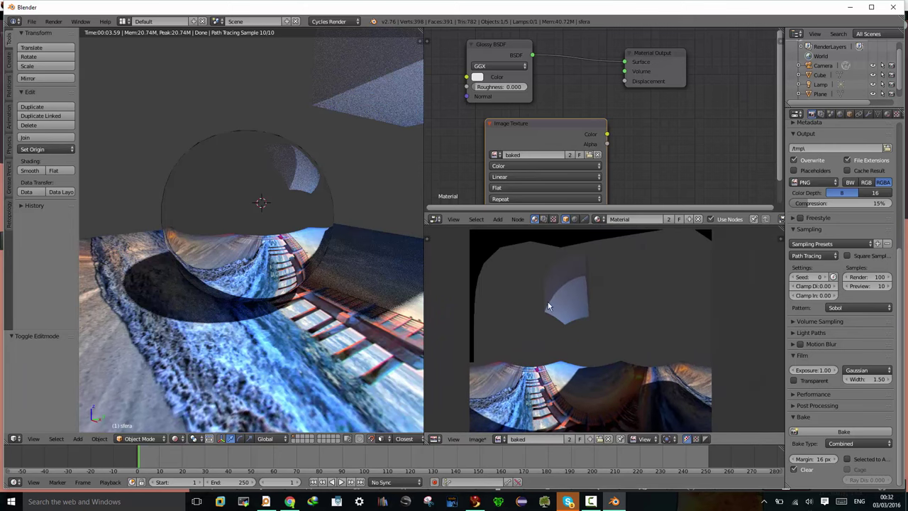
scroll(578, 319, "down", 1)
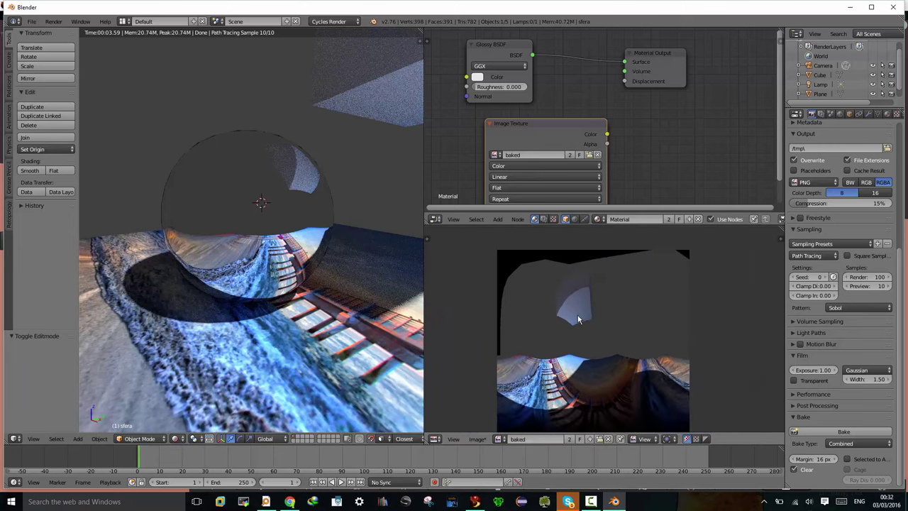
scroll(578, 321, "down", 1)
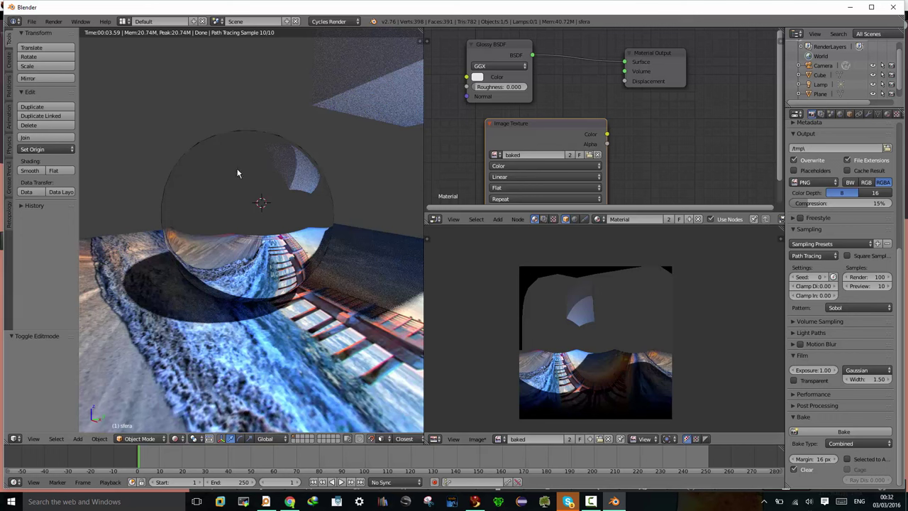
Start a COLLADA export using the Sl+Open Sim Static operator preset
left_click(31, 22)
mouse_move(47, 201)
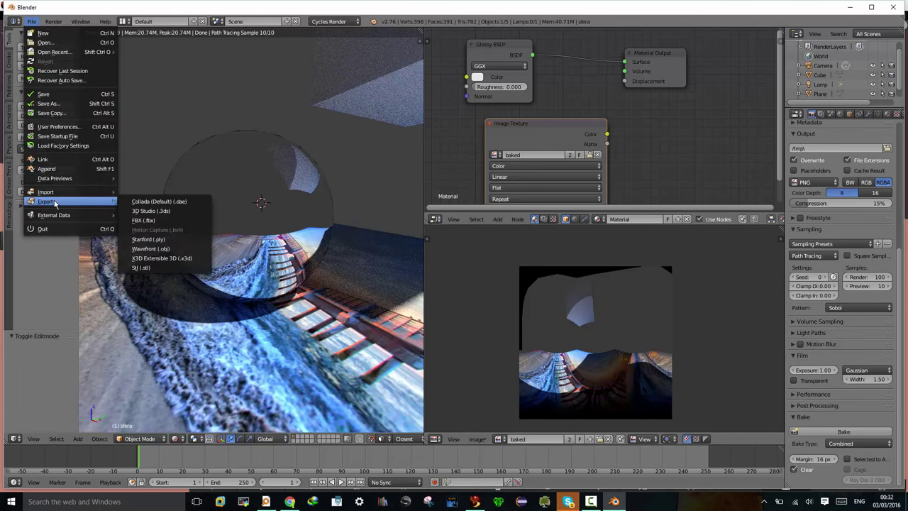
left_click(138, 201)
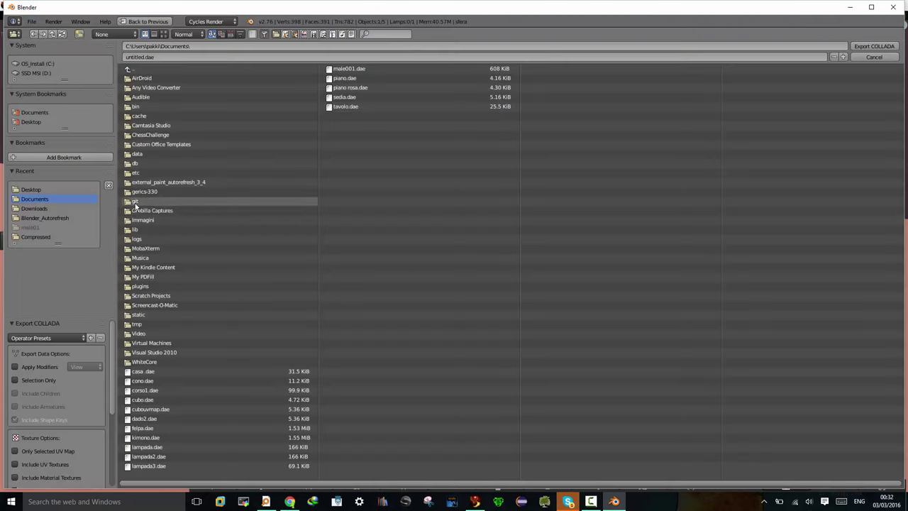
left_click(78, 338)
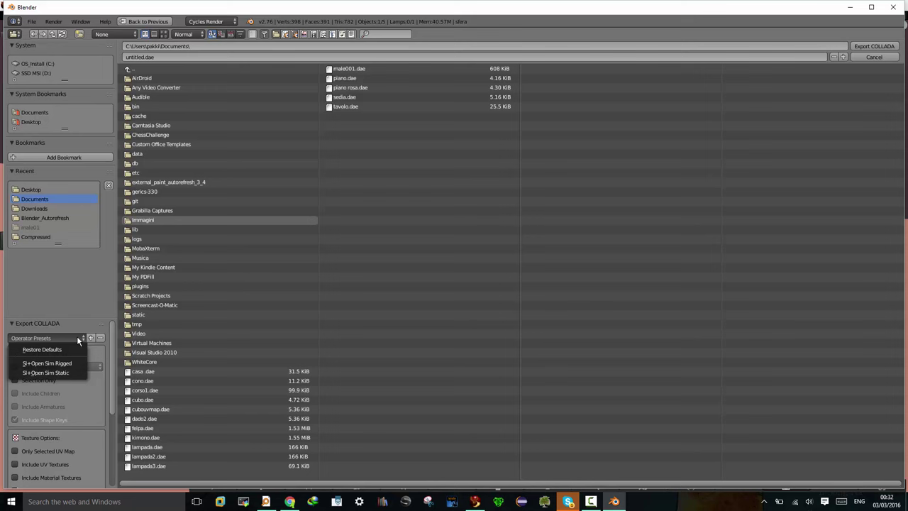
left_click(59, 373)
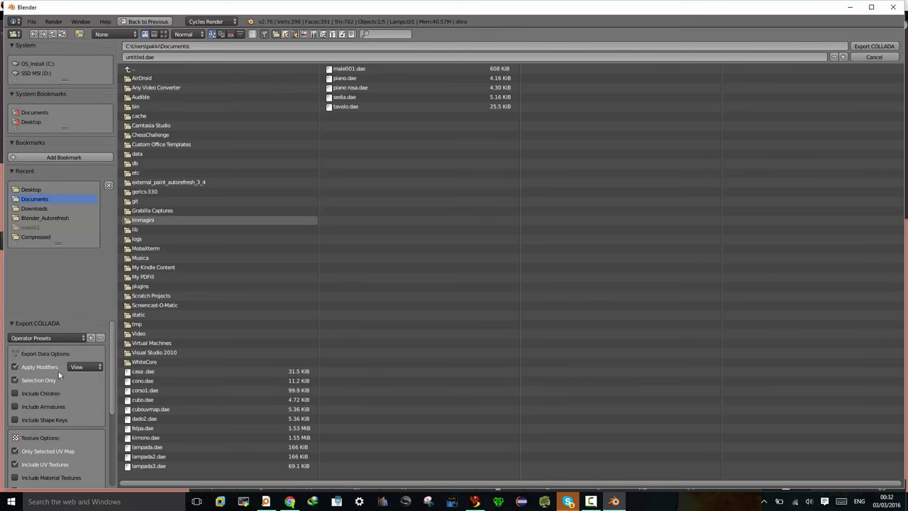
Export the file to the Desktop folder as sfera2
left_click(144, 57)
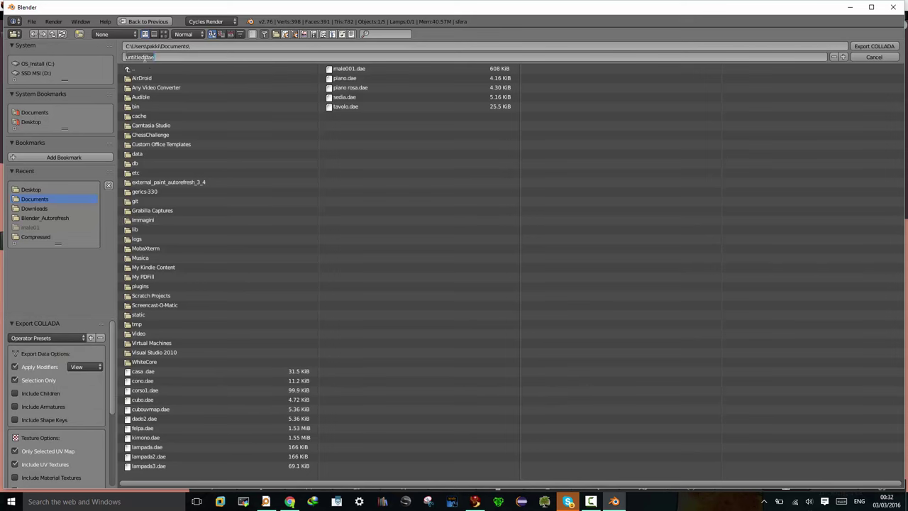
key("BackSpace")
type("s")
double_click(39, 190)
left_click(128, 68)
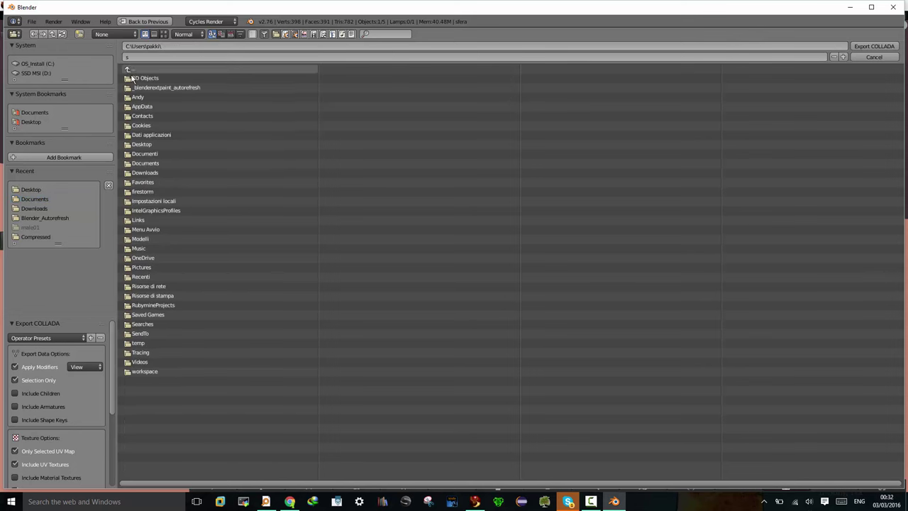
left_click(141, 144)
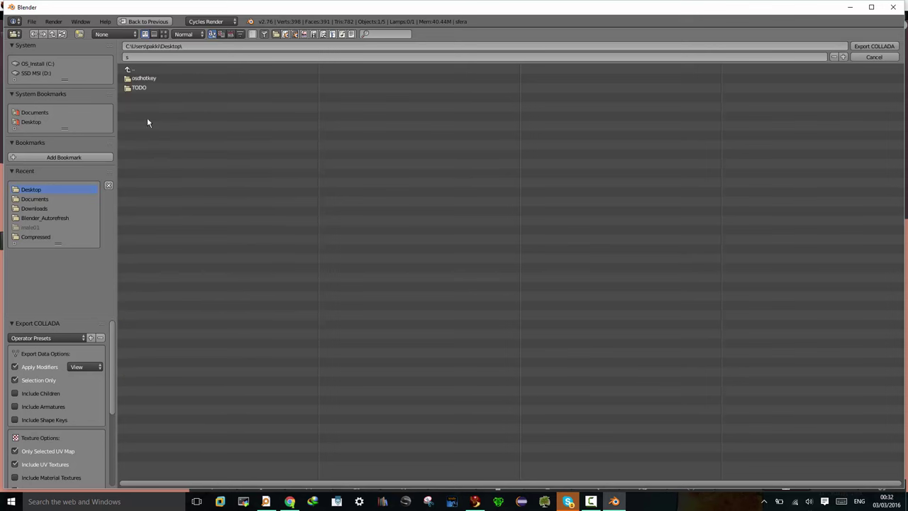
left_click(145, 56)
key("Return")
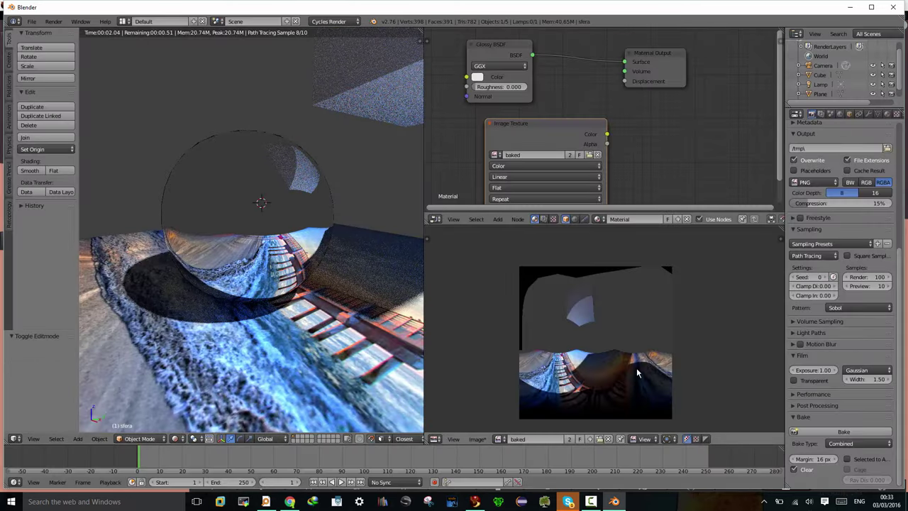
Save the baked image to the Desktop as sfera2-baked.png
left_click(476, 439)
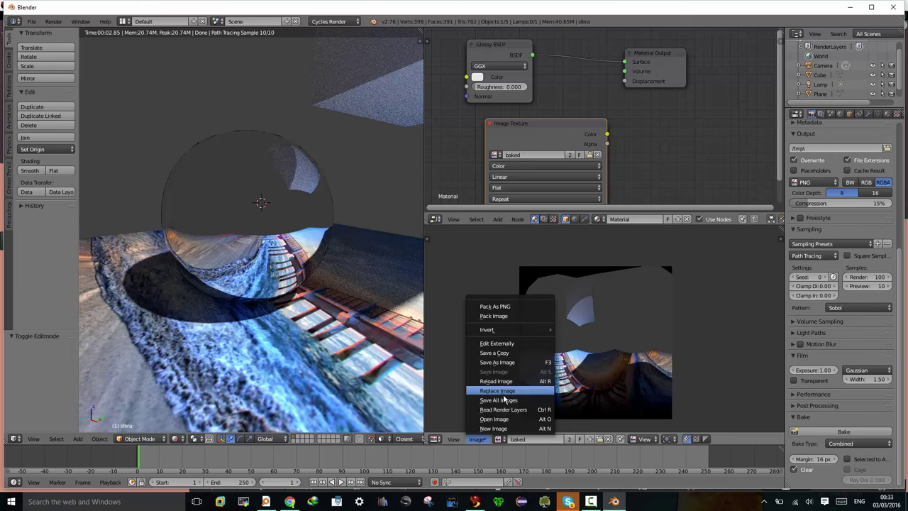
left_click(510, 362)
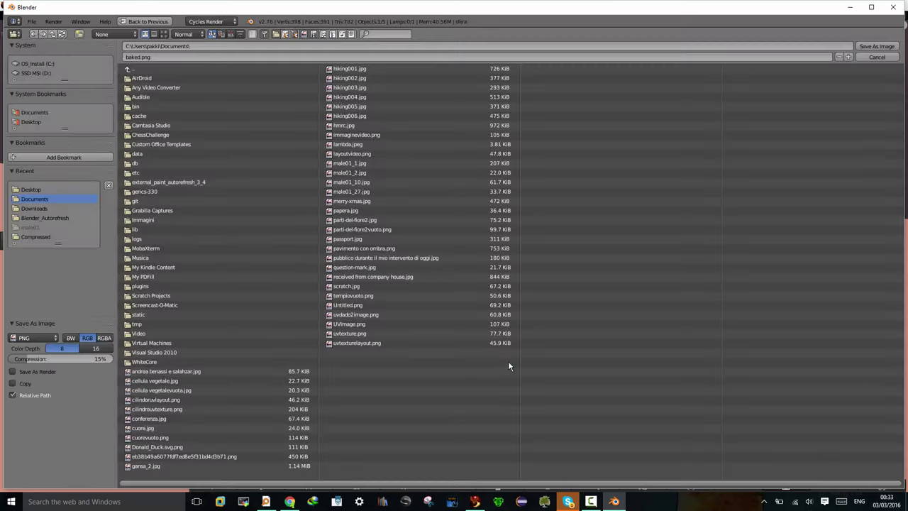
left_click(32, 191)
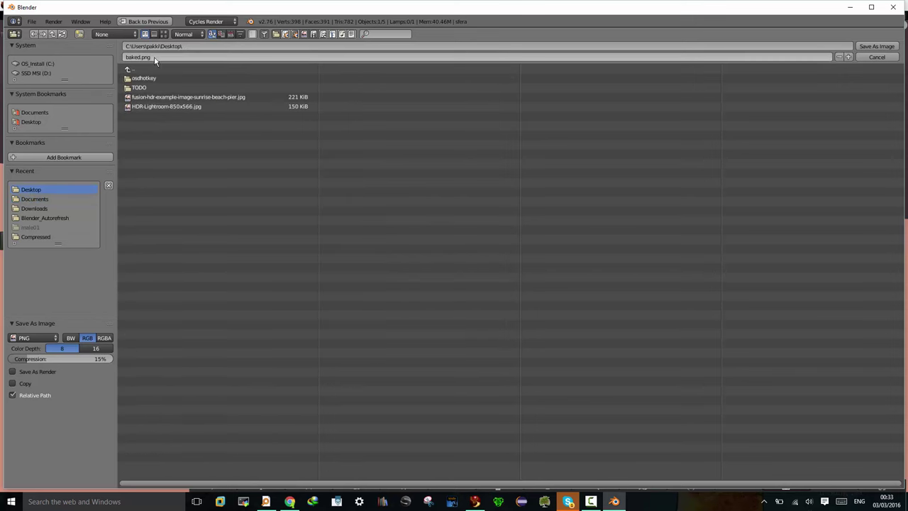
left_click(132, 58)
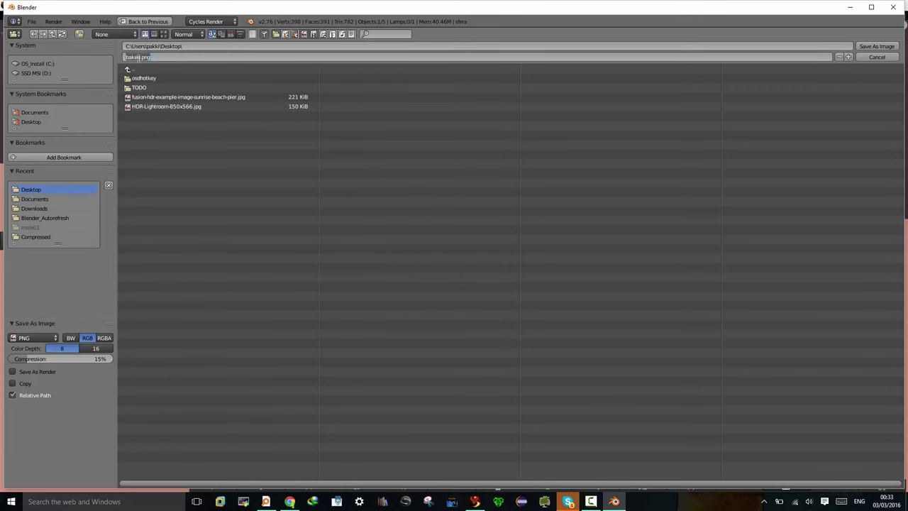
key("Return")
type("sfera2")
type("-")
key("Return")
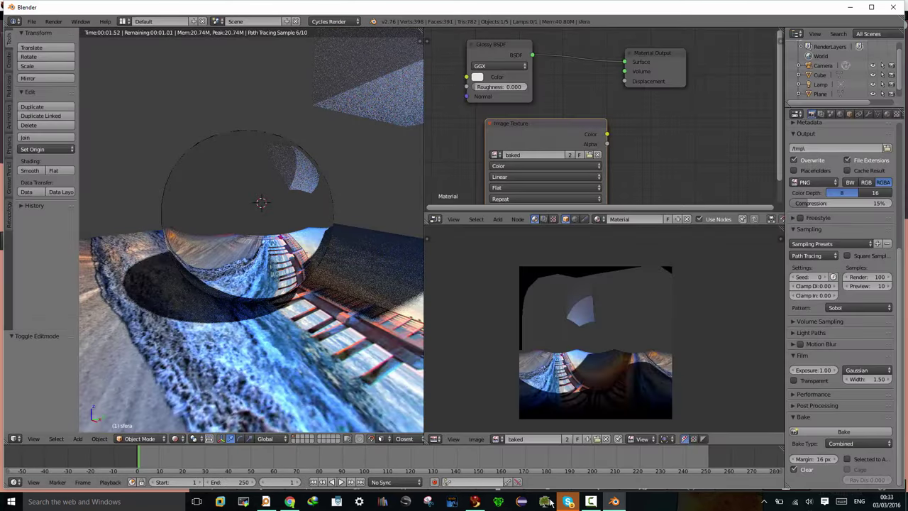
In Firestorm, pull the camera back for an overview of the triangular building
left_click(474, 501)
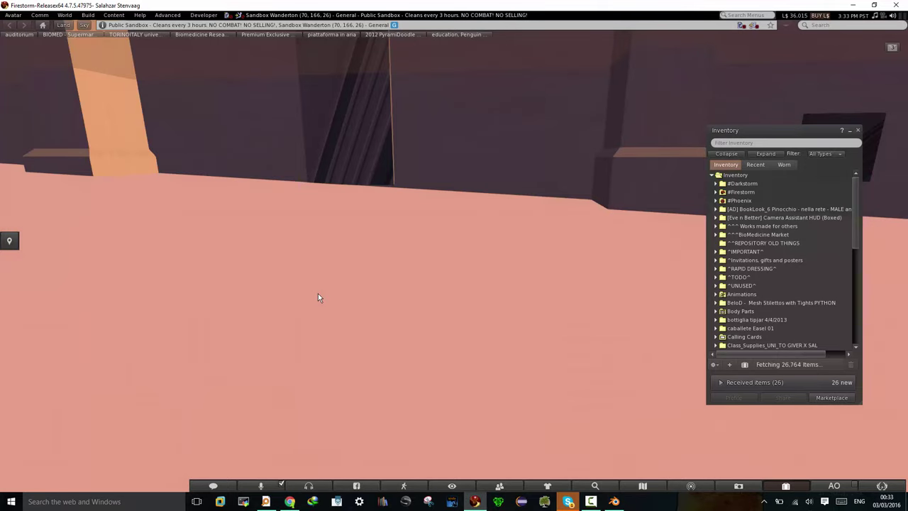
key("Left")
key("Left")
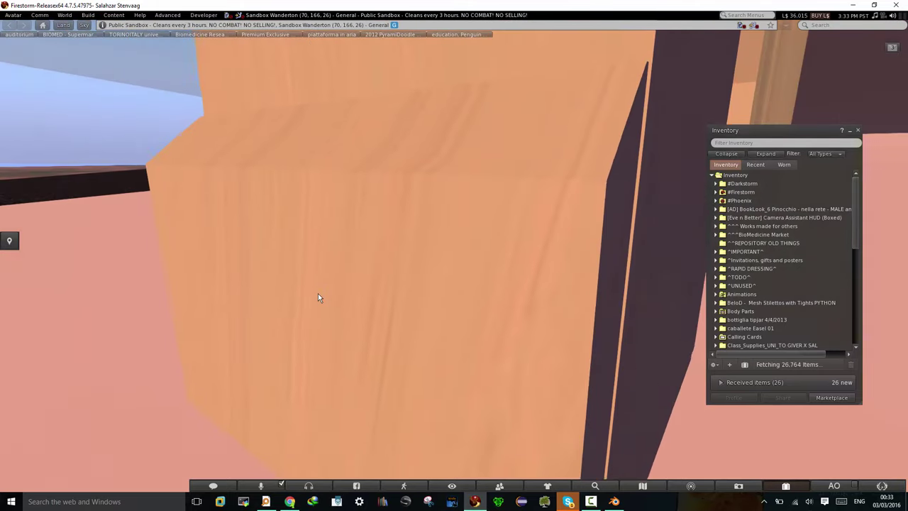
left_click(244, 312, "alt")
left_click_drag(245, 312, 269, 243, "alt")
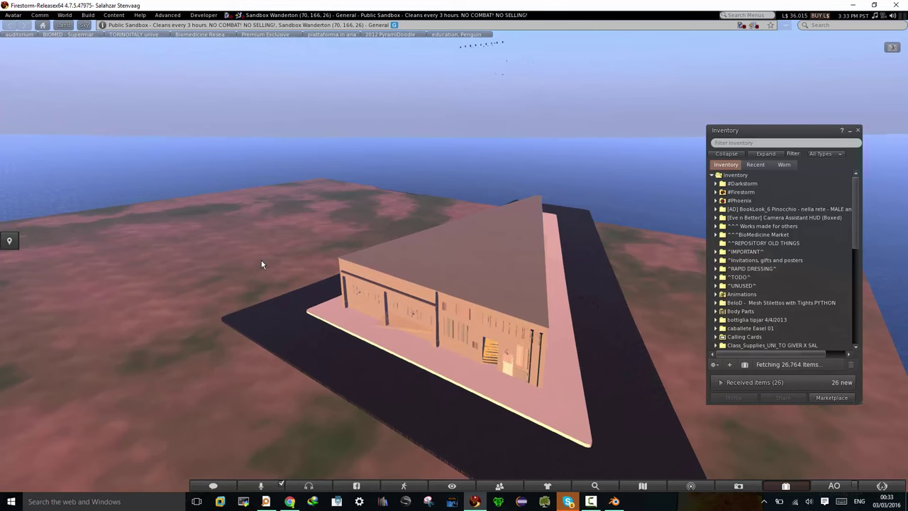
Walk the avatar away from the building onto open ground, then open the viewer menus
key("Down")
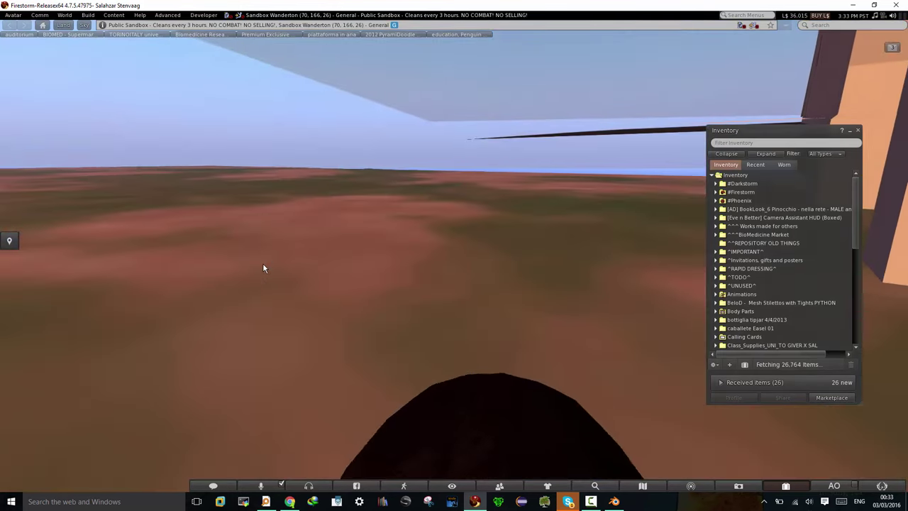
key("Left")
key("Down")
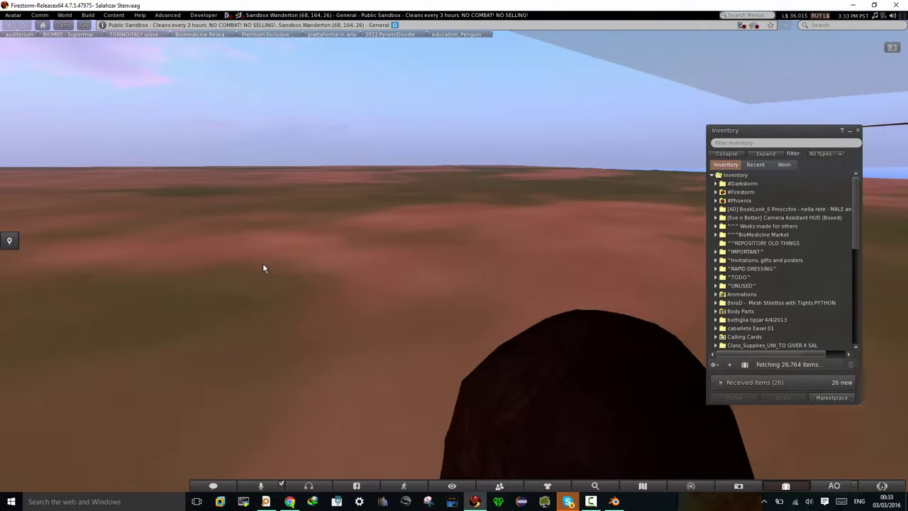
key("Down")
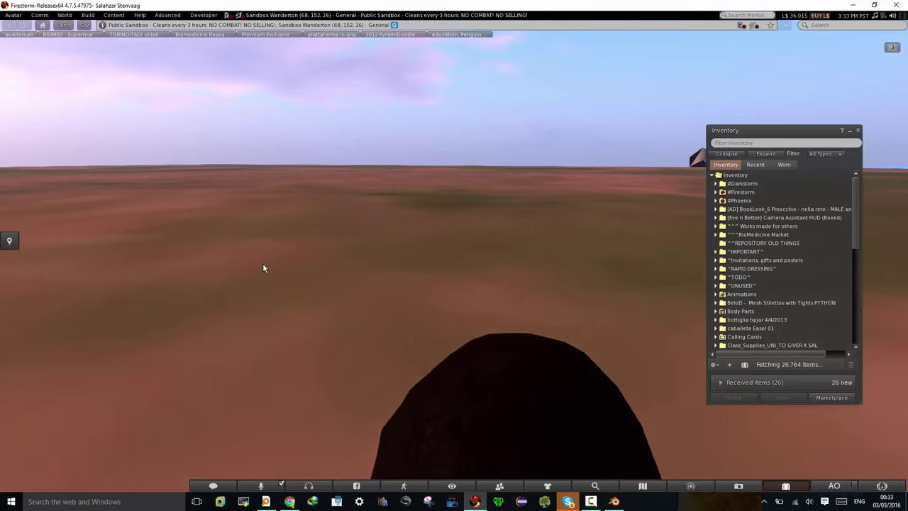
key("Up")
key("Right")
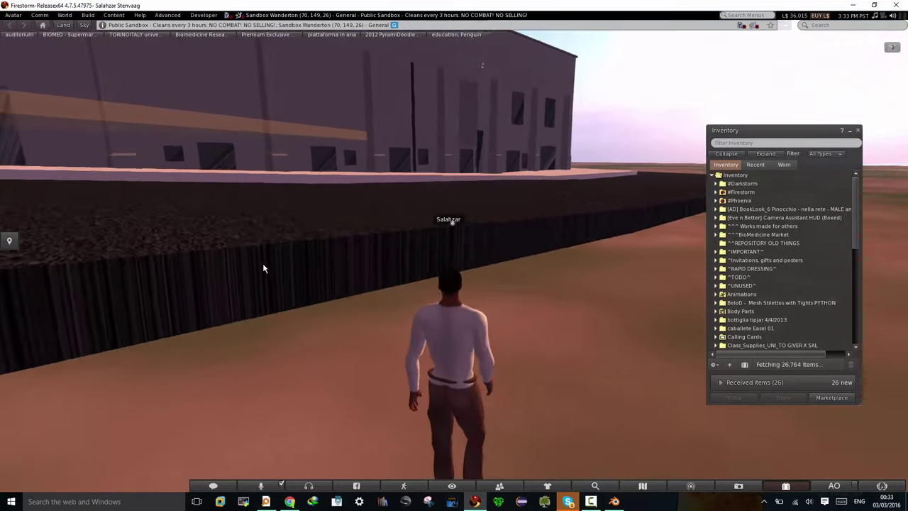
key("Right")
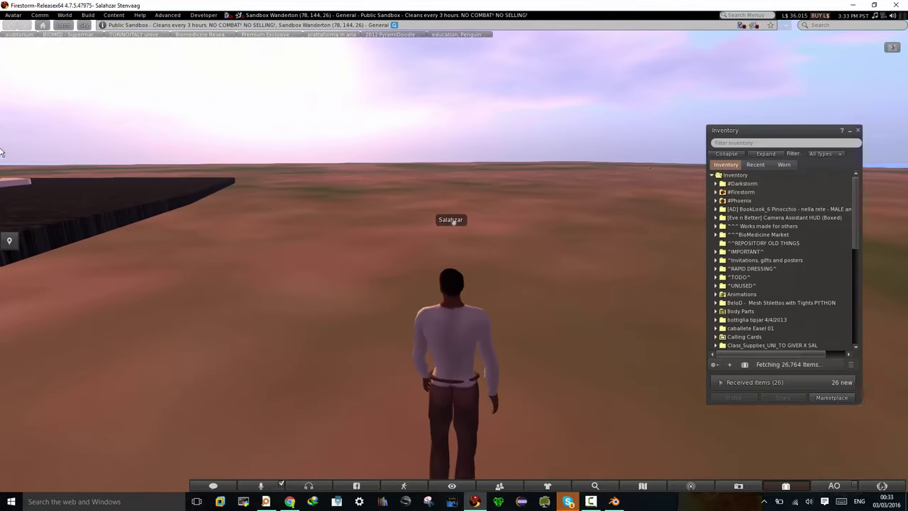
left_click(13, 15)
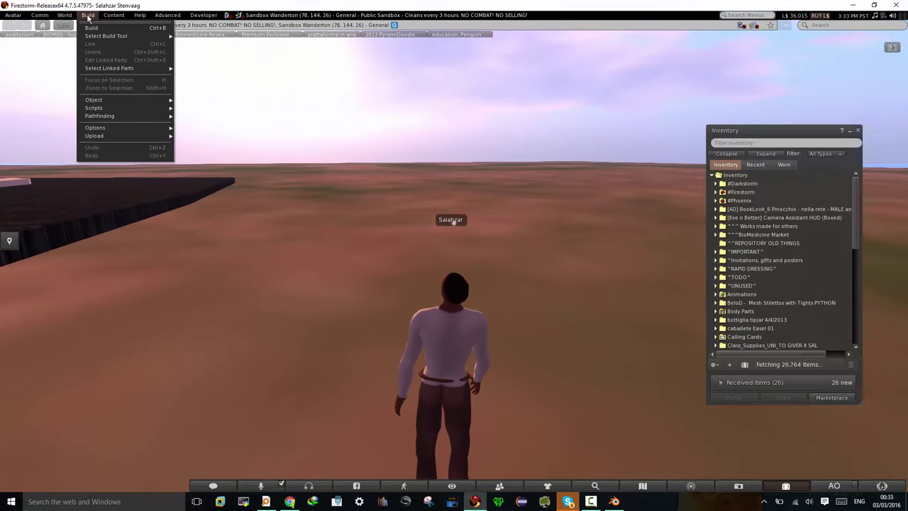
mouse_move(94, 136)
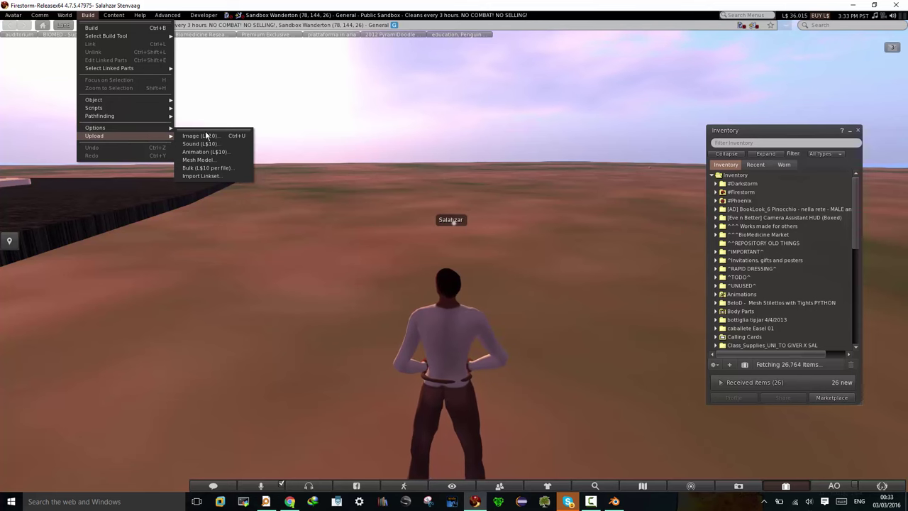
Load sfera2.dae as a mesh model upload and rename the model from sfera_0 to sfera2
left_click(206, 160)
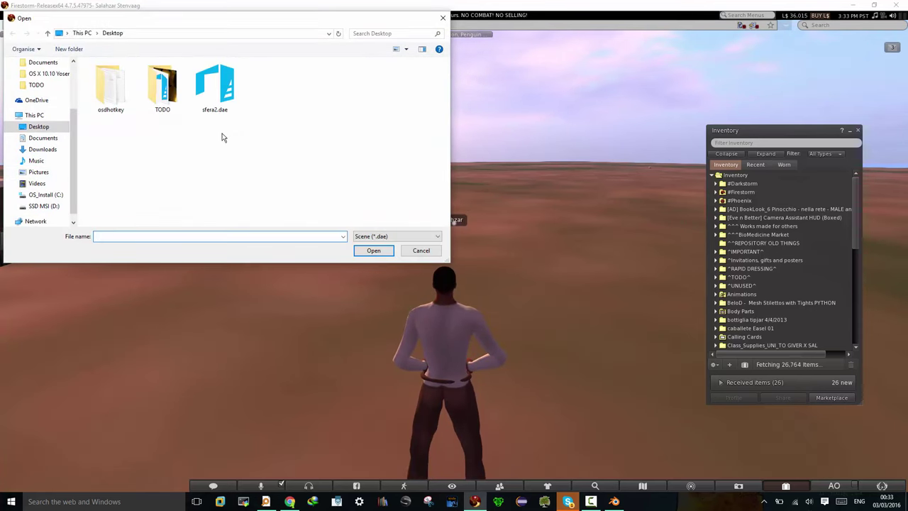
left_click(215, 96)
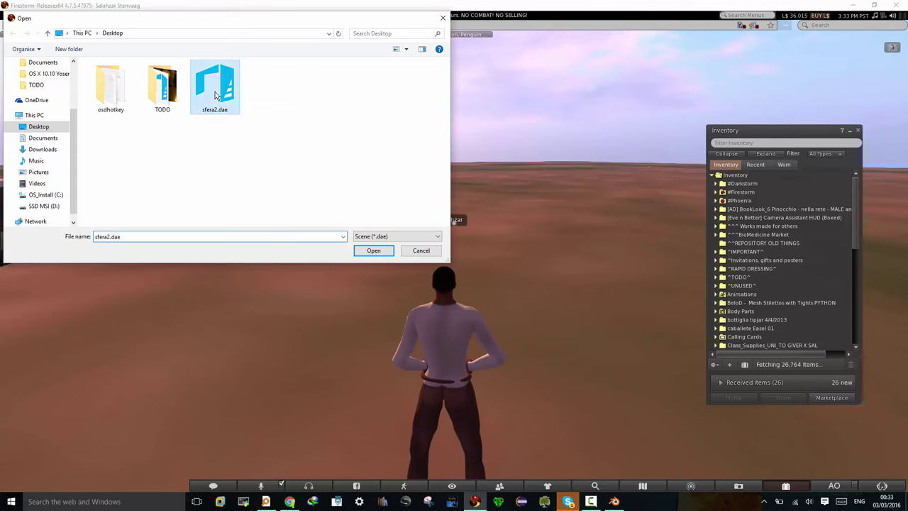
left_click(373, 250)
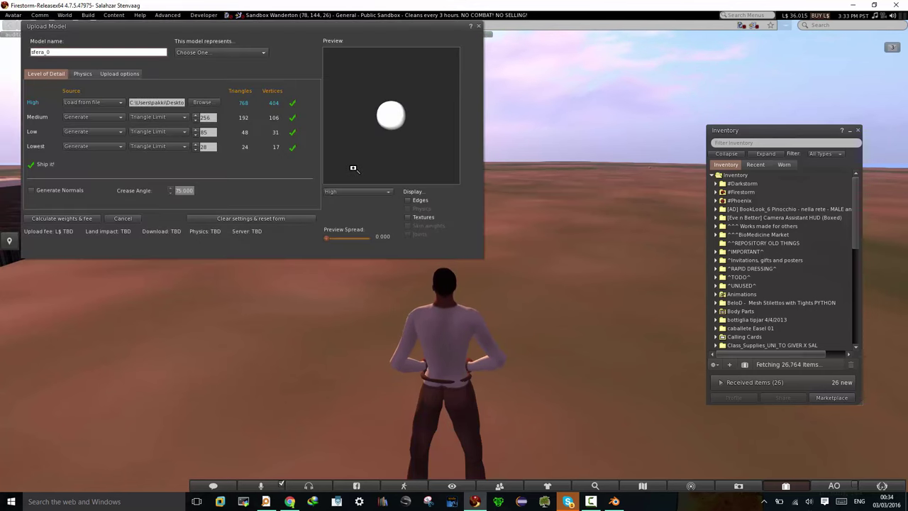
scroll(353, 168, "up", 3)
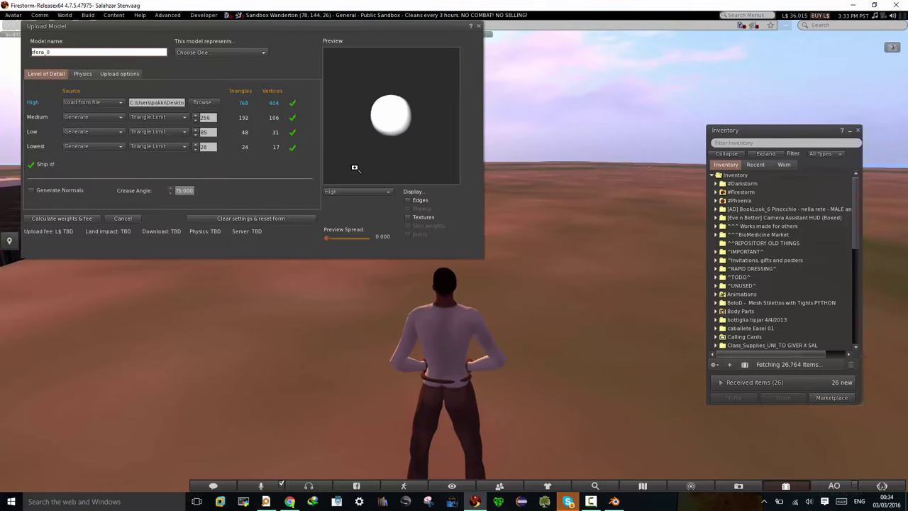
left_click(409, 218)
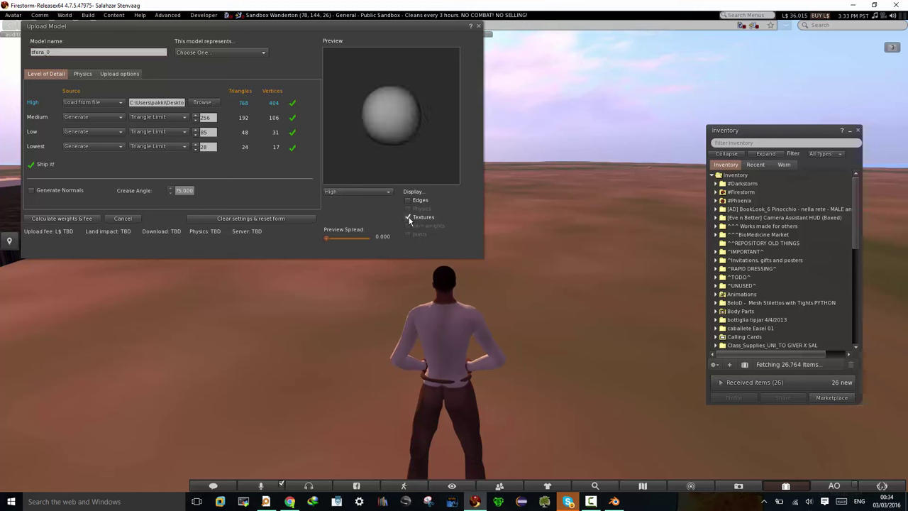
left_click(408, 218)
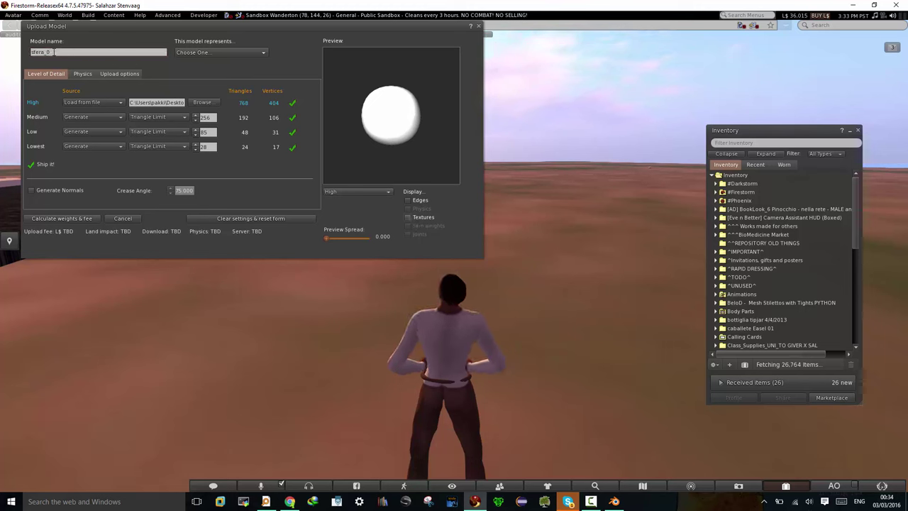
left_click_drag(55, 52, 29, 51)
type("sfera2")
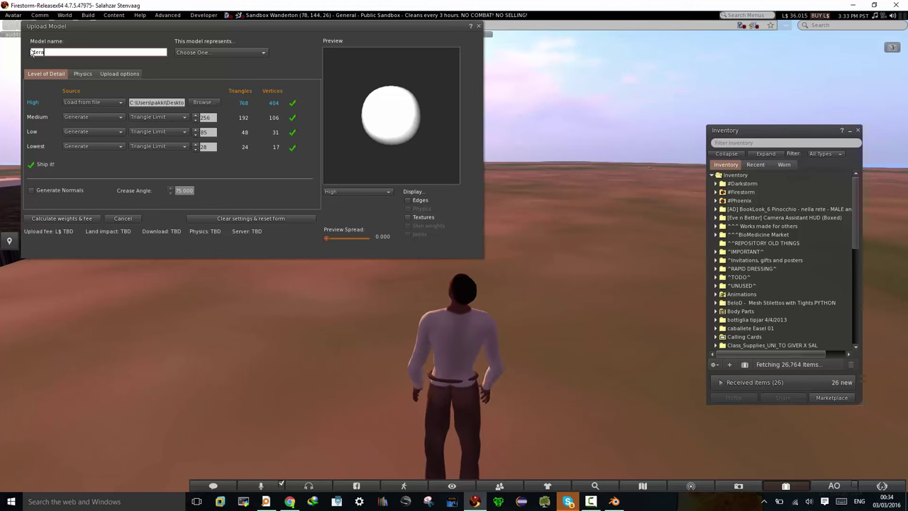
key("Tab")
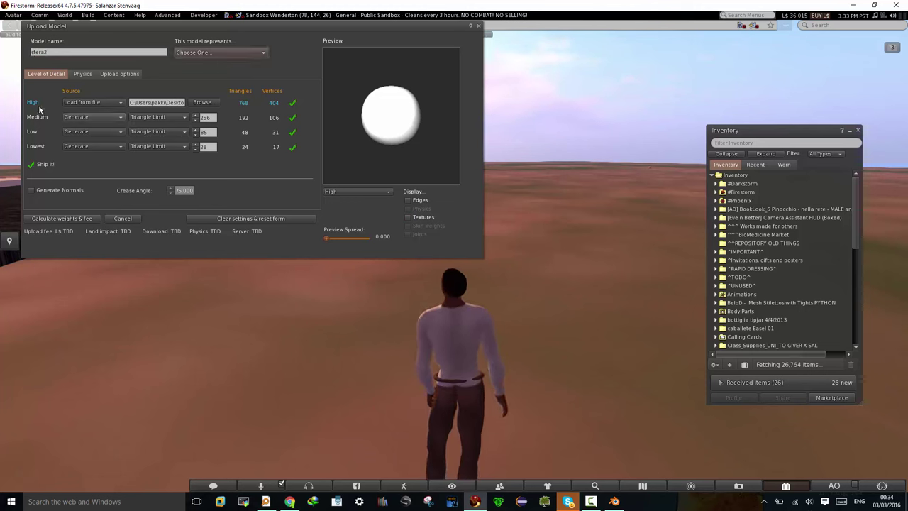
Check the High, Medium, Low and Lowest LOD previews, calculate the fee, and upload for L$11
left_click(34, 118)
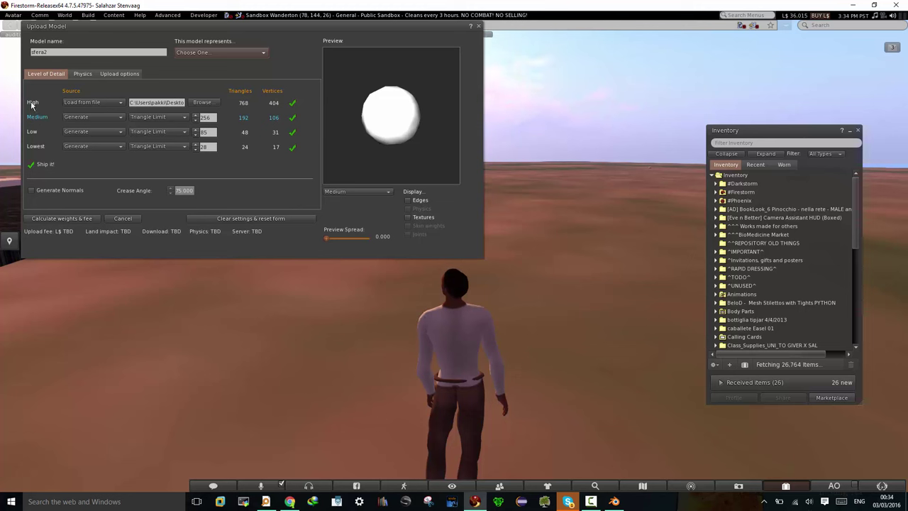
left_click(32, 104)
left_click(40, 118)
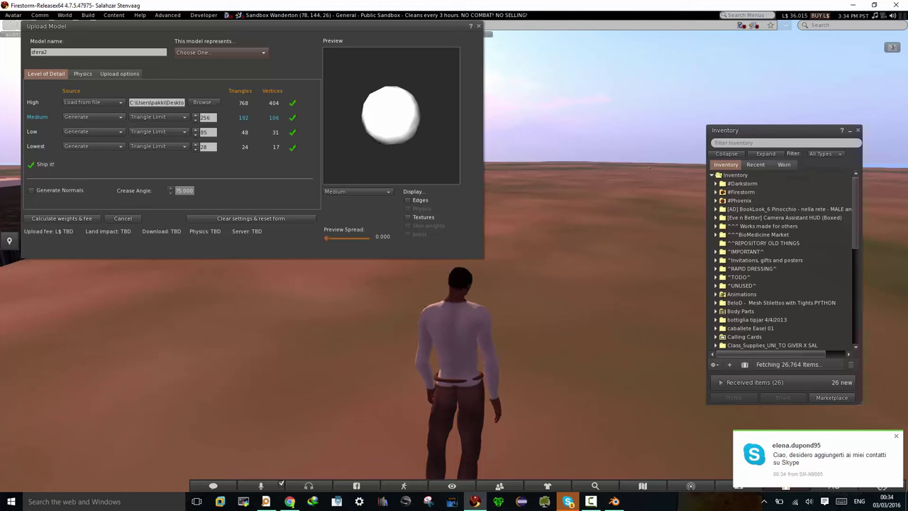
mouse_move(816, 457)
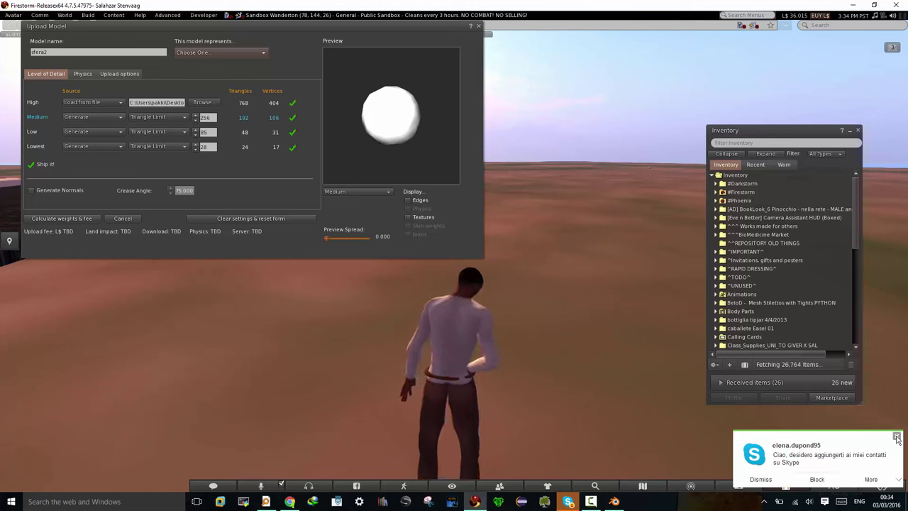
left_click(896, 437)
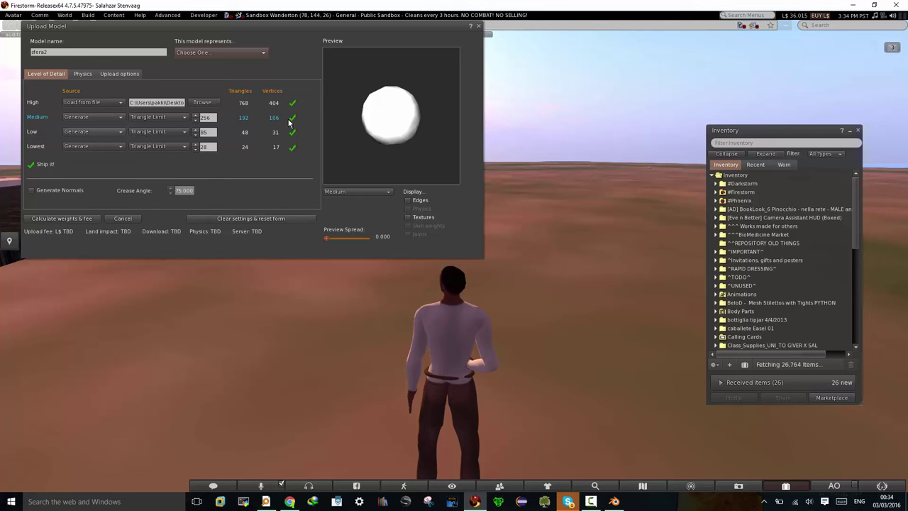
left_click(33, 133)
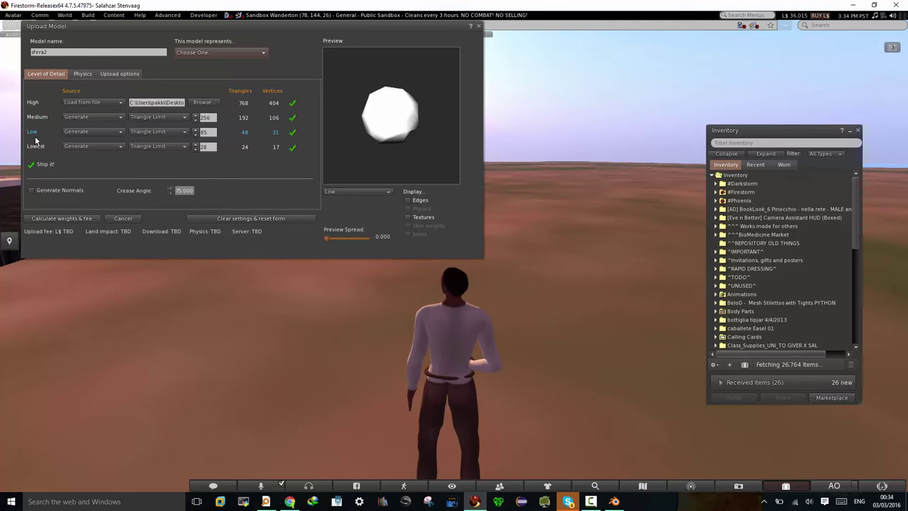
left_click(36, 147)
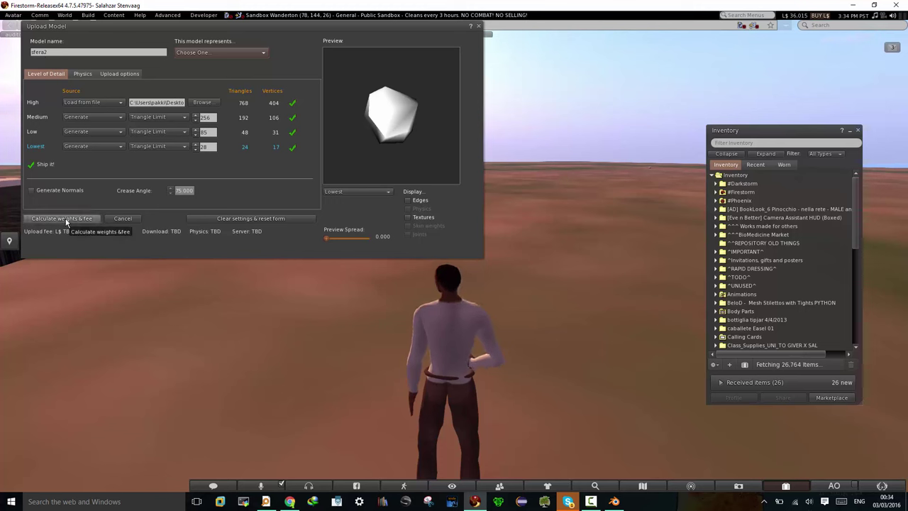
left_click(33, 103)
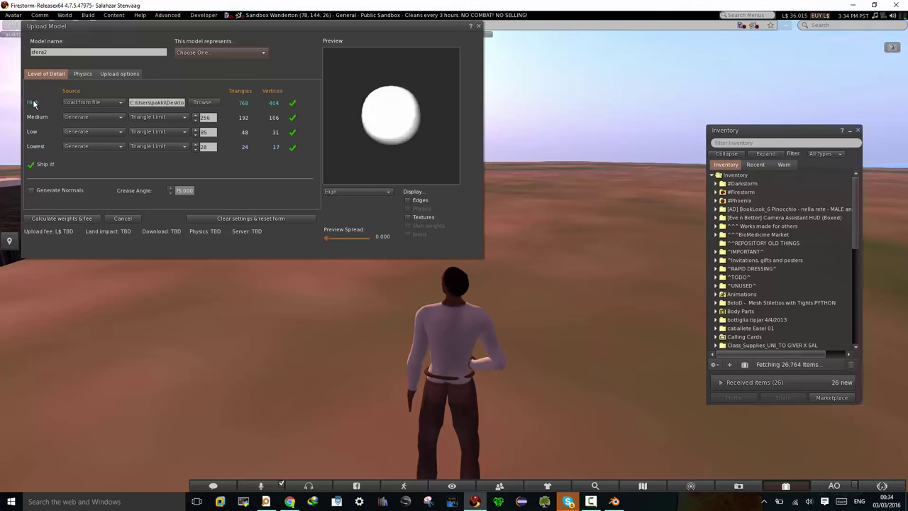
left_click(72, 219)
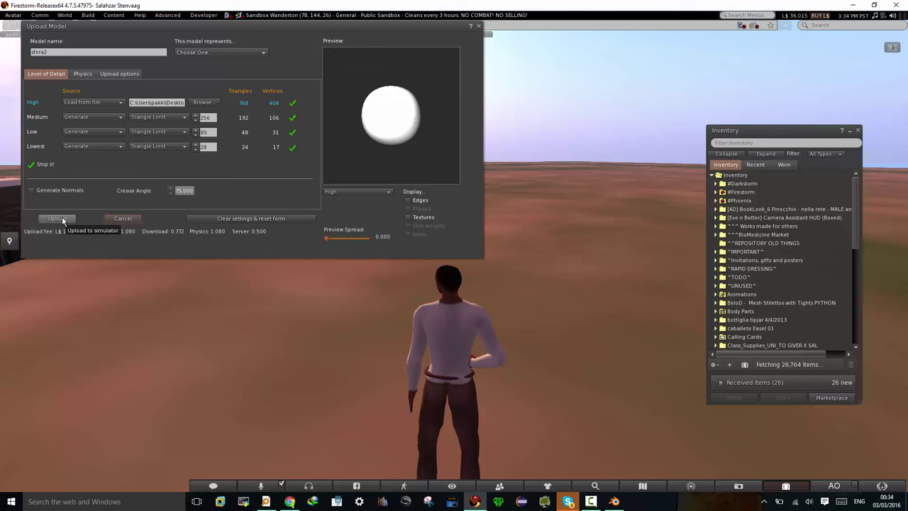
left_click(56, 218)
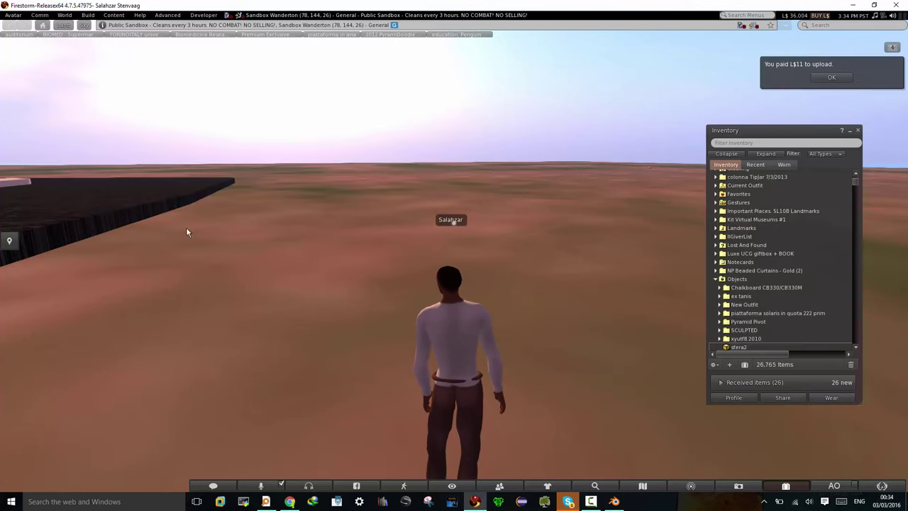
Drag sfera2 from the Recent inventory's Objects folder into the world beside the avatar
left_click(830, 78)
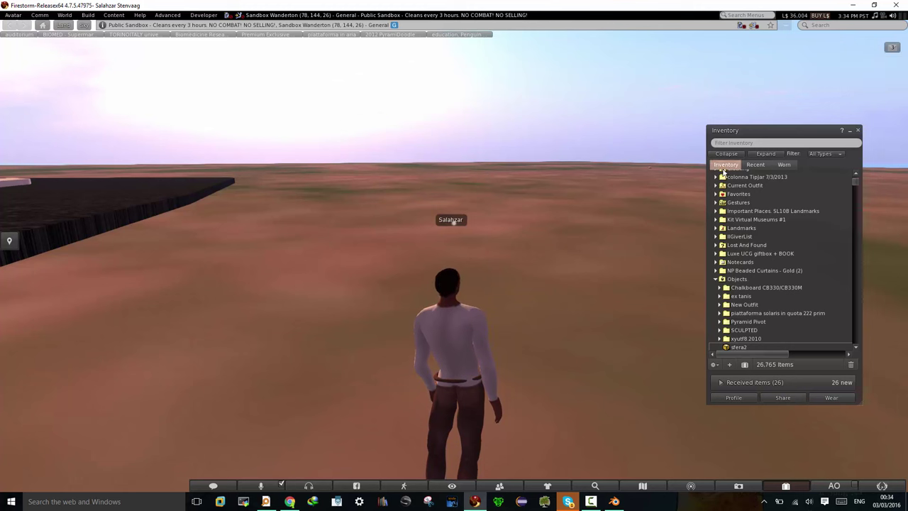
left_click(756, 165)
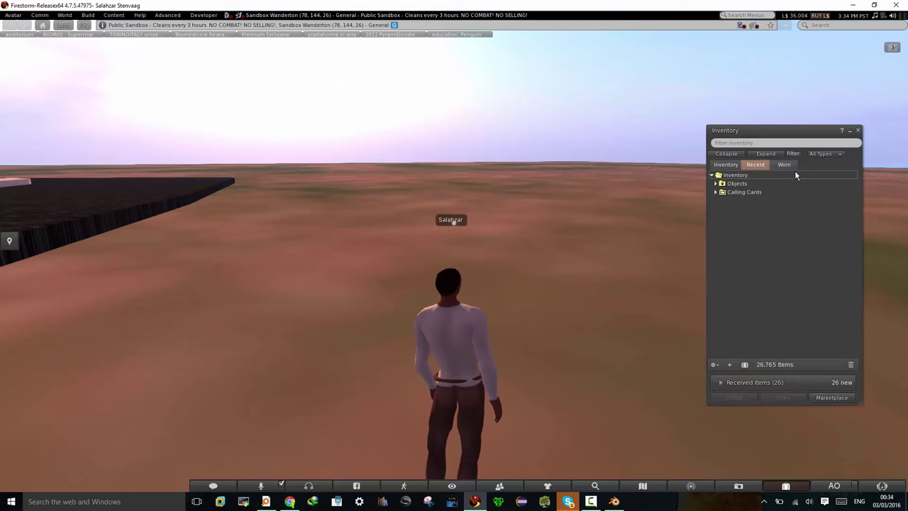
left_click(715, 183)
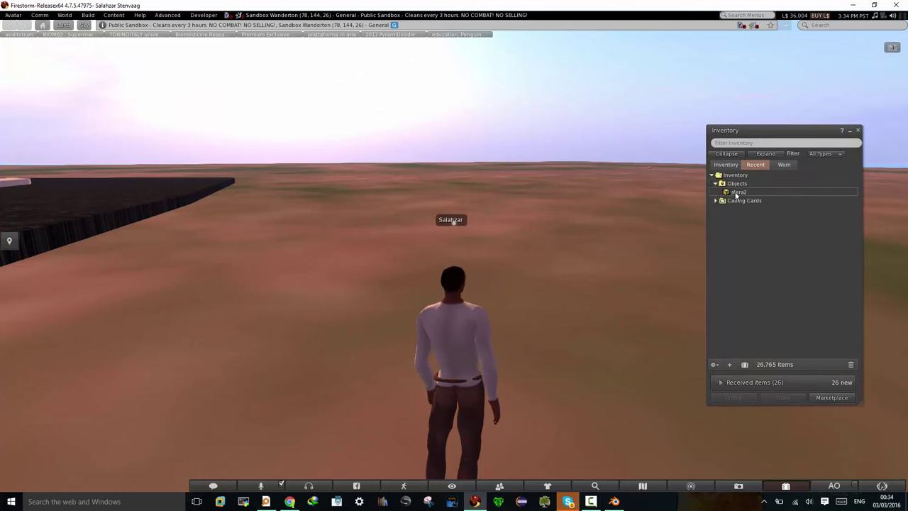
left_click_drag(736, 193, 559, 273)
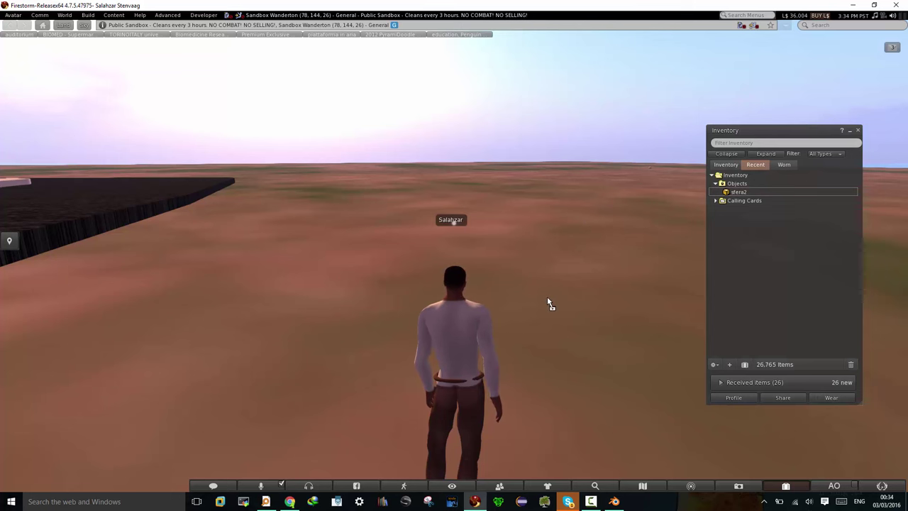
left_click_drag(550, 303, 550, 304)
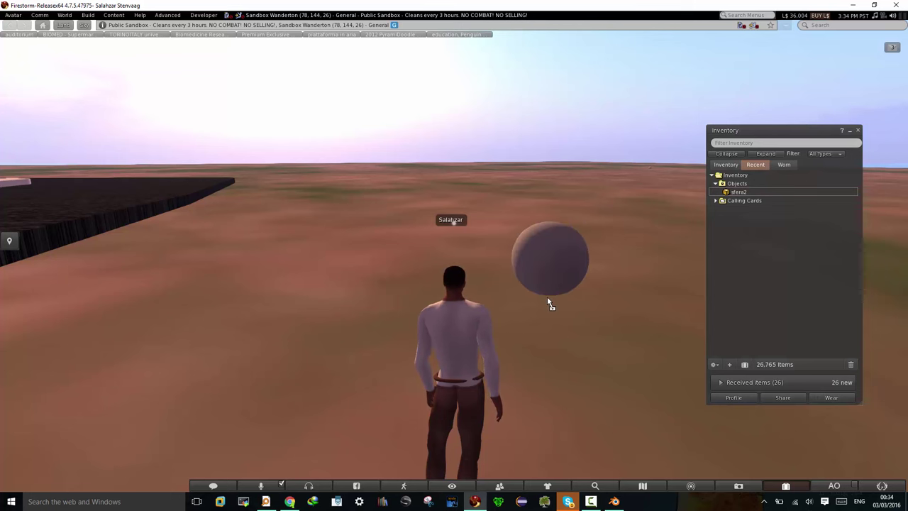
Inspect the placed sphere in Edit mode, deselect it, and open the Build menu
right_click(567, 259)
left_click(588, 276)
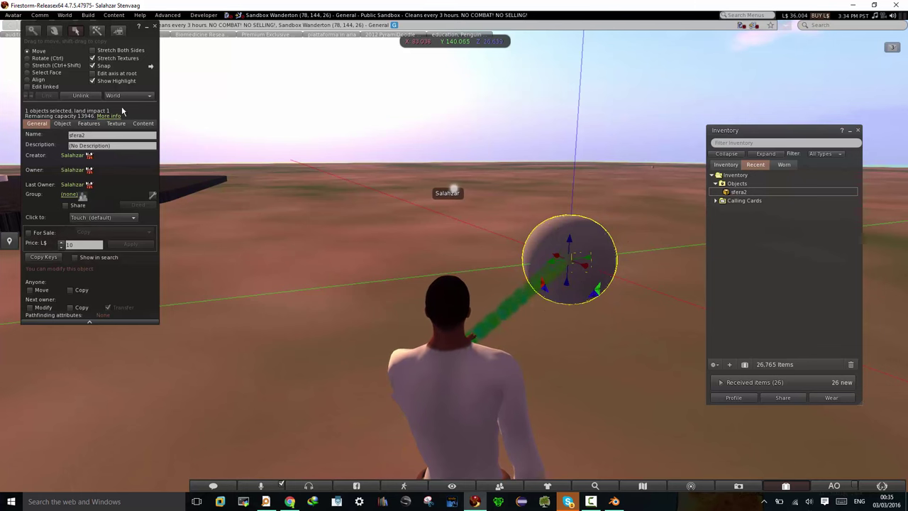
left_click(155, 27)
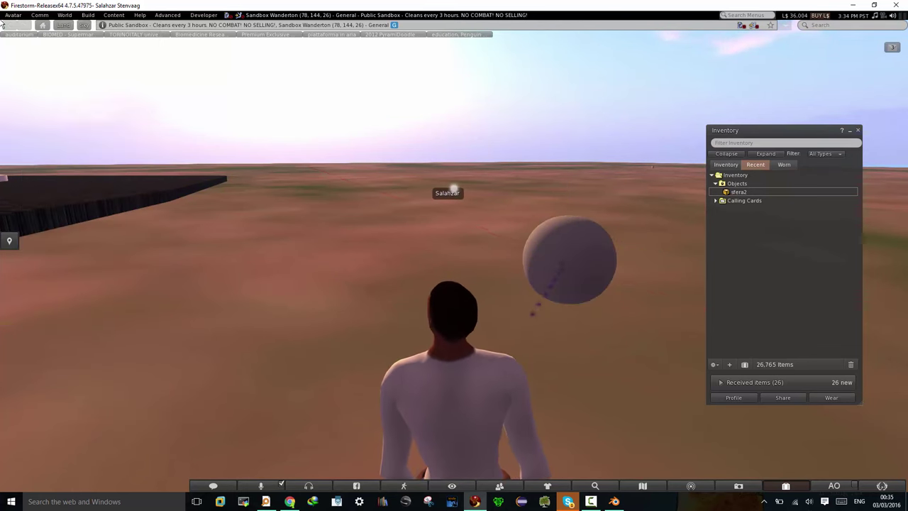
left_click(90, 15)
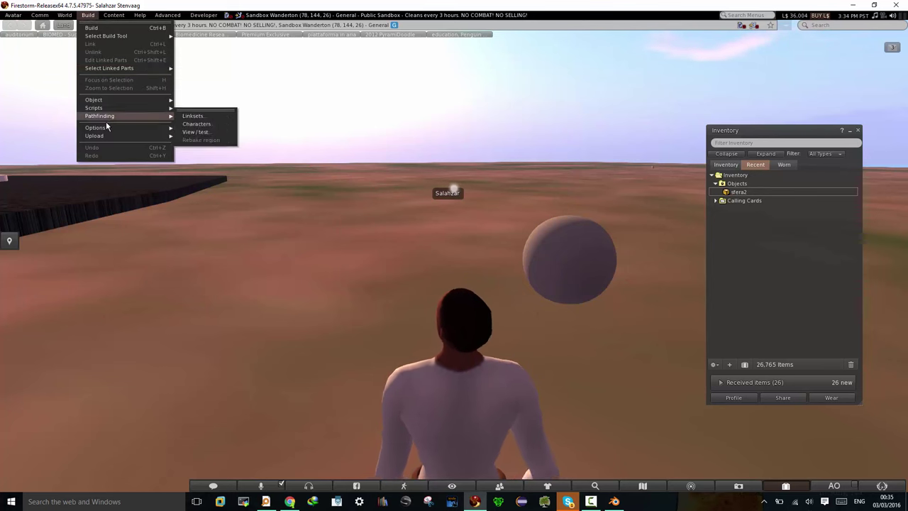
mouse_move(94, 135)
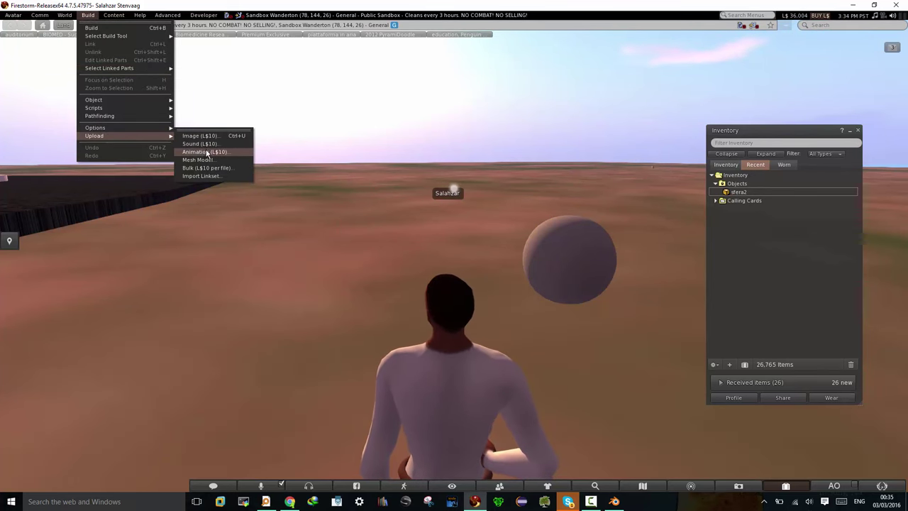
Upload sfera2-baked.png as an image texture for L$10
left_click(204, 136)
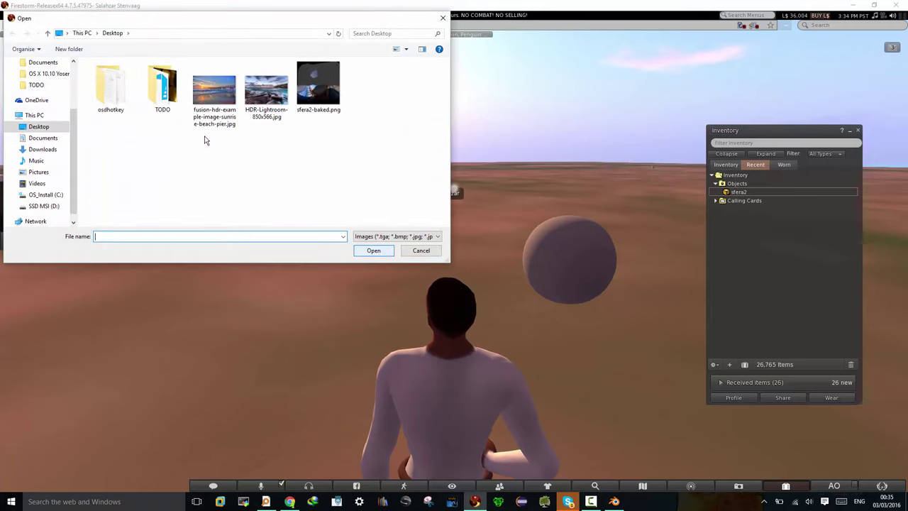
left_click(314, 86)
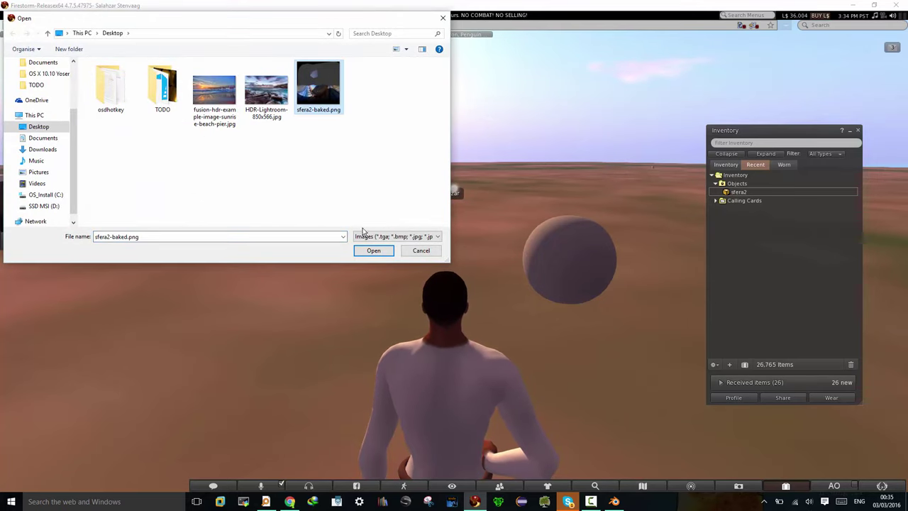
left_click(371, 251)
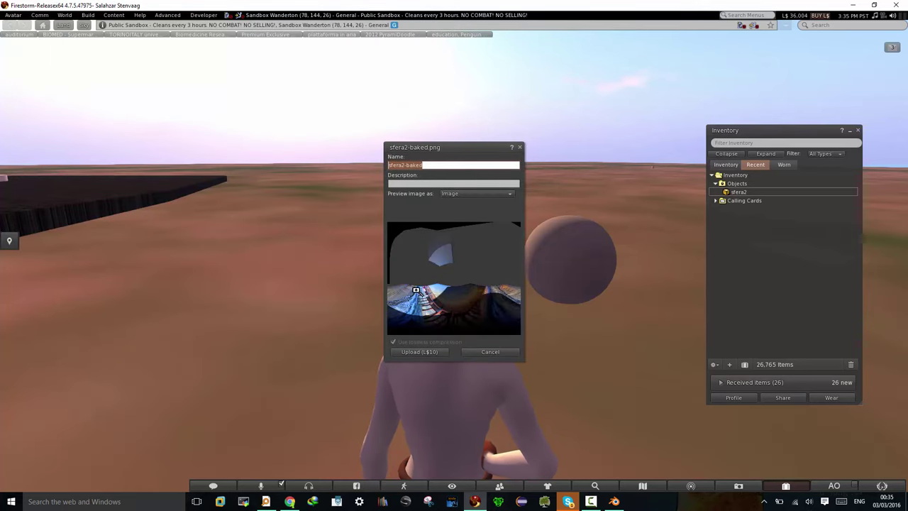
left_click(419, 350)
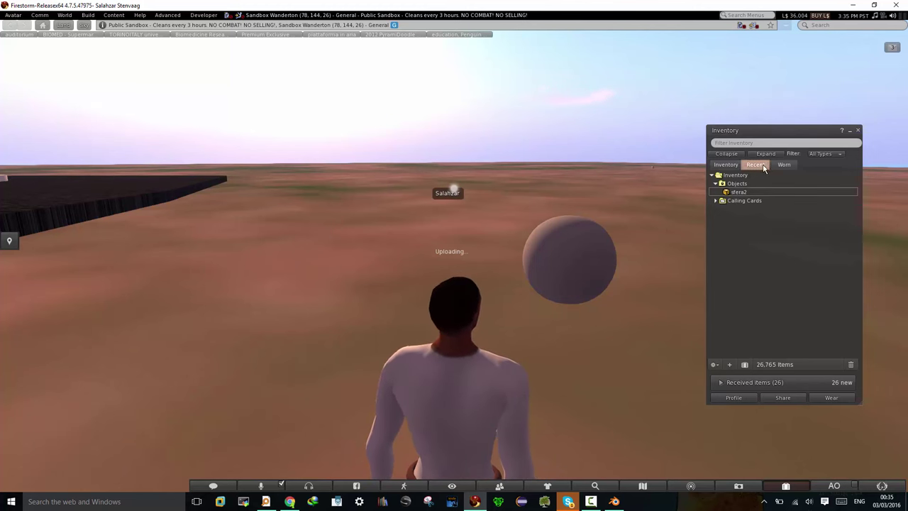
left_click(827, 80)
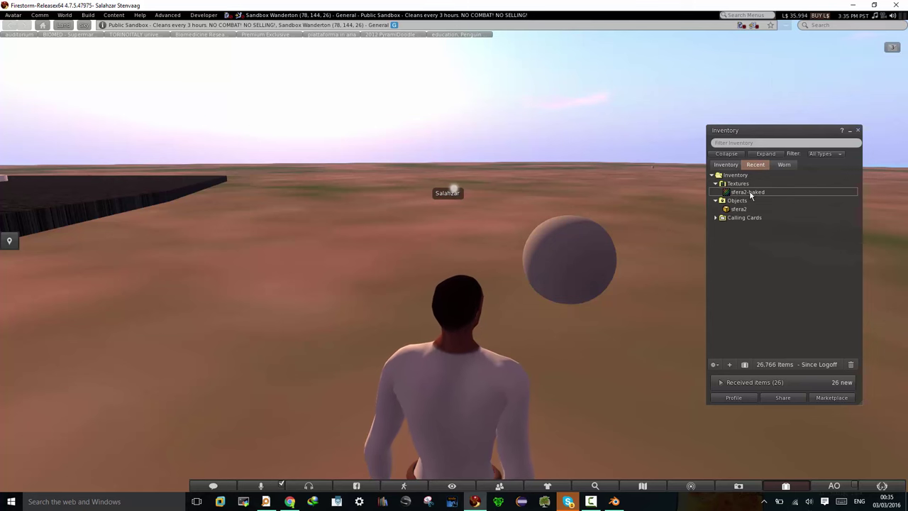
Preview the new sfera2-baked texture from the inventory, then close the preview
left_click(747, 193)
double_click(746, 193)
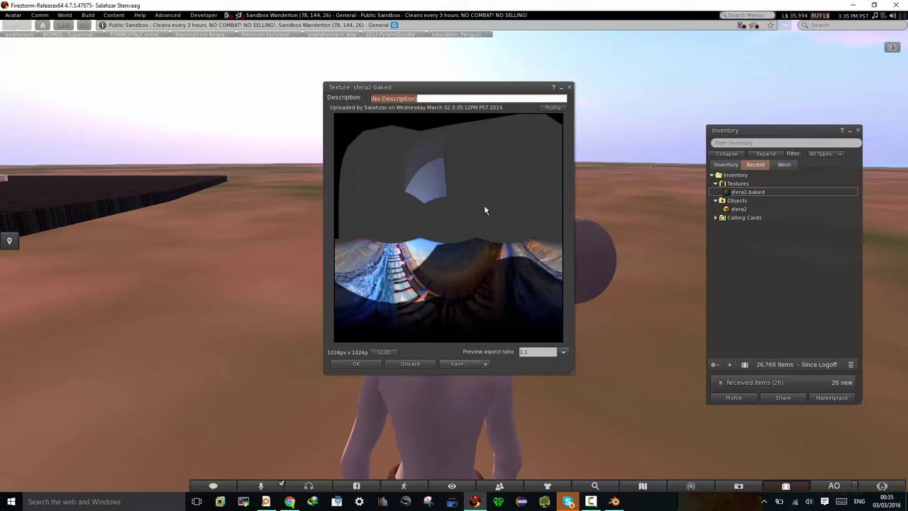
left_click(569, 88)
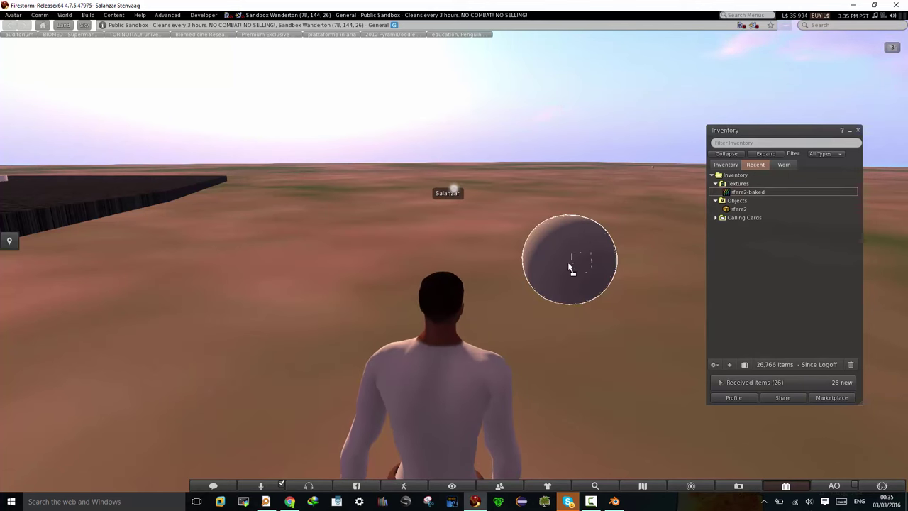
Drop the sfera2-baked texture onto the sphere, orbit around it, then switch to Blender
left_click_drag(596, 240, 567, 268)
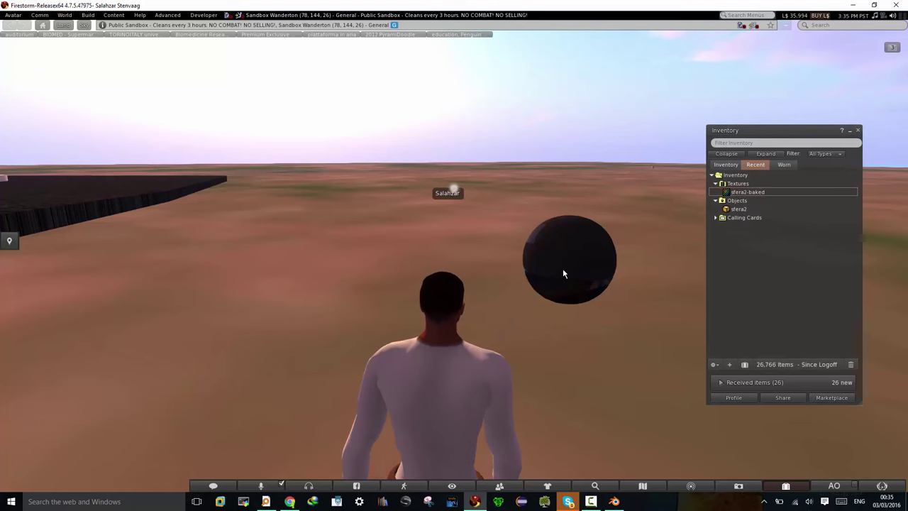
left_click(563, 268, "alt")
left_click_drag(563, 269, 669, 84, "alt")
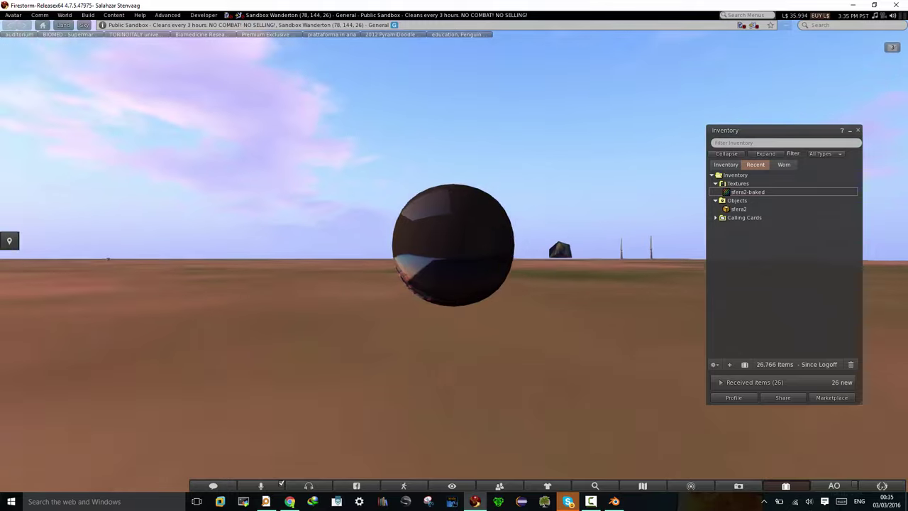
mouse_move(670, 83)
left_mouse_down("alt")
mouse_move(638, 213)
mouse_move(610, 213)
mouse_move(609, 142)
left_mouse_up("alt")
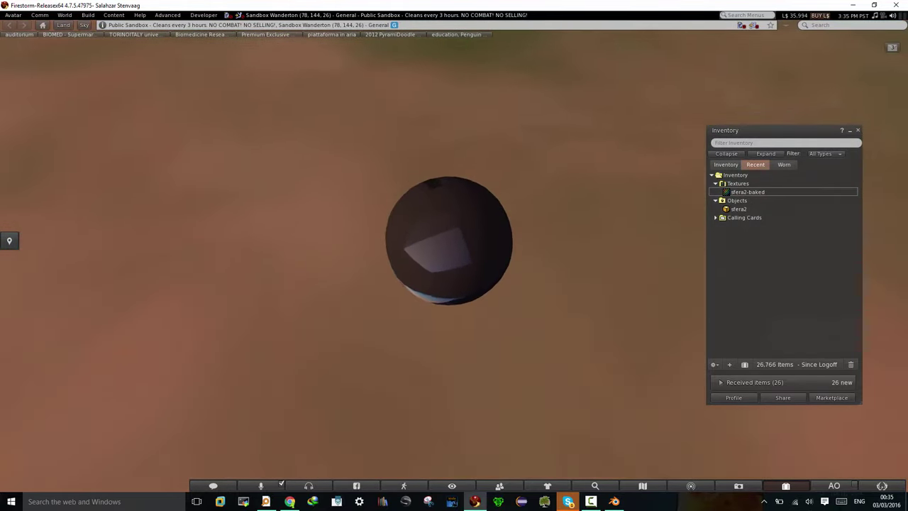
left_click(614, 502)
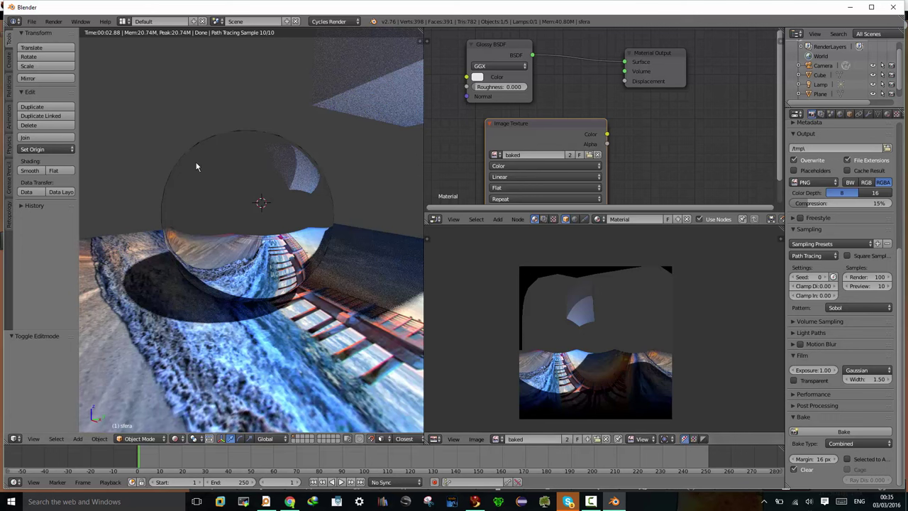
Alternate between Firestorm and Blender, orbiting each view to compare the two spheres
left_click(475, 501)
mouse_move(444, 254)
left_mouse_down("alt")
mouse_move(443, 212)
mouse_move(397, 212)
left_mouse_up("alt")
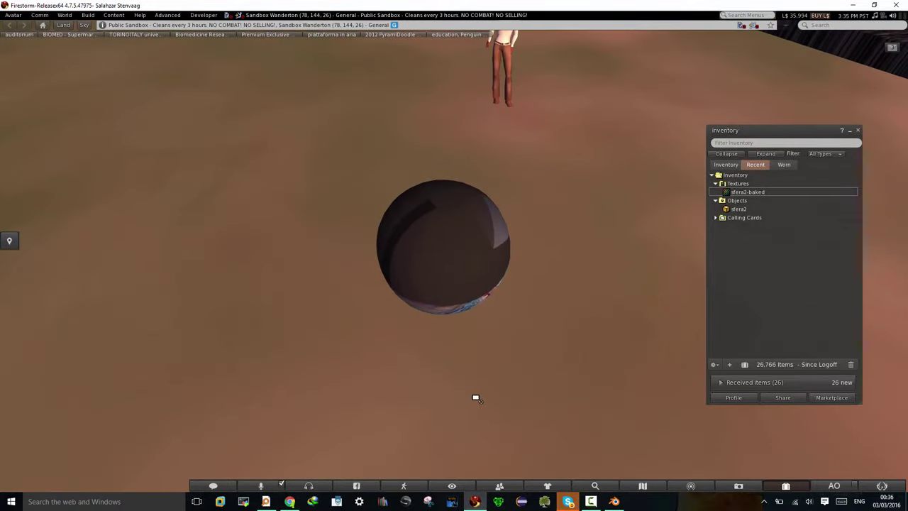
left_click(614, 501)
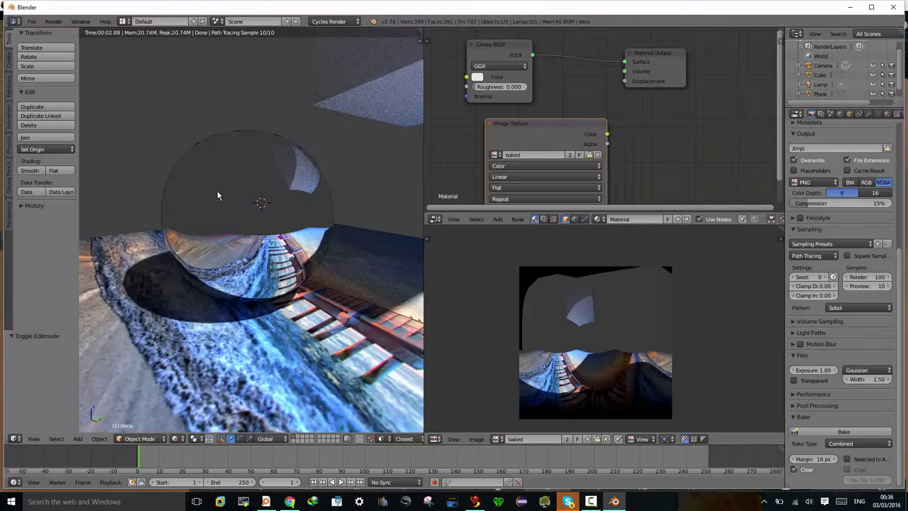
mouse_move(217, 195)
middle_mouse_down()
mouse_move(338, 262)
mouse_move(102, 205)
mouse_move(383, 214)
mouse_move(405, 193)
middle_mouse_up()
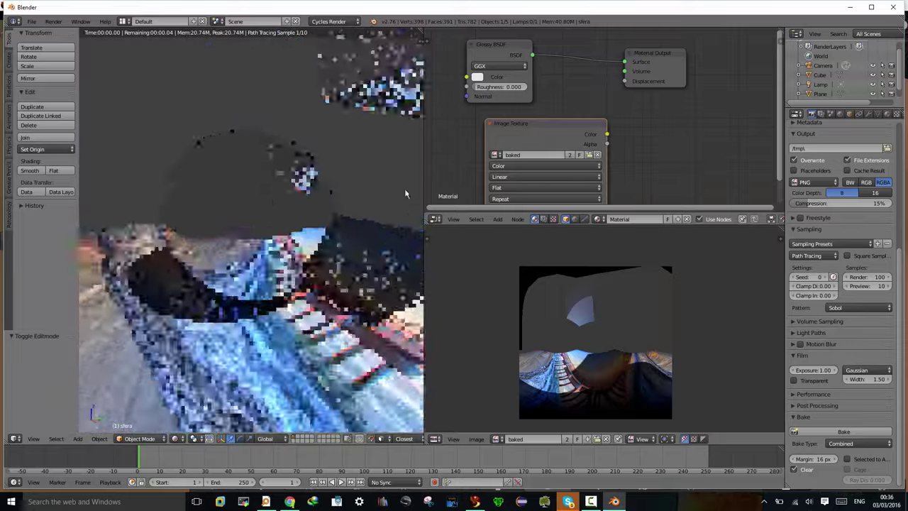
left_click(614, 501)
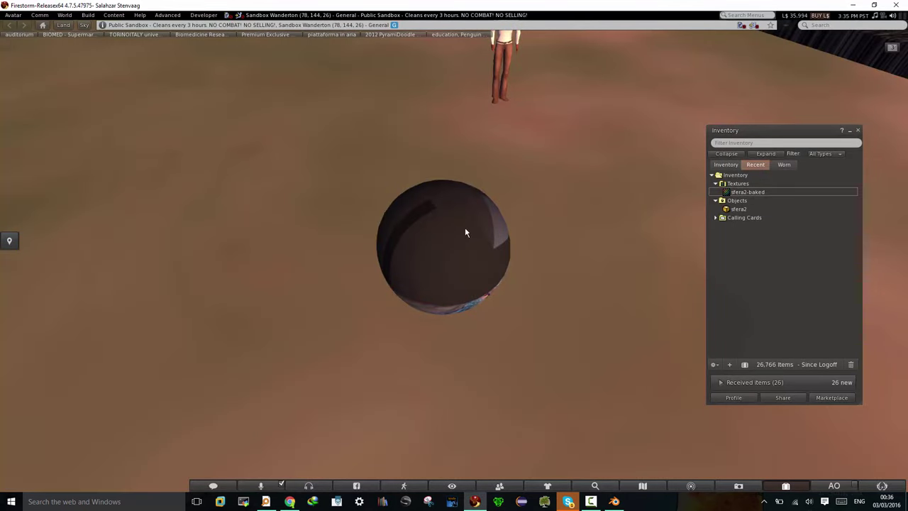
Set the sphere's Shininess (specular) to Low in the Edit Texture tab
mouse_move(437, 260)
left_mouse_down("ctrl+alt")
mouse_move(438, 213)
mouse_move(437, 270)
mouse_move(437, 213)
mouse_move(397, 213)
mouse_move(397, 270)
mouse_move(326, 273)
mouse_move(326, 184)
mouse_move(249, 192)
mouse_move(298, 213)
mouse_move(298, 192)
mouse_move(283, 198)
mouse_move(283, 220)
mouse_move(312, 234)
mouse_move(241, 227)
mouse_move(241, 248)
left_mouse_up("ctrl+alt")
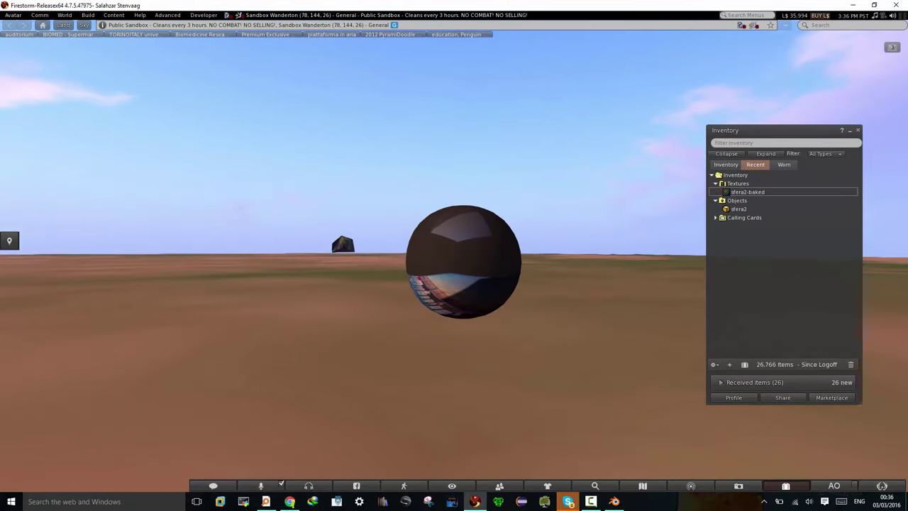
right_click(462, 255)
left_click(429, 257)
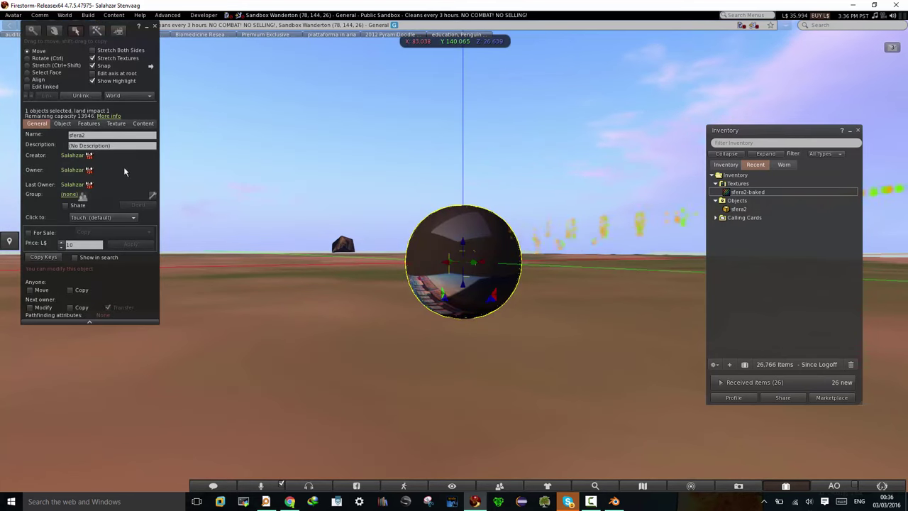
left_click(116, 124)
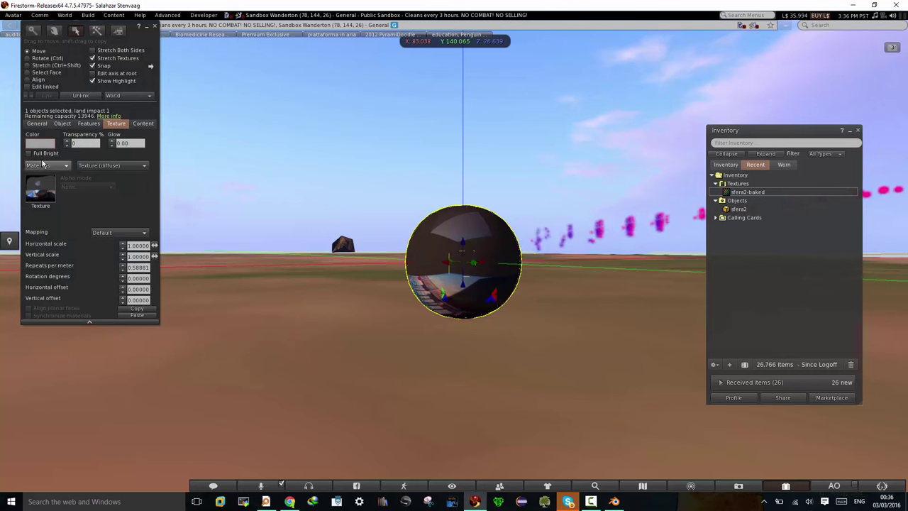
left_click(79, 167)
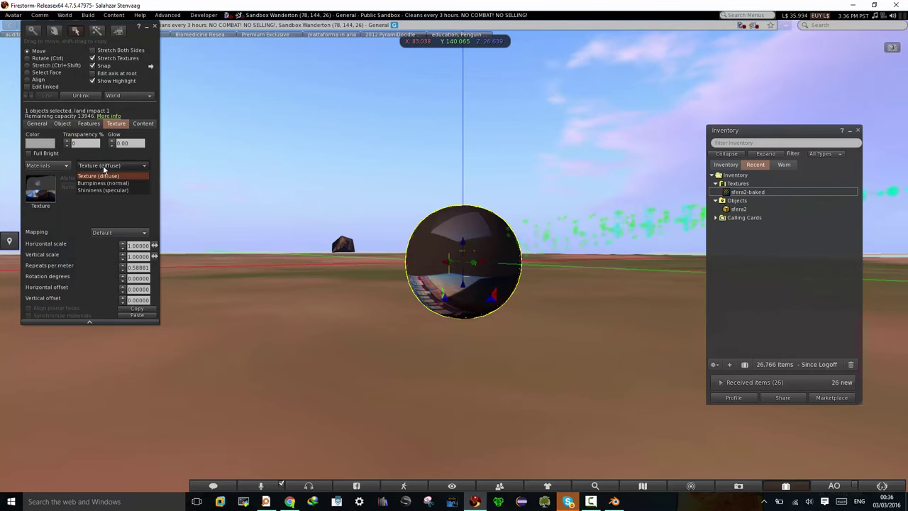
left_click(103, 190)
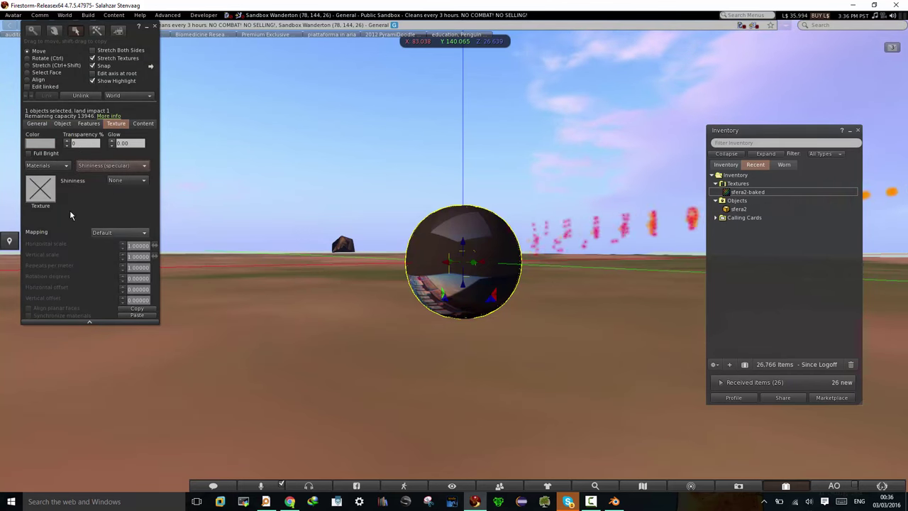
left_click(128, 181)
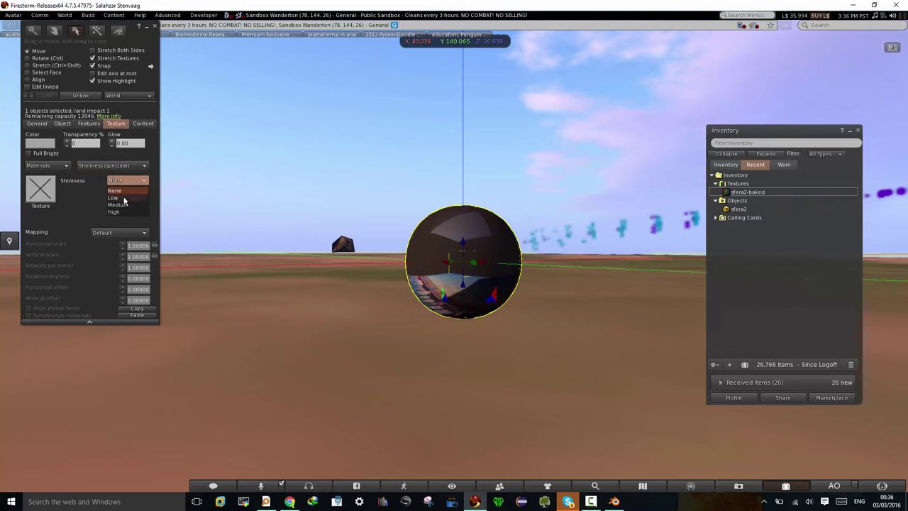
left_click(120, 198)
Deselect the sphere, orbit in to see its highlight, then switch to Blender
left_click(154, 27)
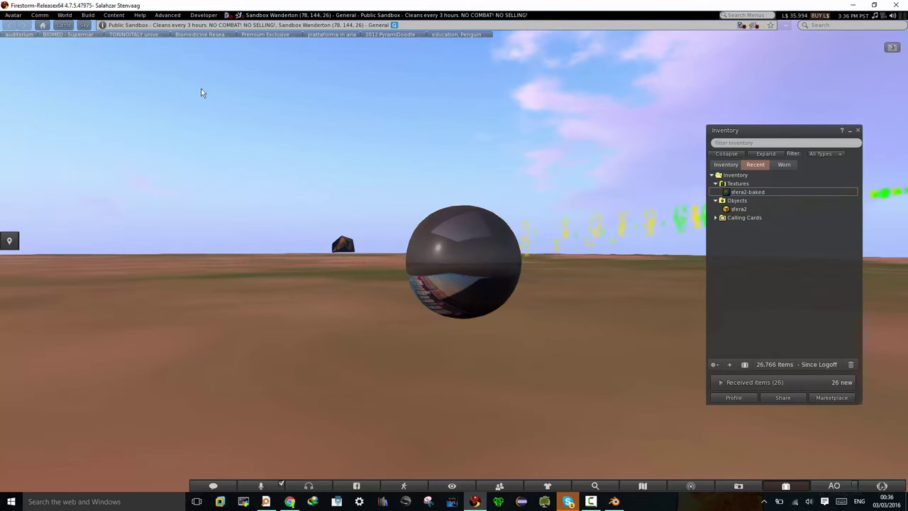
mouse_move(439, 317)
left_mouse_down("alt")
mouse_move(505, 130)
mouse_move(726, 93)
mouse_move(836, 100)
mouse_move(780, 99)
left_mouse_up("alt")
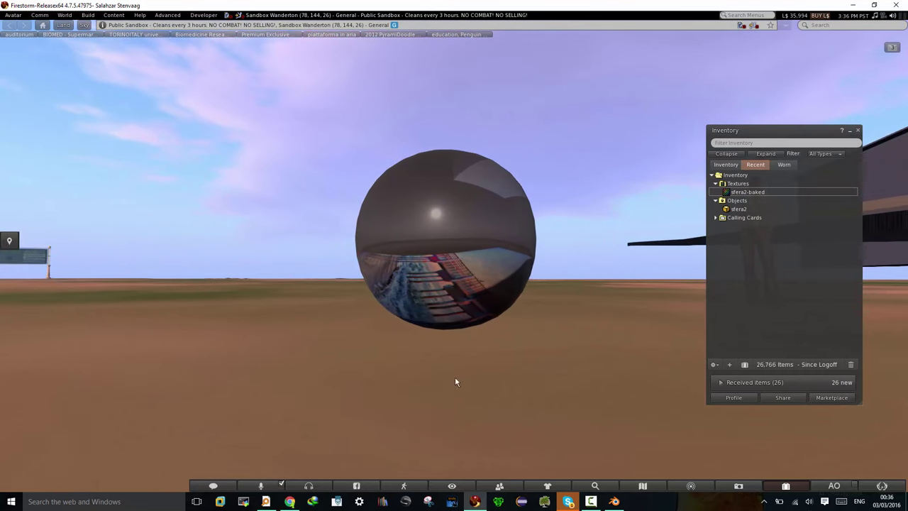
left_click(614, 500)
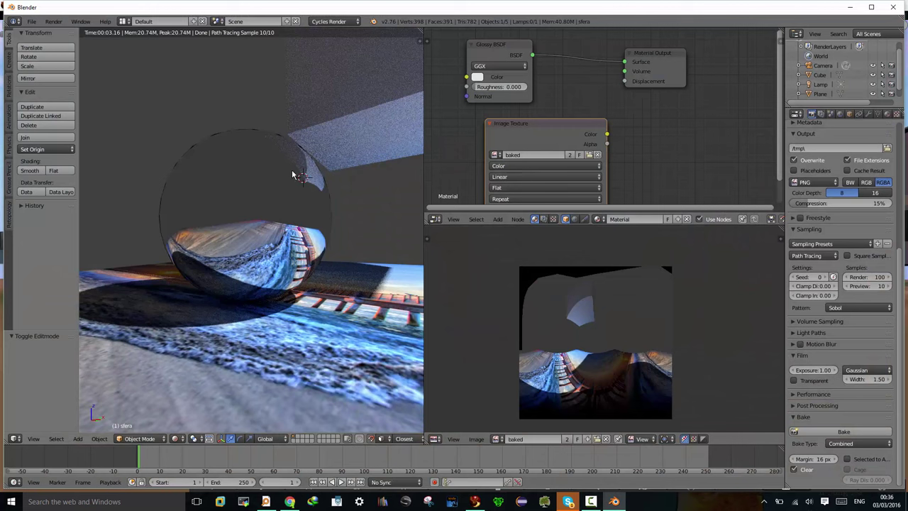
Move the Image Texture node aside and set Glossy BSDF roughness to 0.1
left_click_drag(551, 128, 575, 137)
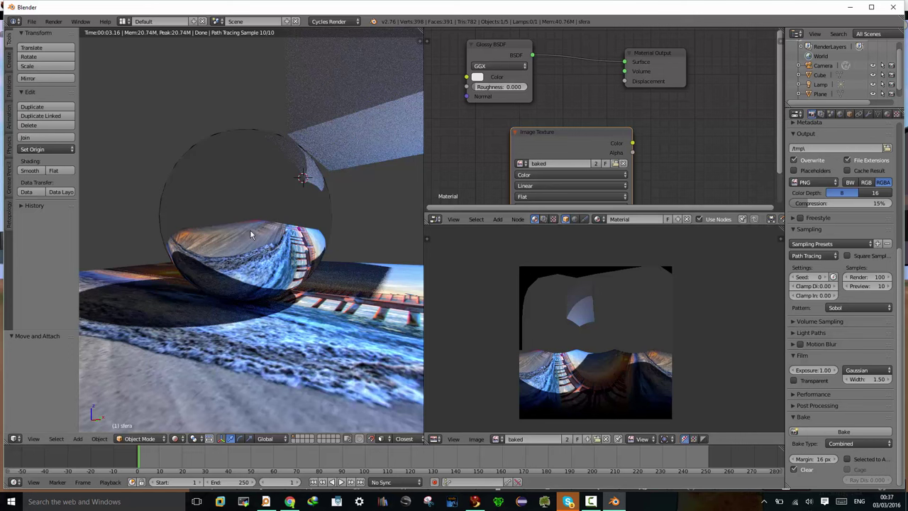
left_click(488, 89)
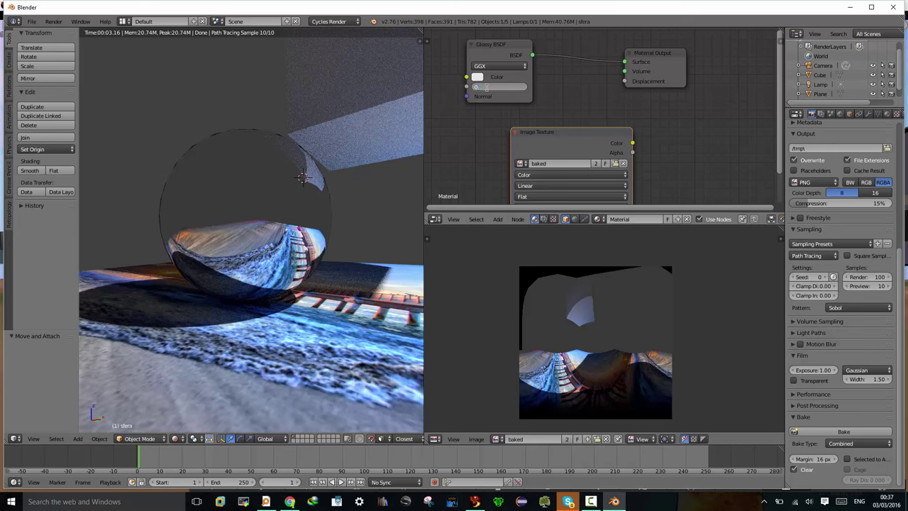
type("1")
key("Return")
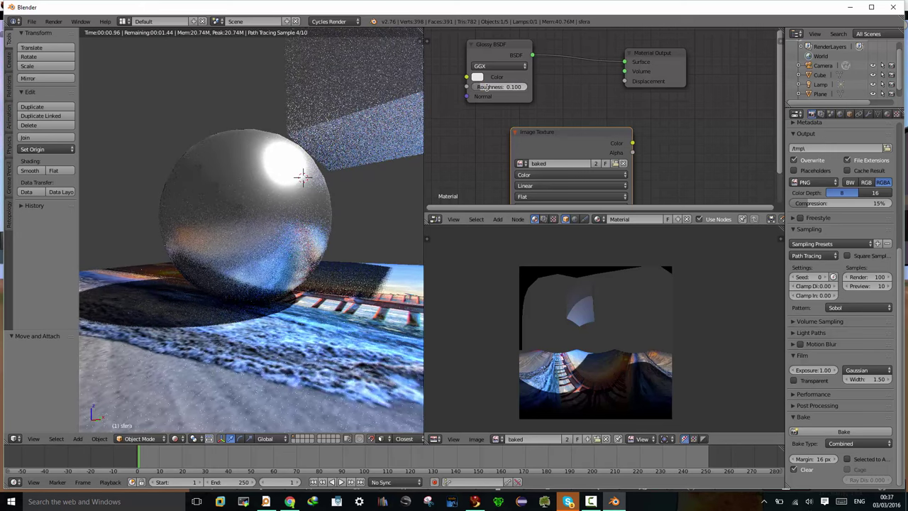
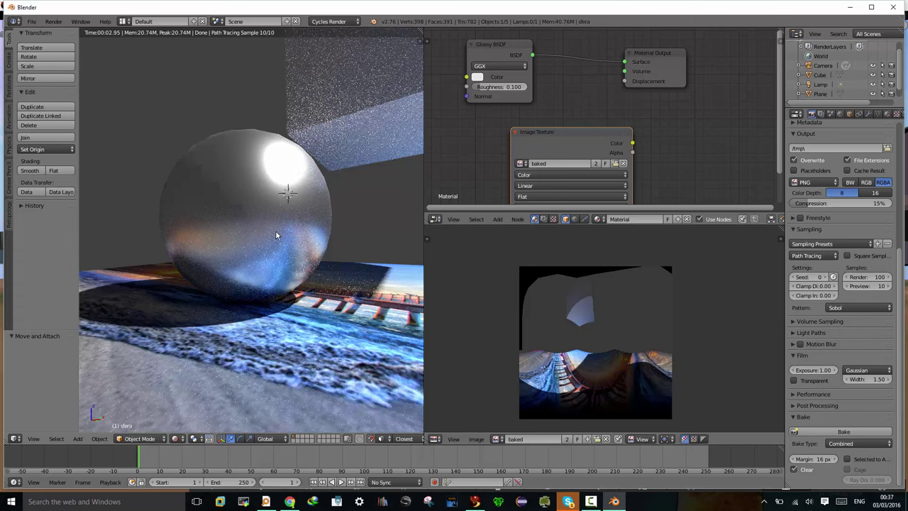
Spread the Image Texture, Glossy BSDF and Material Output nodes apart and bring up the Add menu
scroll(276, 233, "down", 3)
scroll(287, 219, "up", 3)
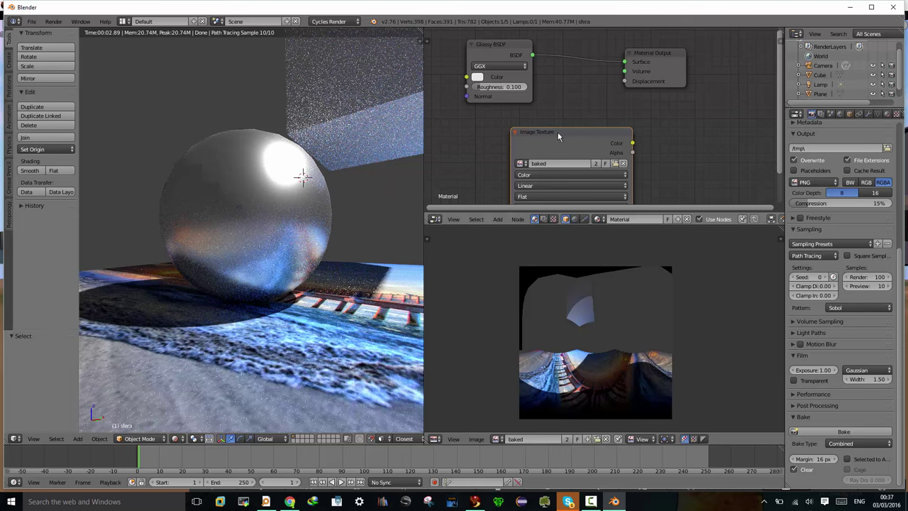
left_click_drag(551, 129, 537, 151)
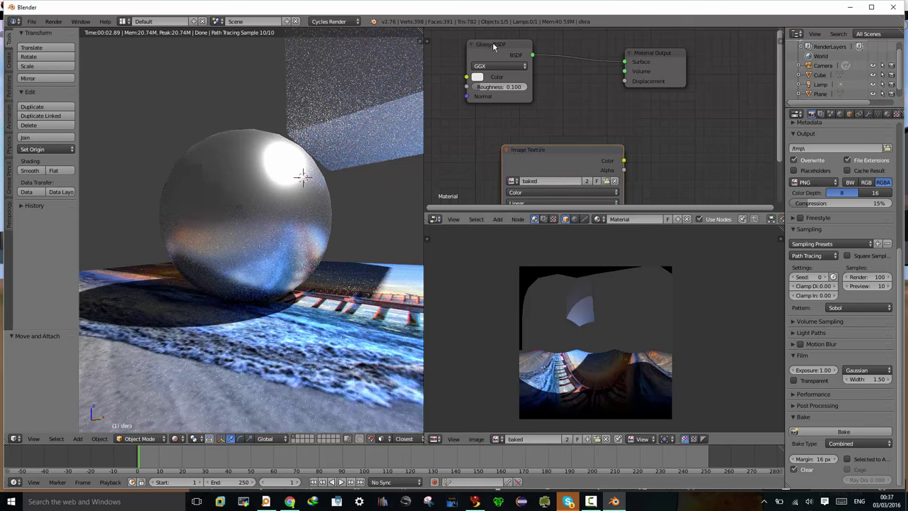
left_click_drag(492, 48, 474, 40)
left_click_drag(640, 57, 668, 64)
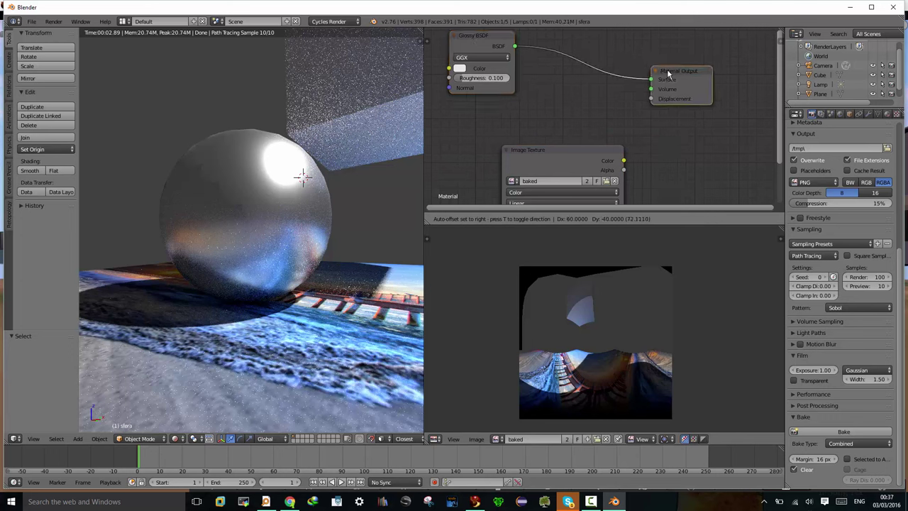
left_click_drag(560, 146, 684, 151)
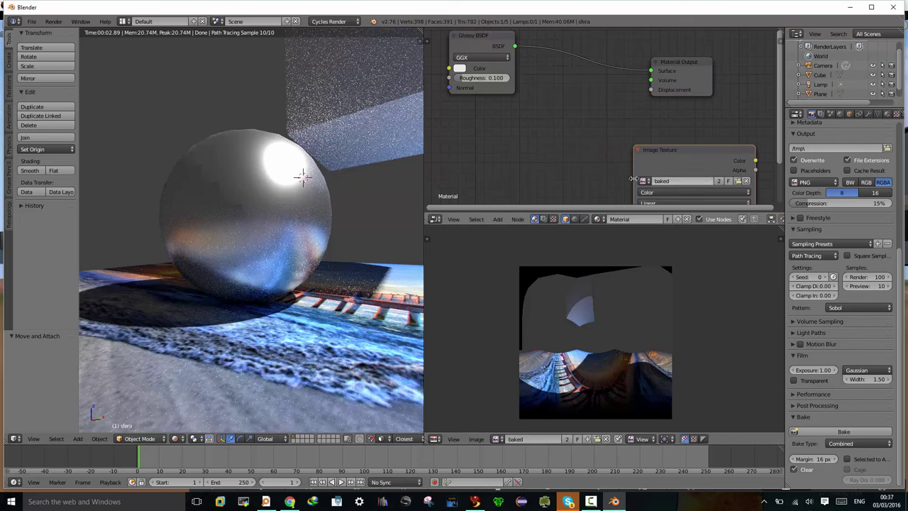
left_click(499, 219)
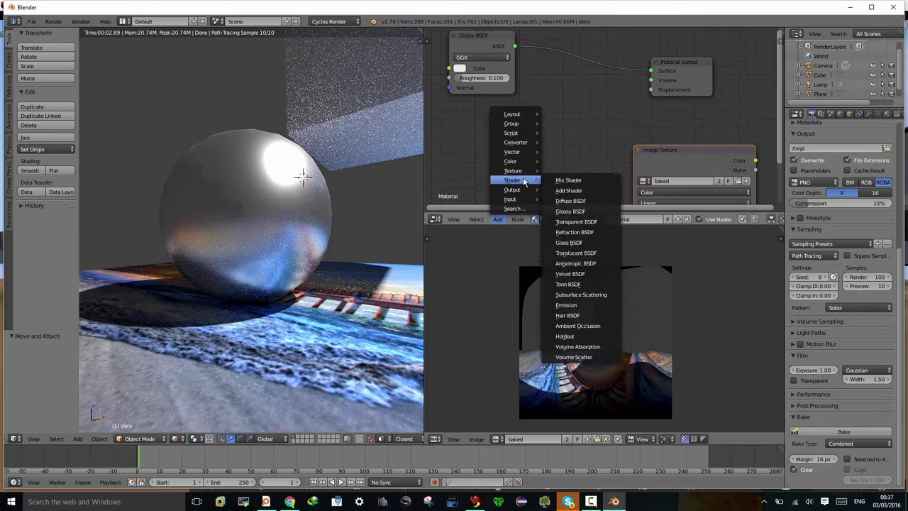
mouse_move(512, 181)
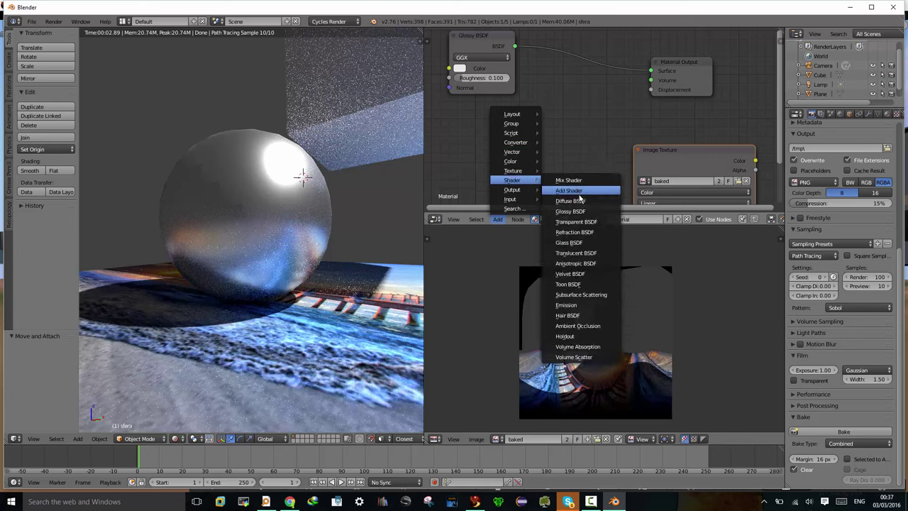
Add a Diffuse BSDF node and set its colour to orange
left_click(569, 201)
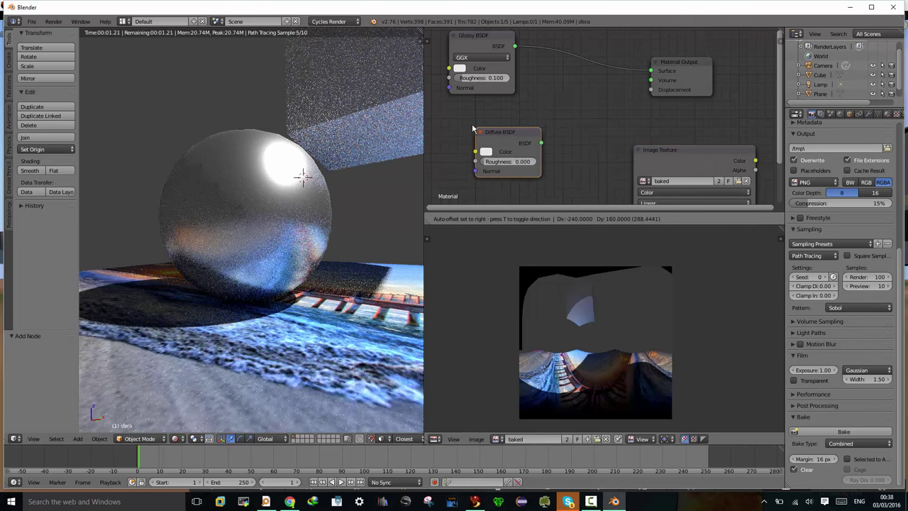
left_click(471, 129)
left_click(487, 153)
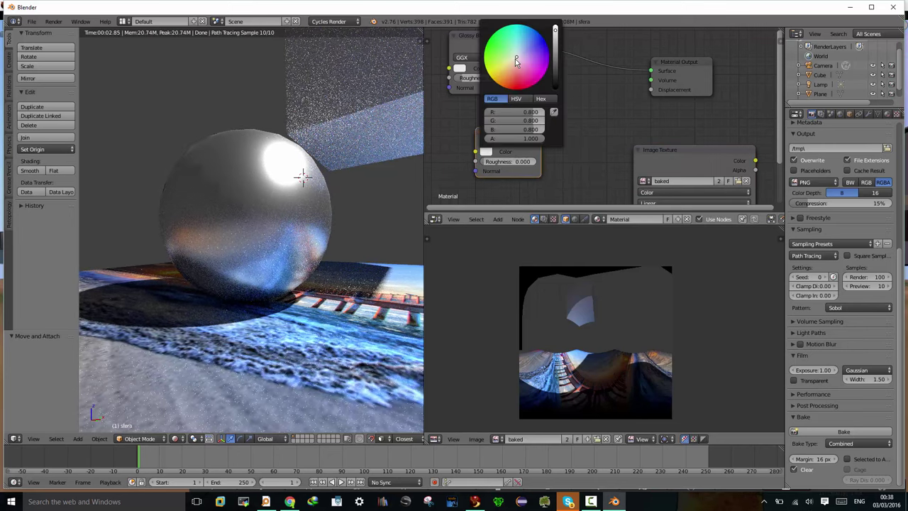
left_click_drag(516, 62, 501, 78)
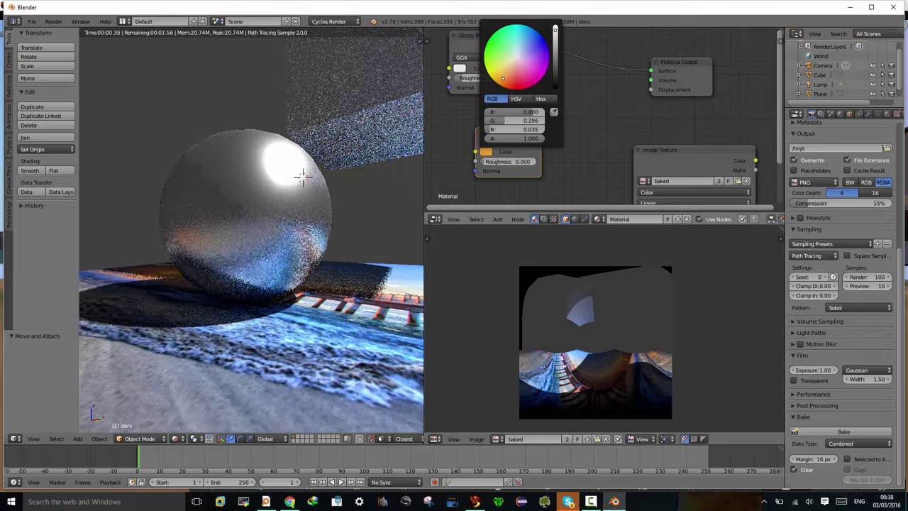
left_click_drag(501, 78, 506, 80)
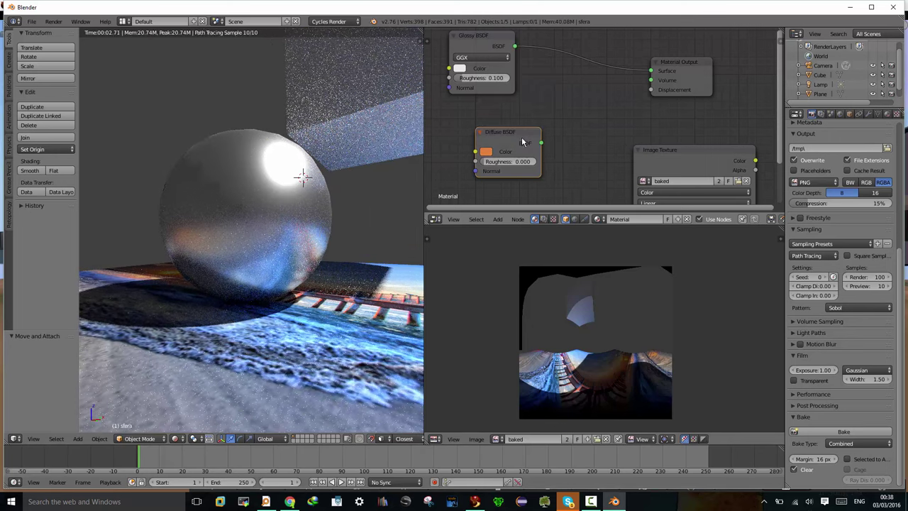
left_click_drag(523, 128, 515, 119)
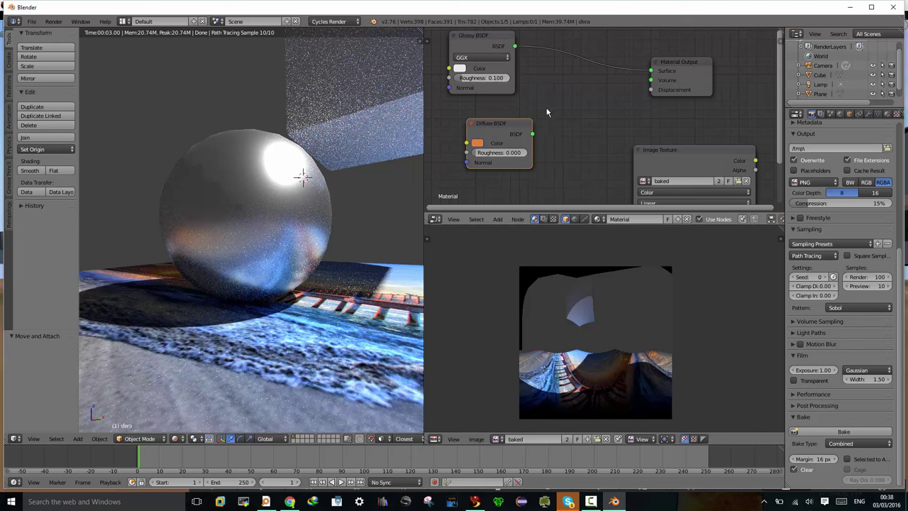
Insert a Mix Shader between Glossy BSDF and Material Output and feed the Diffuse into it
left_click(498, 219)
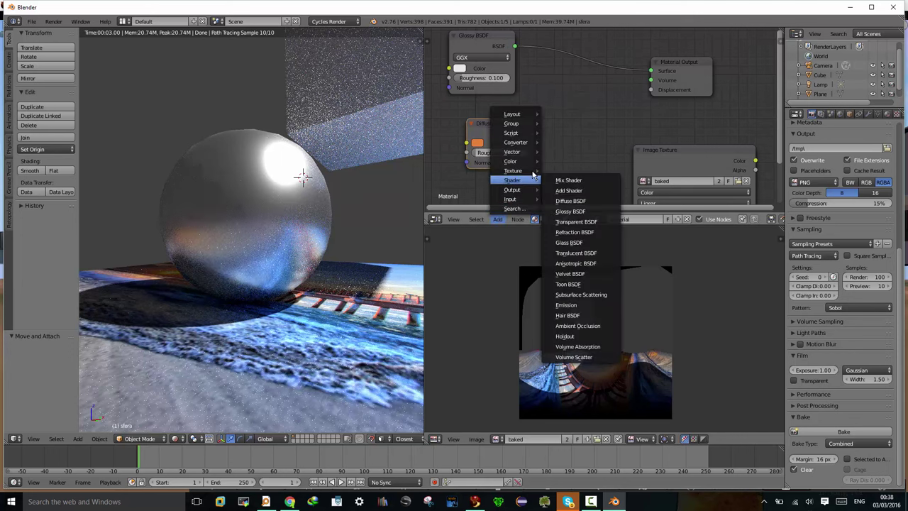
mouse_move(512, 180)
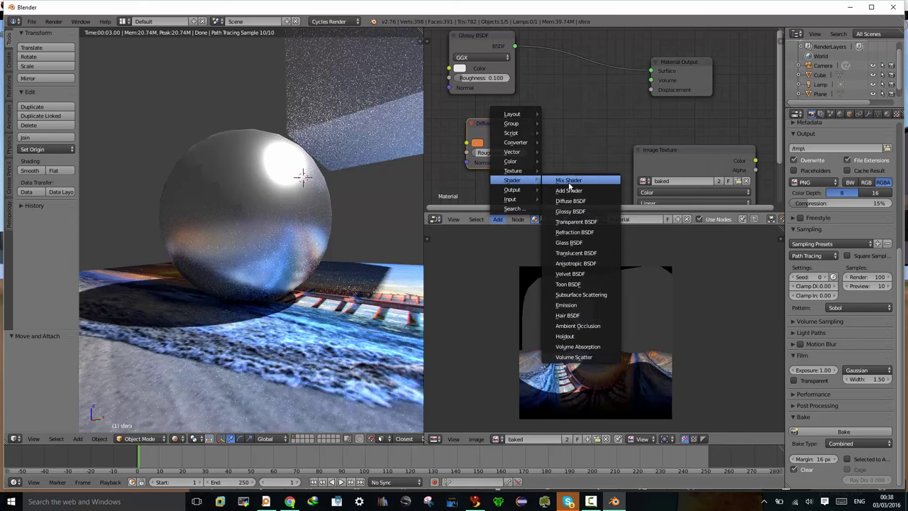
left_click(569, 186)
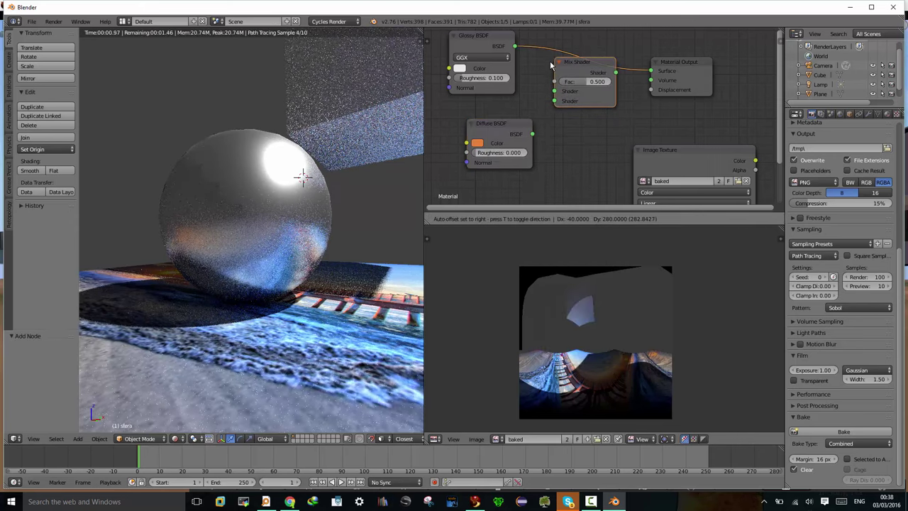
left_click(550, 63)
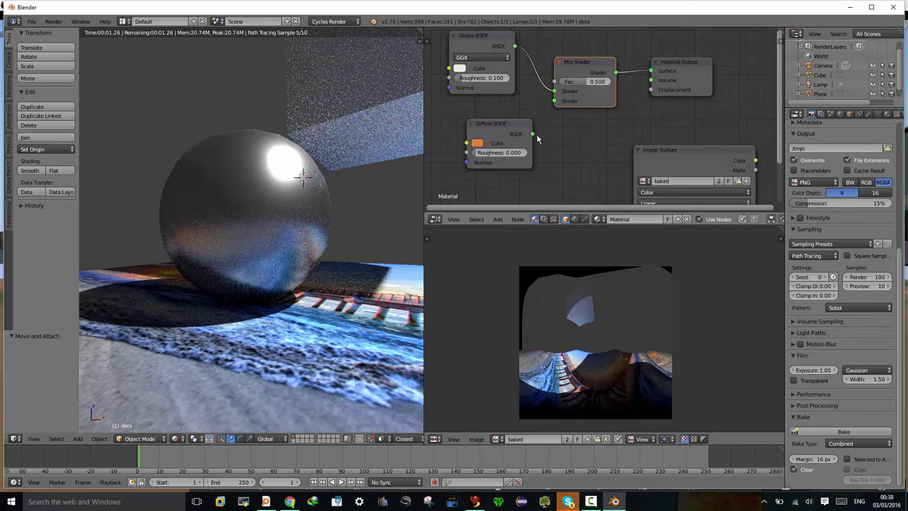
left_click_drag(532, 134, 553, 101)
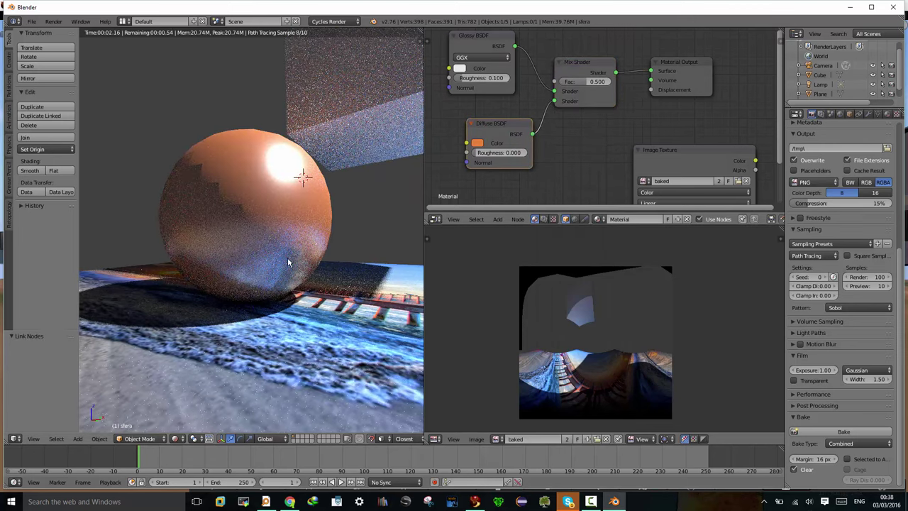
scroll(284, 241, "down", 3)
scroll(284, 241, "up", 1)
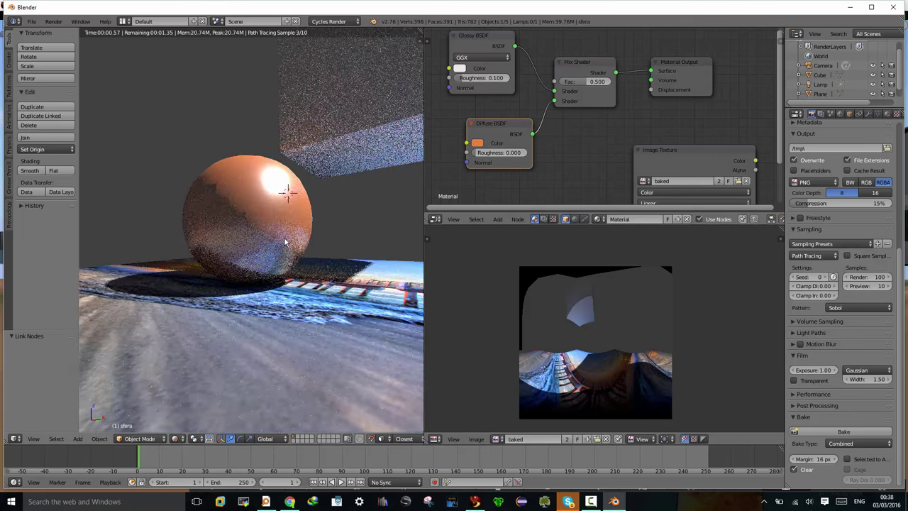
middle_click_drag(256, 223, 268, 215)
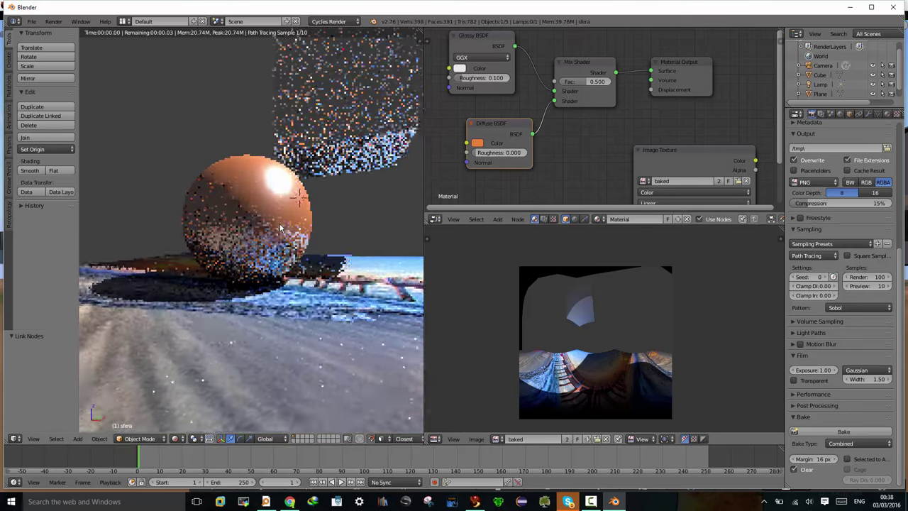
Delete the Cube so only the sphere remains on the beach plane
right_click(355, 102)
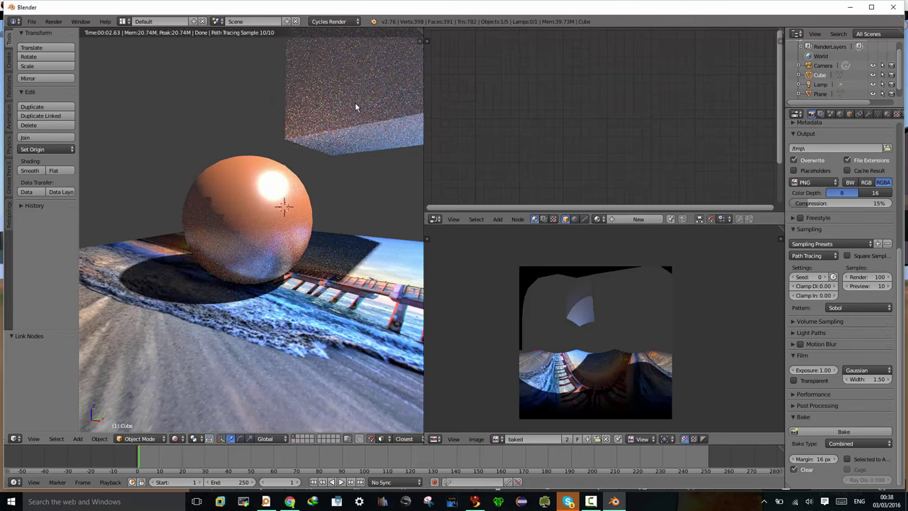
key("x")
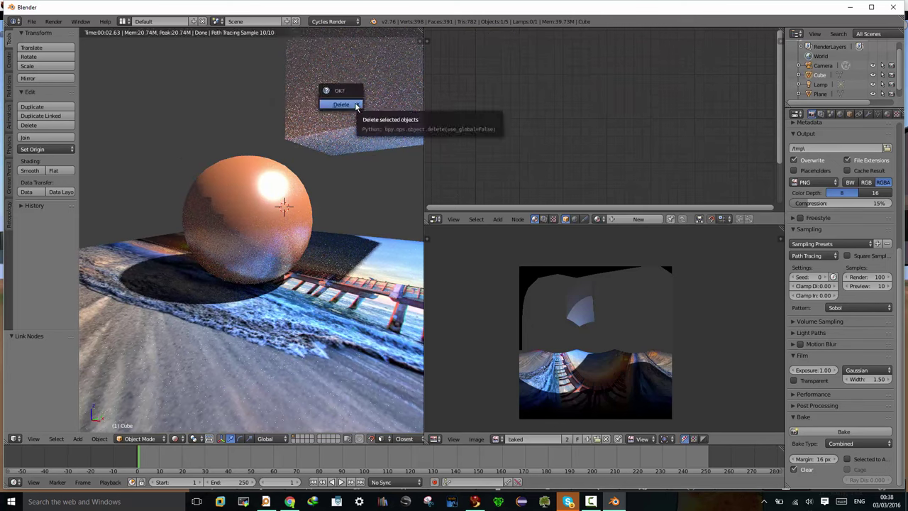
left_click(341, 104)
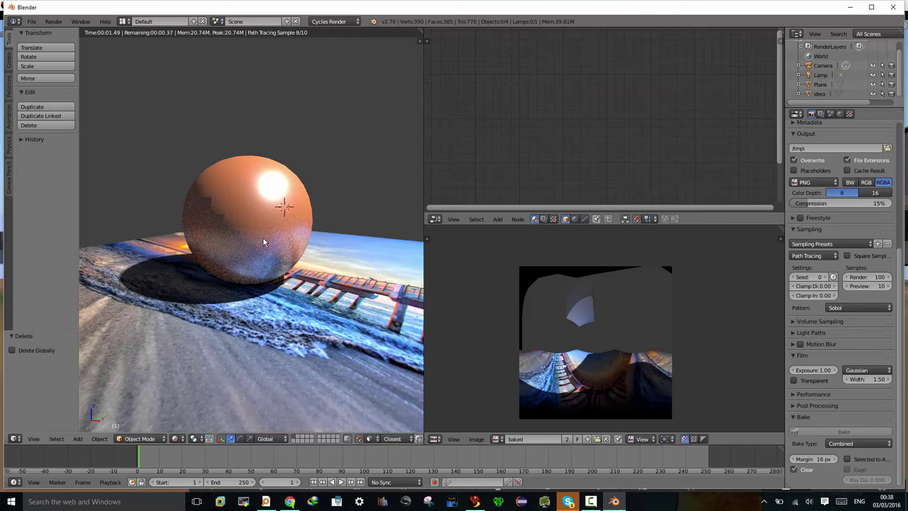
middle_click_drag(263, 241, 221, 255)
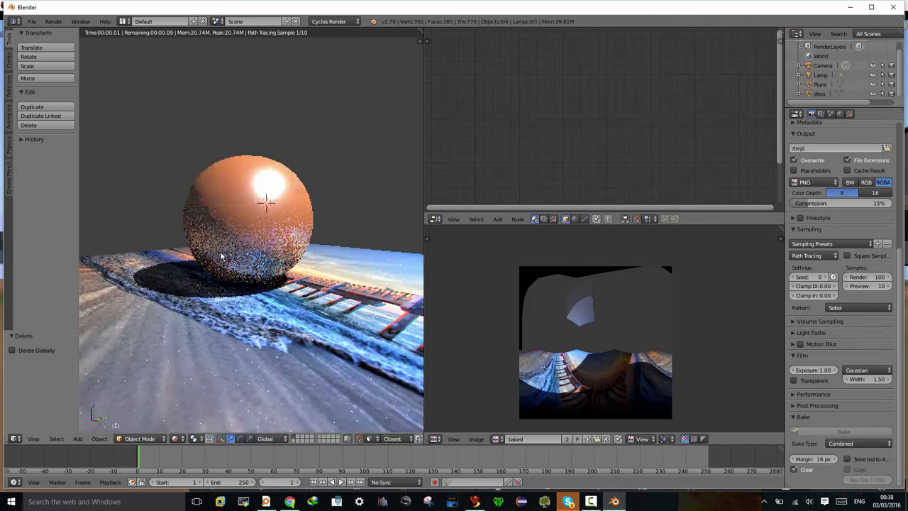
scroll(221, 256, "down", 2)
scroll(220, 258, "down", 2)
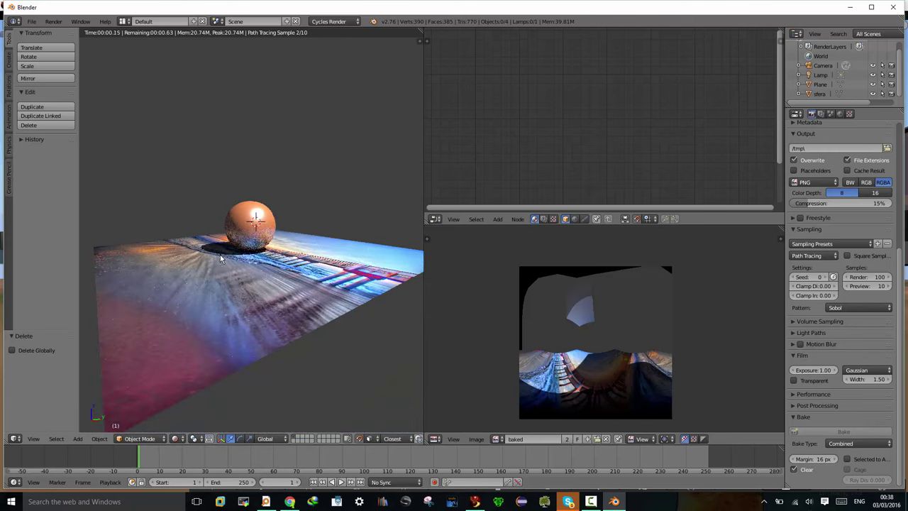
scroll(220, 258, "up", 1)
scroll(220, 258, "up", 2)
scroll(220, 258, "up", 2)
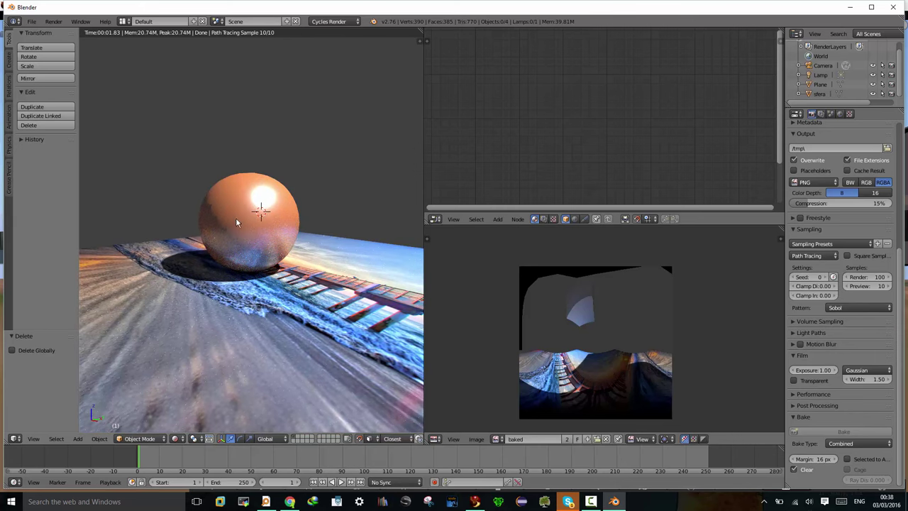
Reselect the sphere and move its 'baked' Image Texture node up-left beside the Mix Shader
mouse_move(249, 227)
middle_mouse_down()
mouse_move(260, 205)
mouse_move(211, 266)
middle_mouse_up()
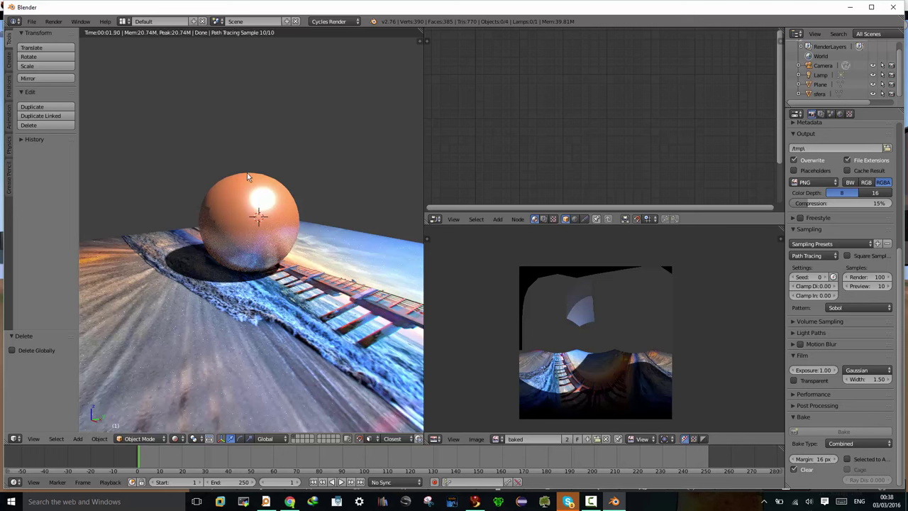
right_click(248, 209)
left_click_drag(666, 151, 606, 133)
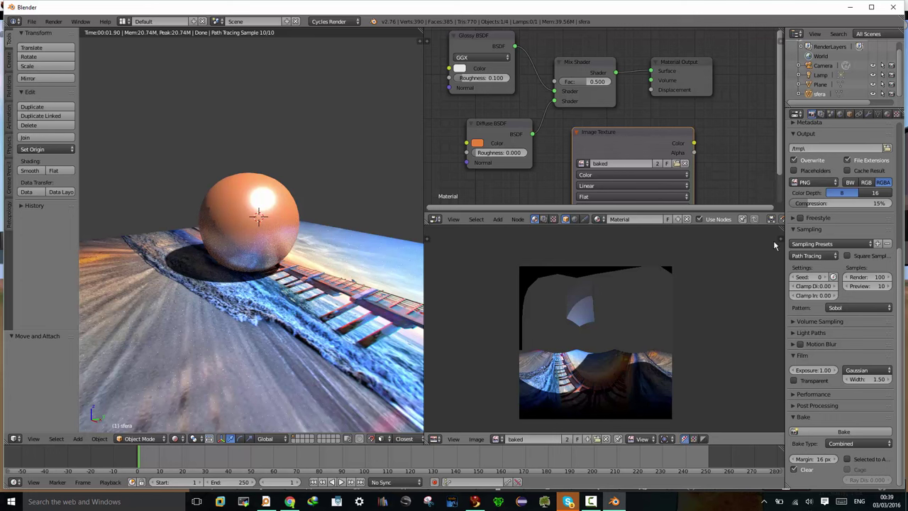
Set Render samples to 50, keeping Preview at 10, and bake the Combined texture
left_click(872, 277)
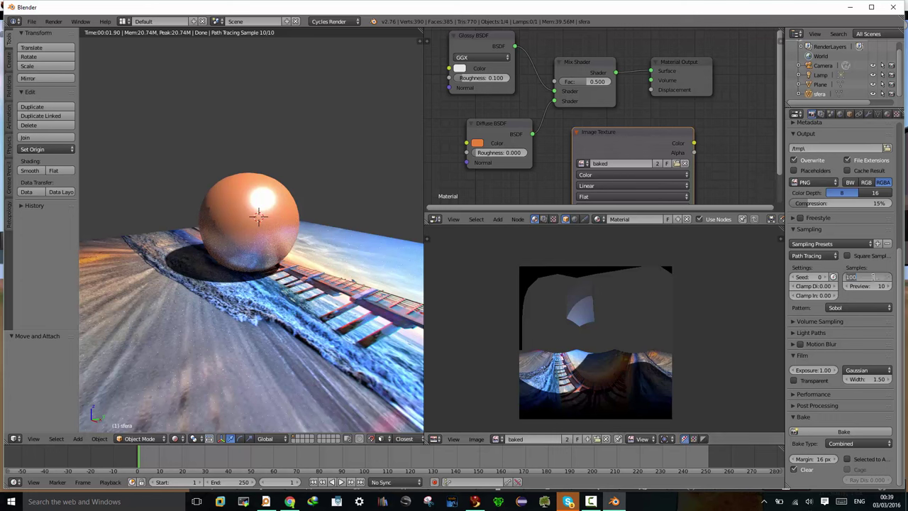
type("5")
type("0")
key("Tab")
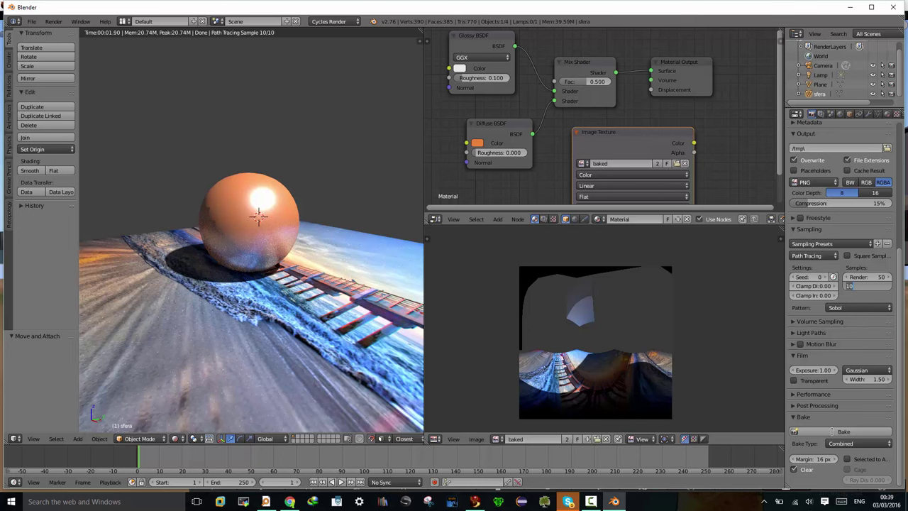
left_click(836, 430)
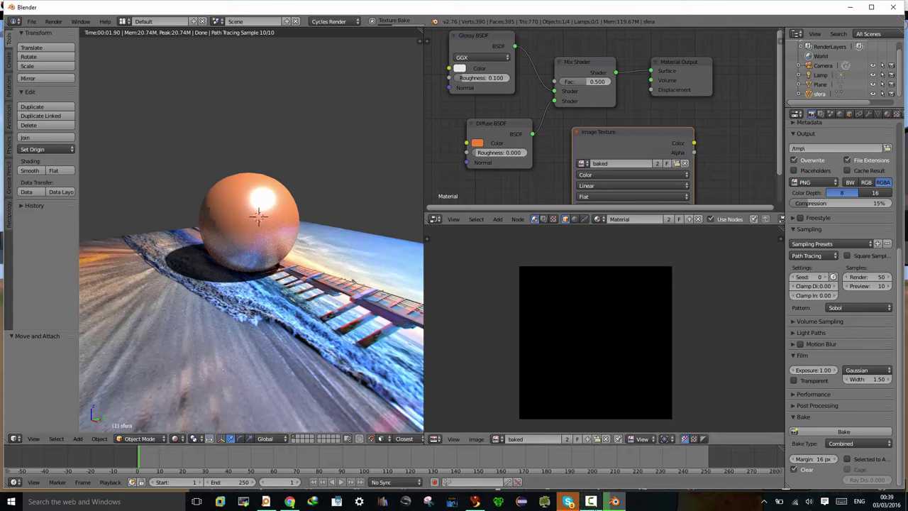
In Firestorm, pull the camera back to view the sphere wearing its sfera2-baked texture
left_click(475, 500)
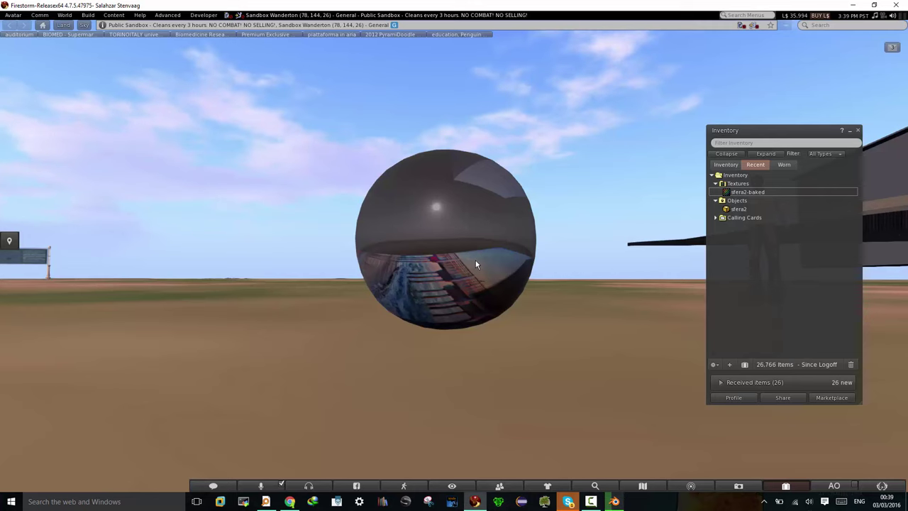
scroll(474, 266, "down", 3)
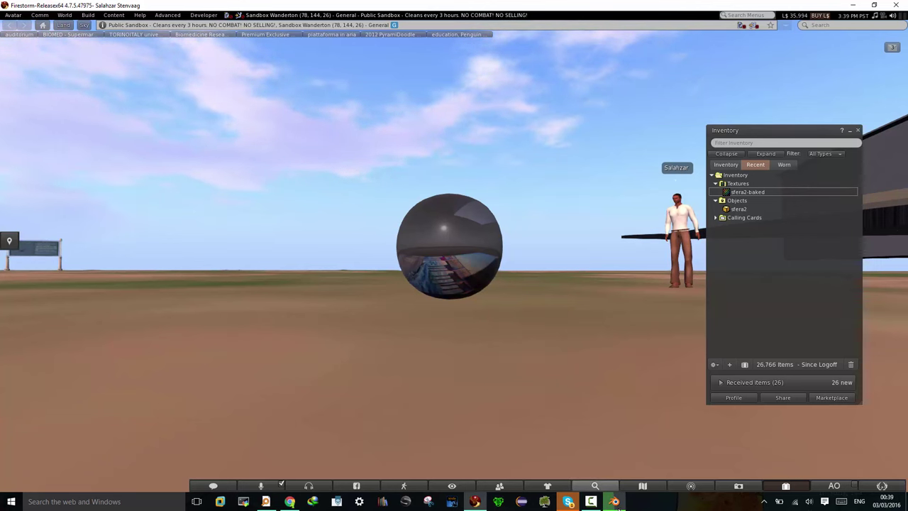
mouse_move(614, 501)
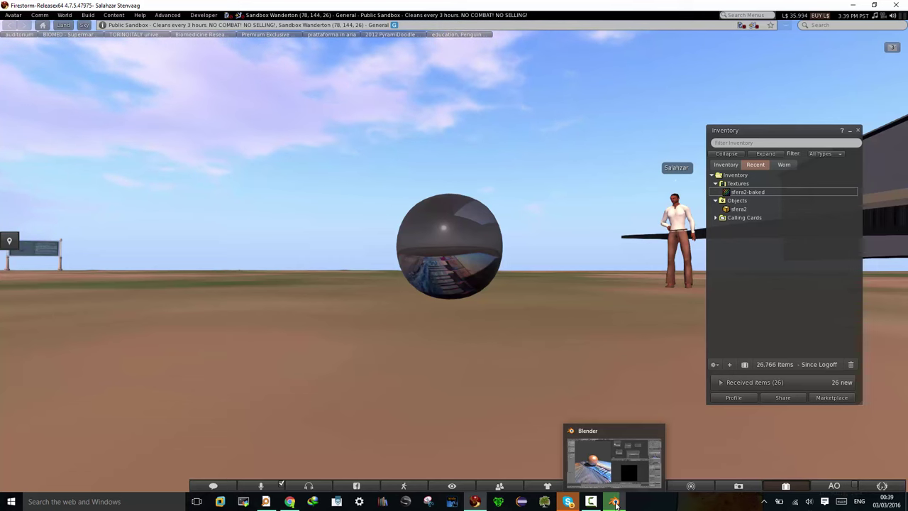
Back in Blender, toggle Edit Mode to compare the sphere's UV layout with the orange bake
left_click(614, 502)
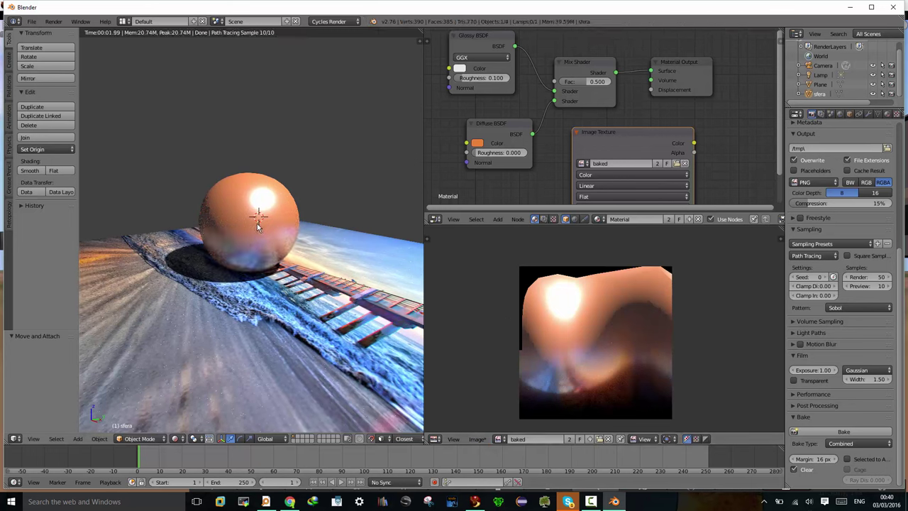
key("Tab")
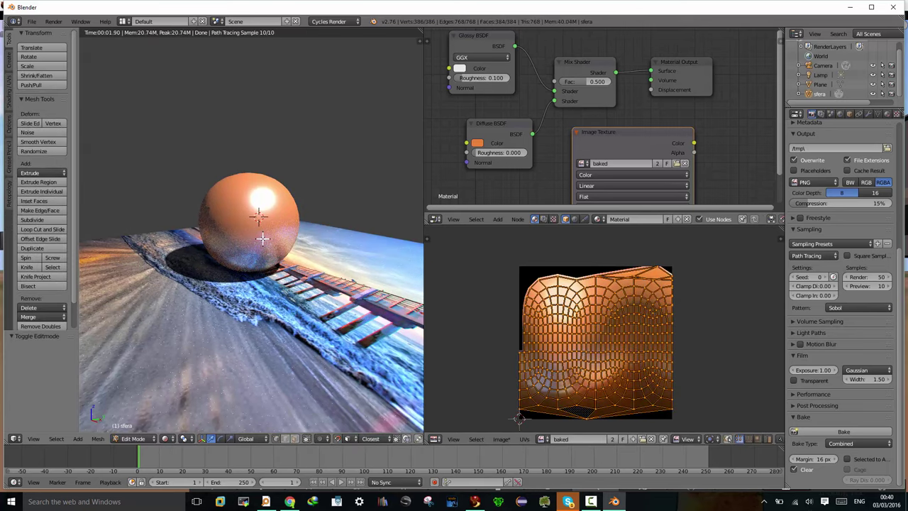
key("Tab")
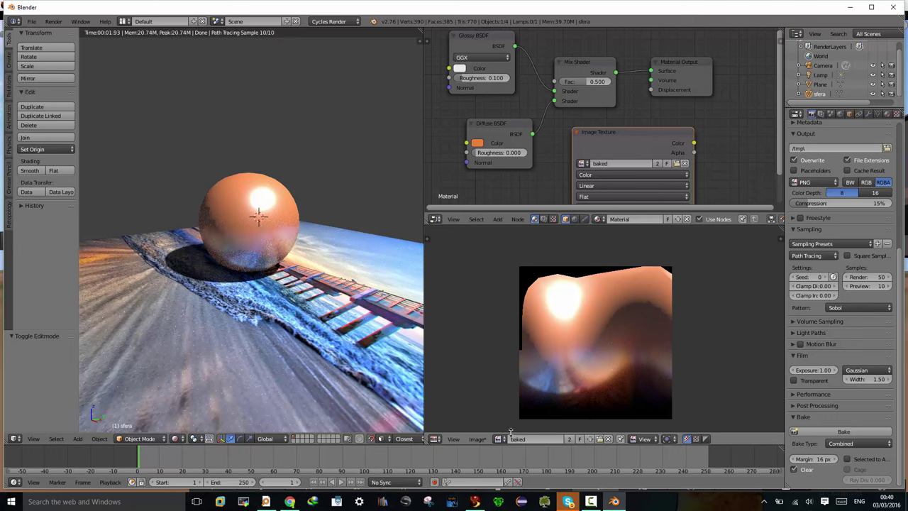
Save the baked image to the Desktop as sfera2-baked-versione2.png
left_click(478, 439)
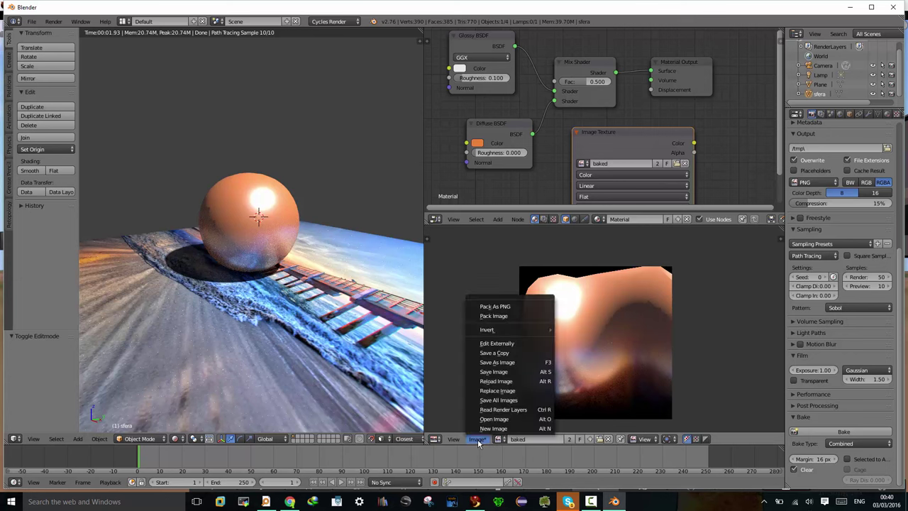
left_click(495, 363)
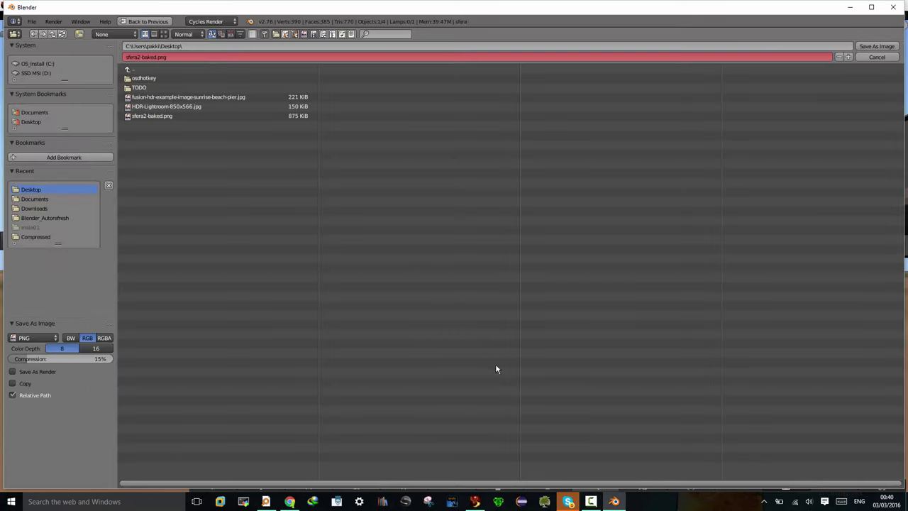
left_click(155, 57)
key("ctrl+a")
key("Return")
key("Return")
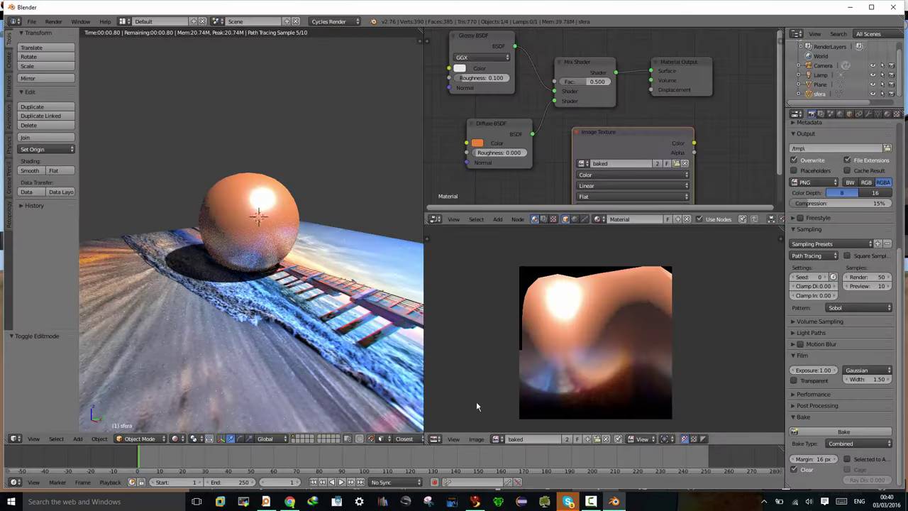
left_click(474, 502)
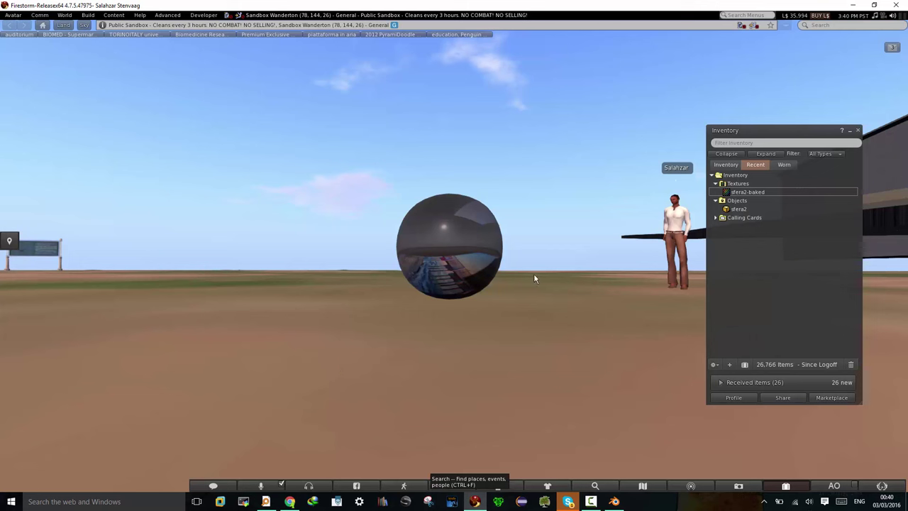
Upload sfera2-baked-versione2.png as a texture via Build > Upload > Image for L$10
left_click(88, 15)
mouse_move(95, 136)
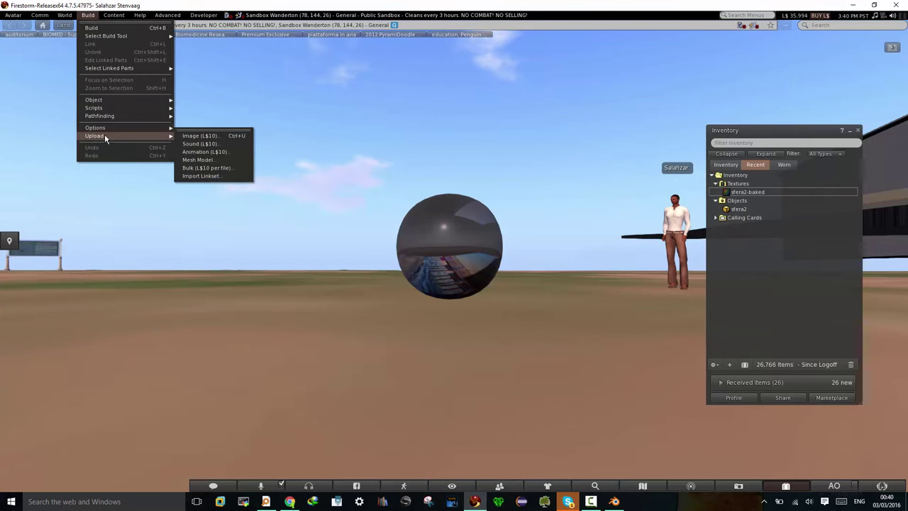
left_click(212, 136)
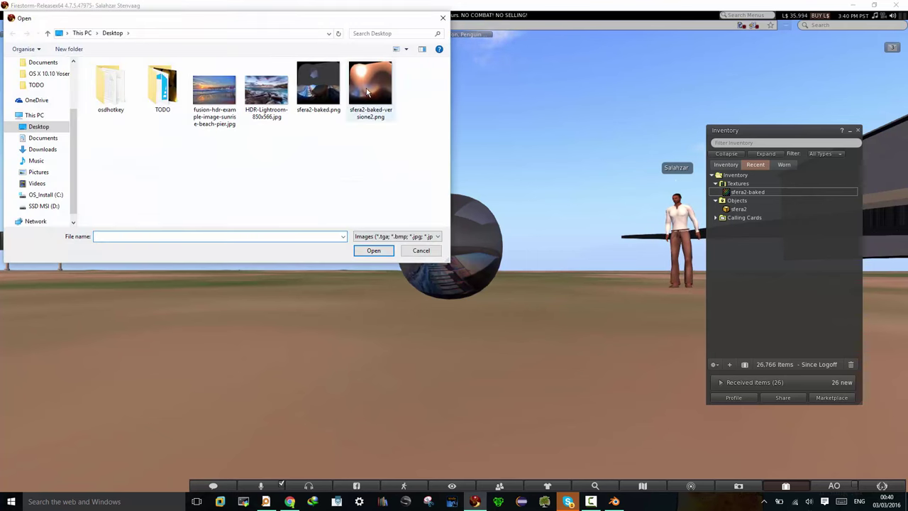
left_click(366, 85)
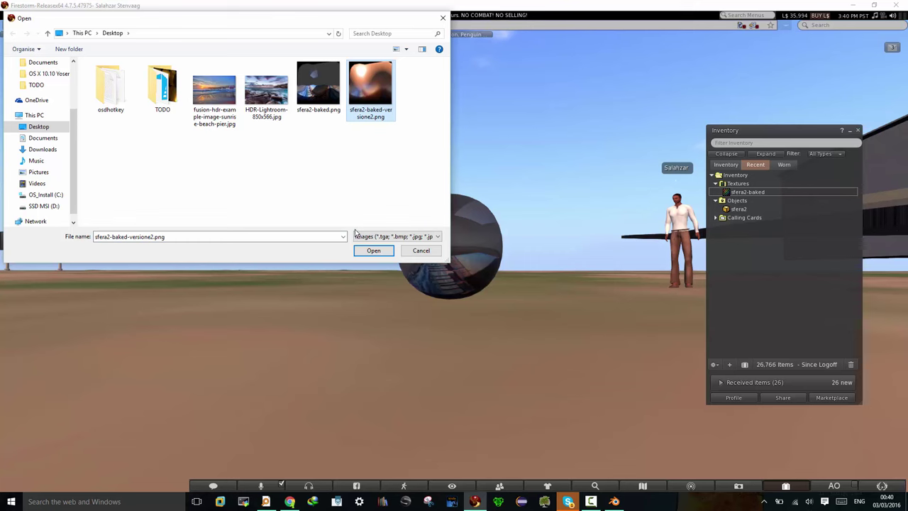
left_click(372, 251)
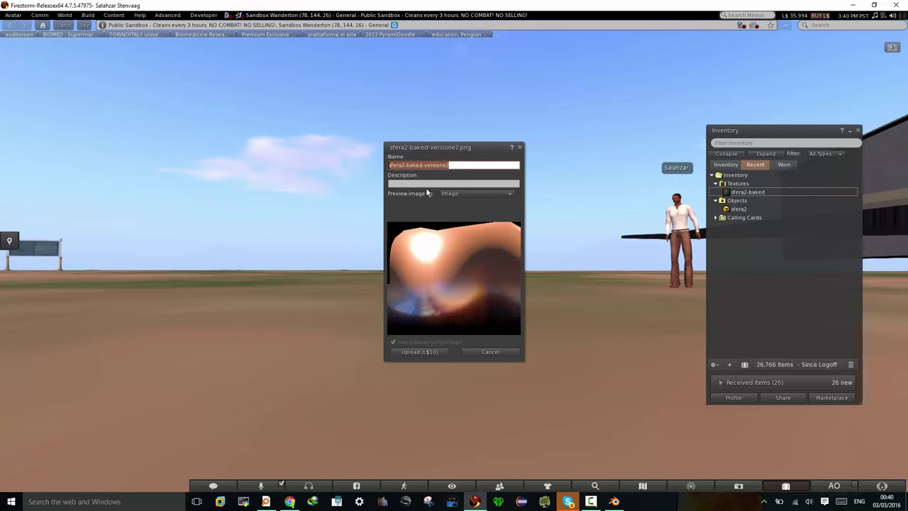
left_click(421, 351)
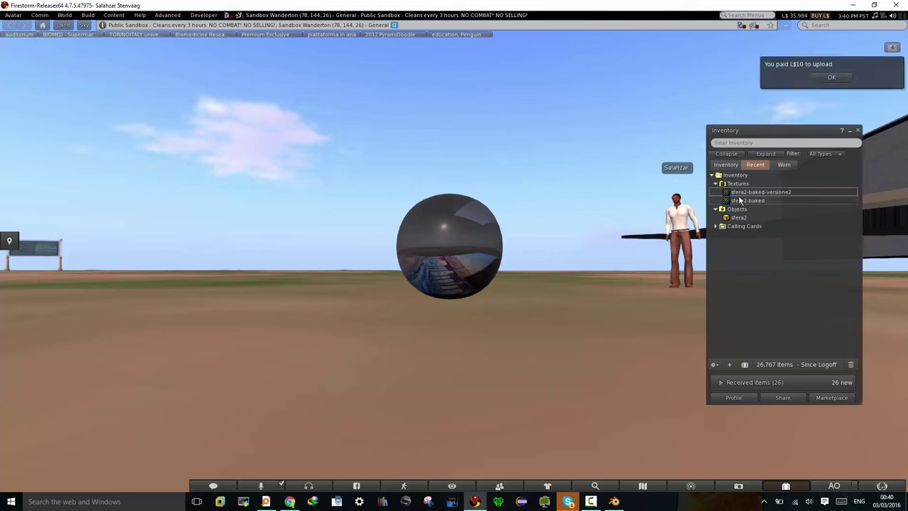
Drop sfera2-baked-versione2 onto the in-world sphere and orbit around its shiny orange surface
left_click_drag(753, 193, 458, 249)
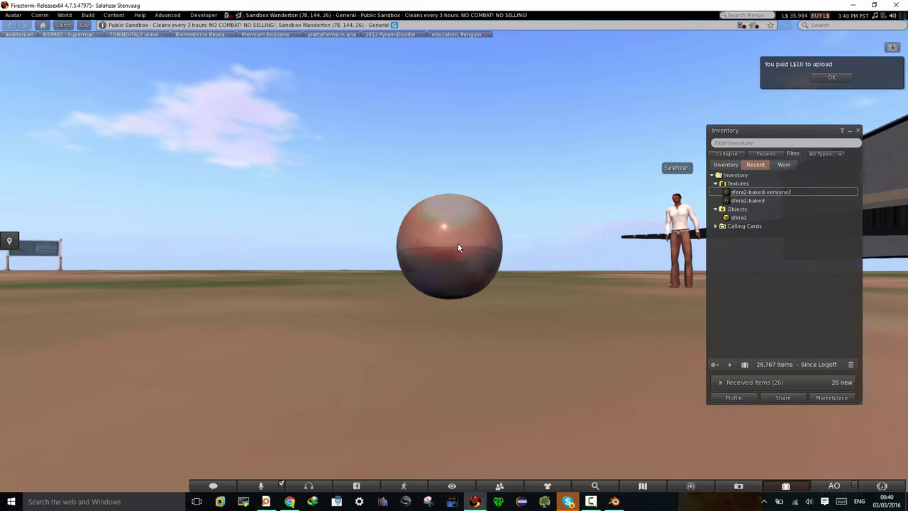
mouse_move(474, 249)
left_mouse_down("alt")
mouse_move(454, 234)
mouse_move(454, 213)
left_mouse_up("alt")
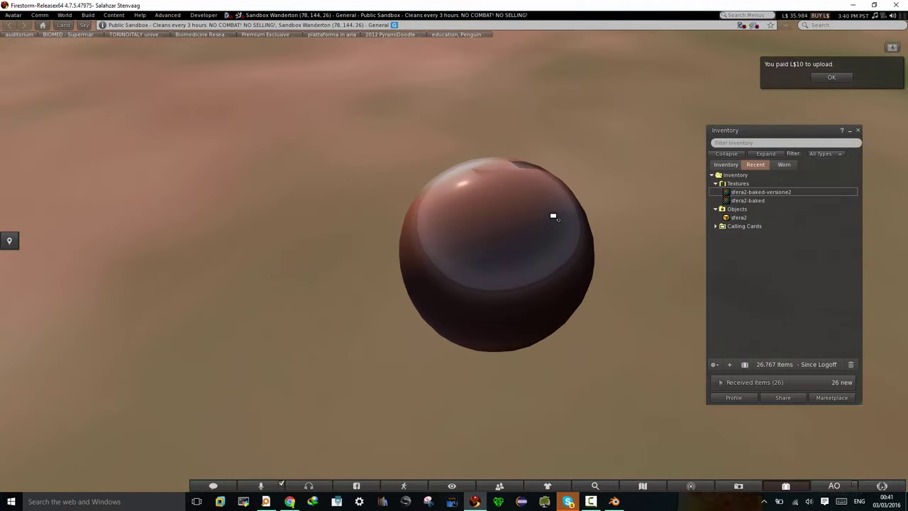
mouse_move(454, 213)
left_mouse_down("alt")
mouse_move(454, 255)
mouse_move(482, 312)
mouse_move(482, 369)
left_mouse_up("alt")
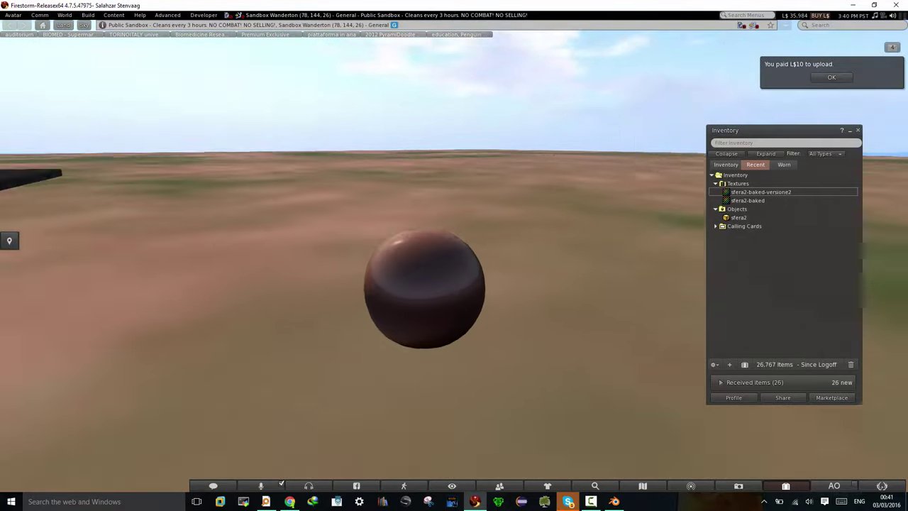
mouse_move(482, 368)
left_mouse_down("alt")
mouse_move(483, 312)
mouse_move(497, 369)
mouse_move(455, 253)
mouse_move(426, 227)
mouse_move(354, 242)
left_mouse_up("alt")
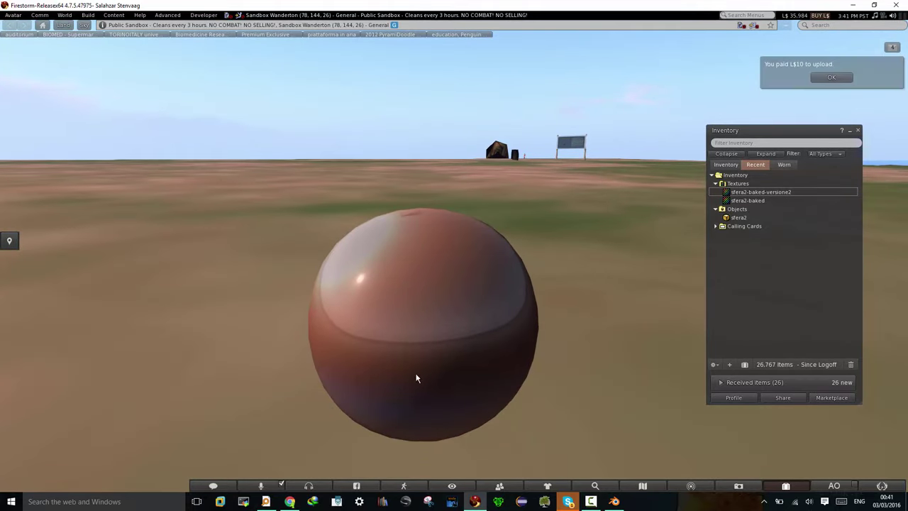
In Edit Mode, reset the sphere's UVs, apply Smart UV Project, then return to Object Mode
left_click(614, 502)
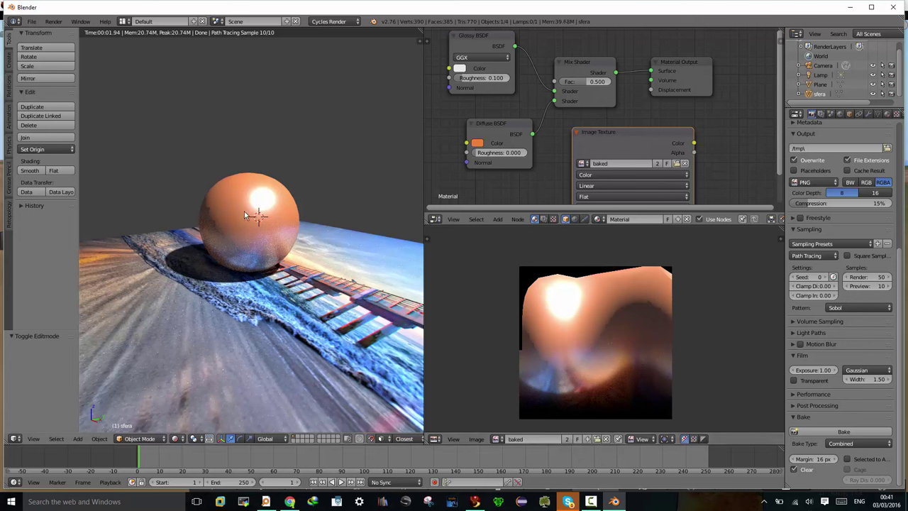
key("Tab")
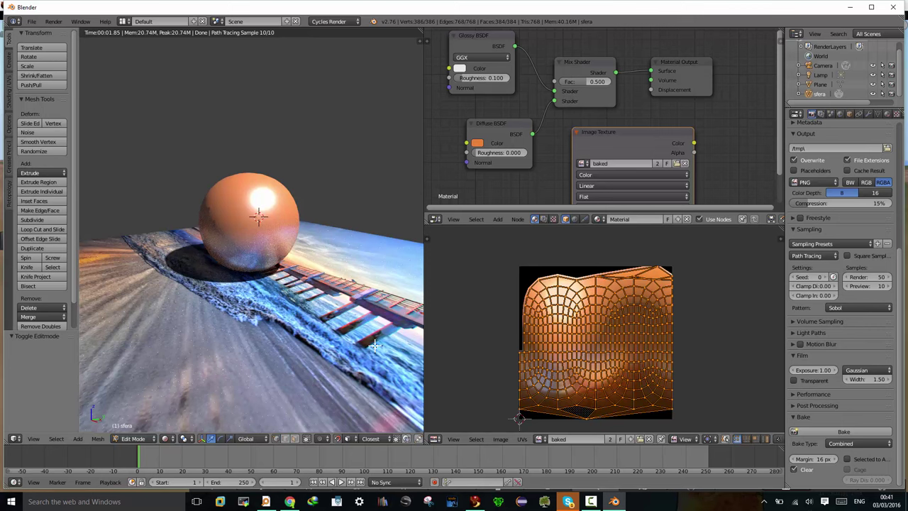
key("u")
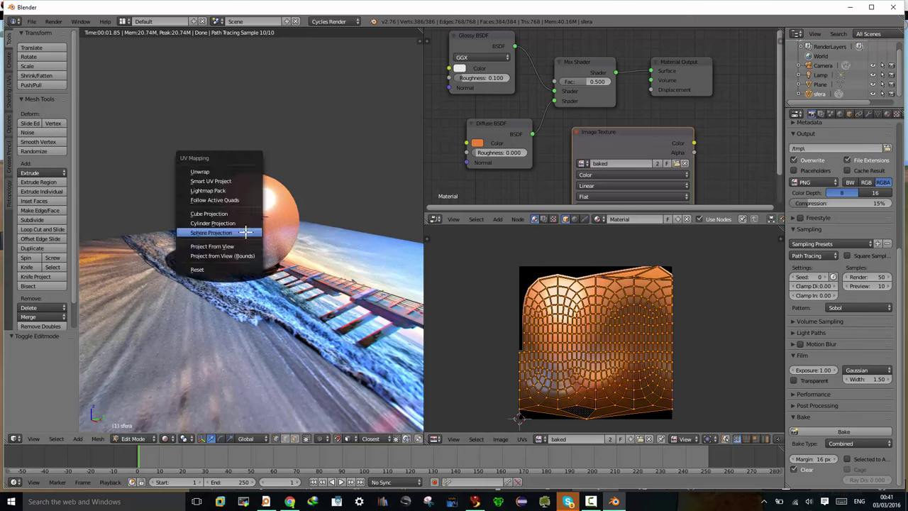
left_click(203, 269)
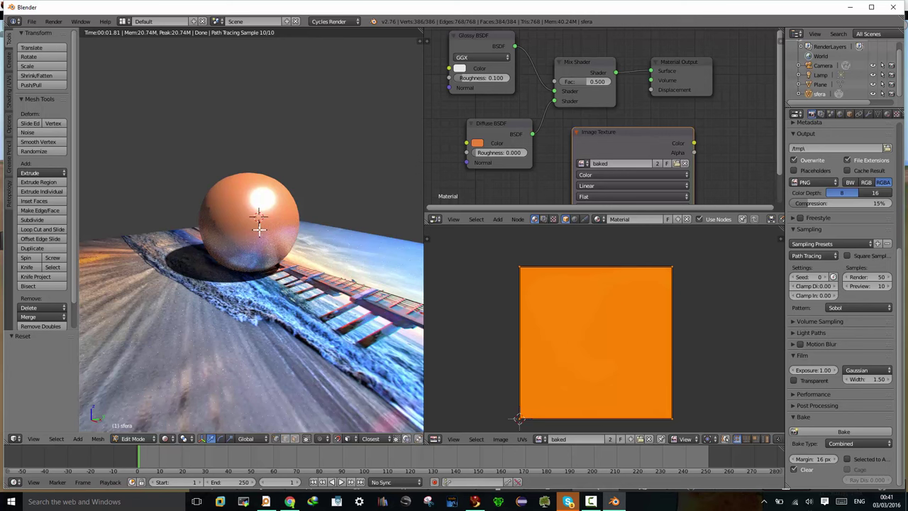
key("u")
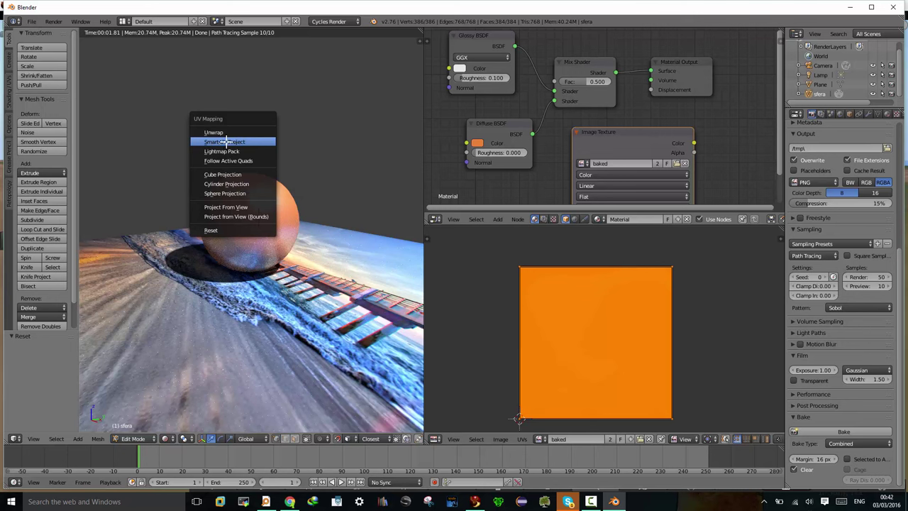
left_click(225, 140)
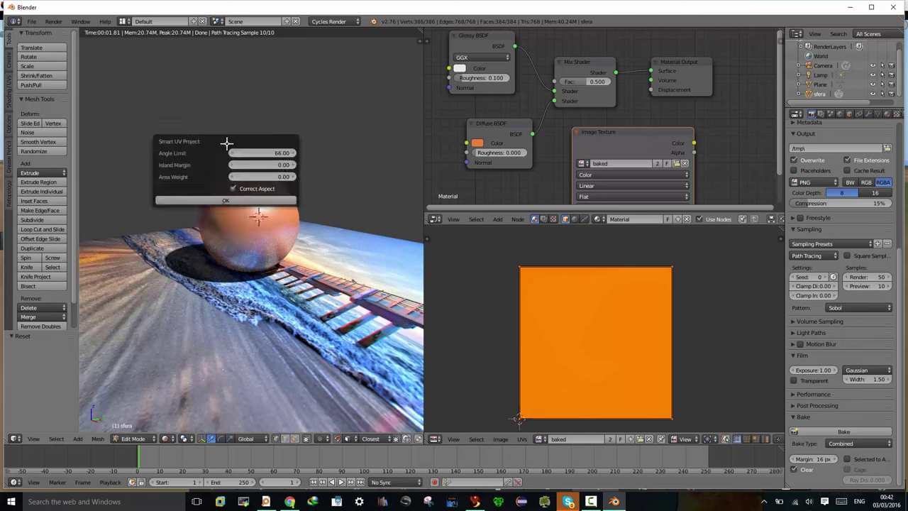
left_click(224, 201)
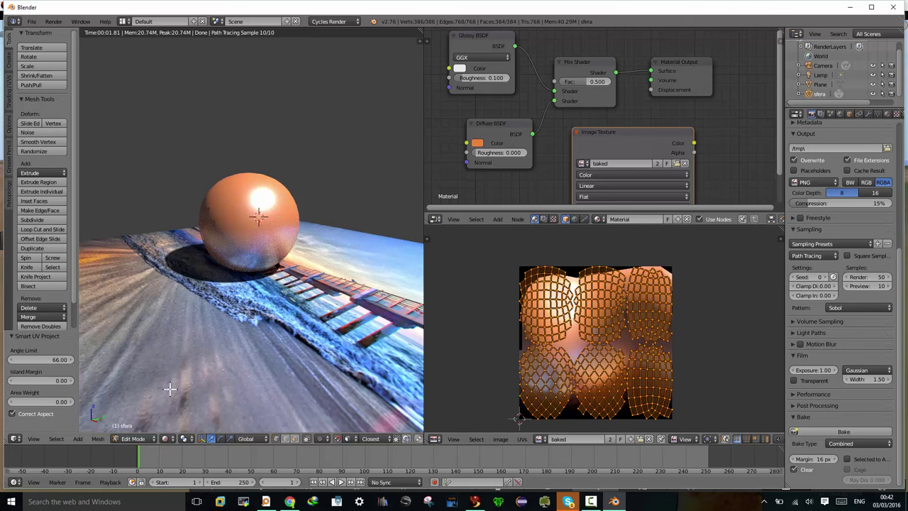
left_click(142, 438)
left_click(134, 428)
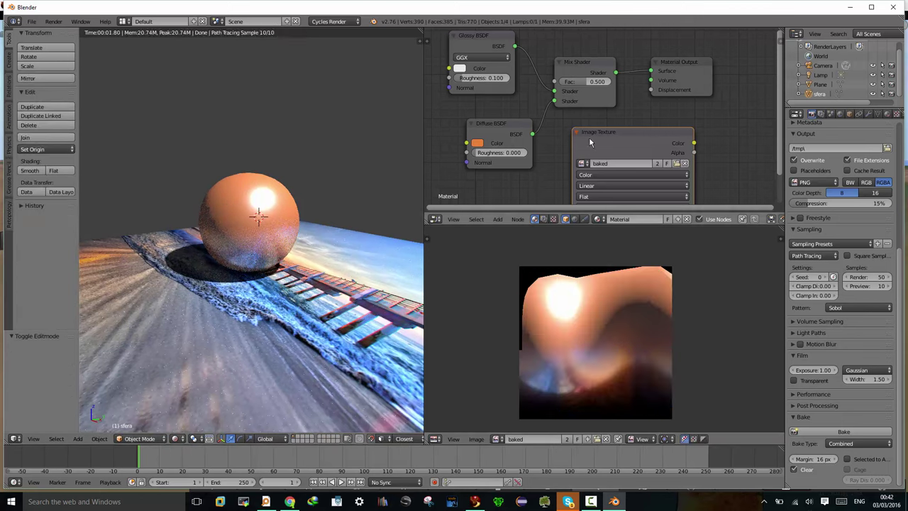
Bake the Combined pass again into the 'baked' image using the new Smart UV layout
left_click(844, 432)
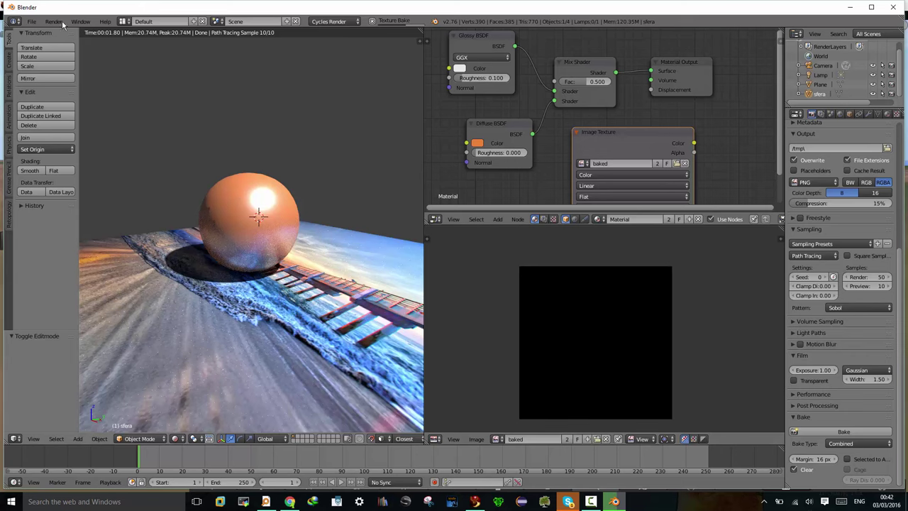
Export the sphere as a COLLADA (.dae) file to the Desktop named sfera2-secondUVmap
left_click(31, 21)
mouse_move(45, 201)
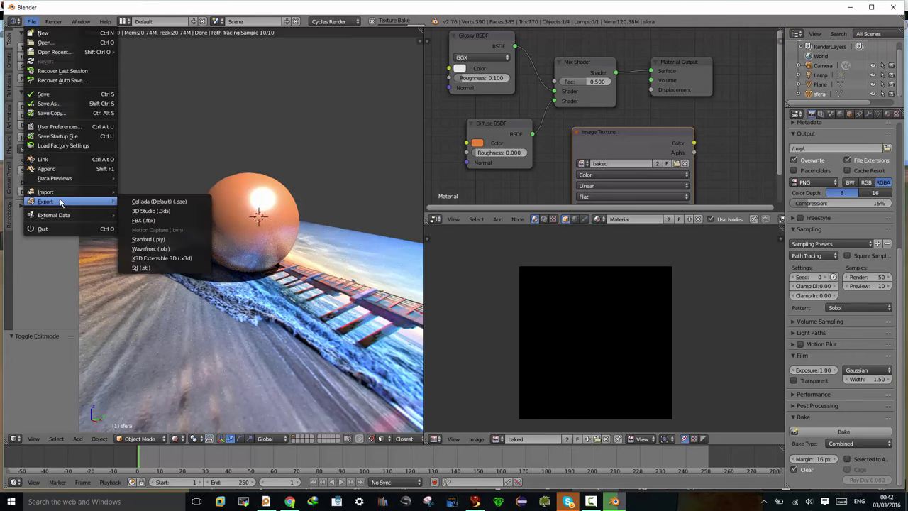
left_click(152, 203)
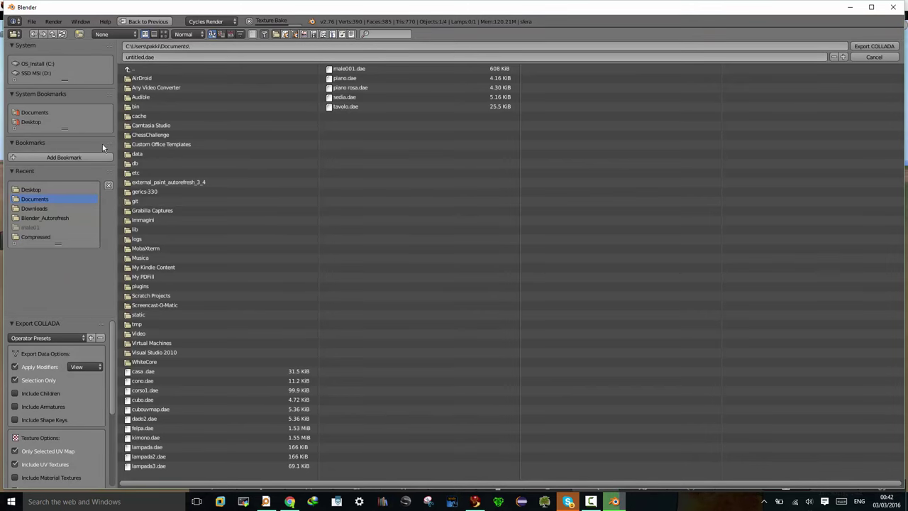
left_click(46, 188)
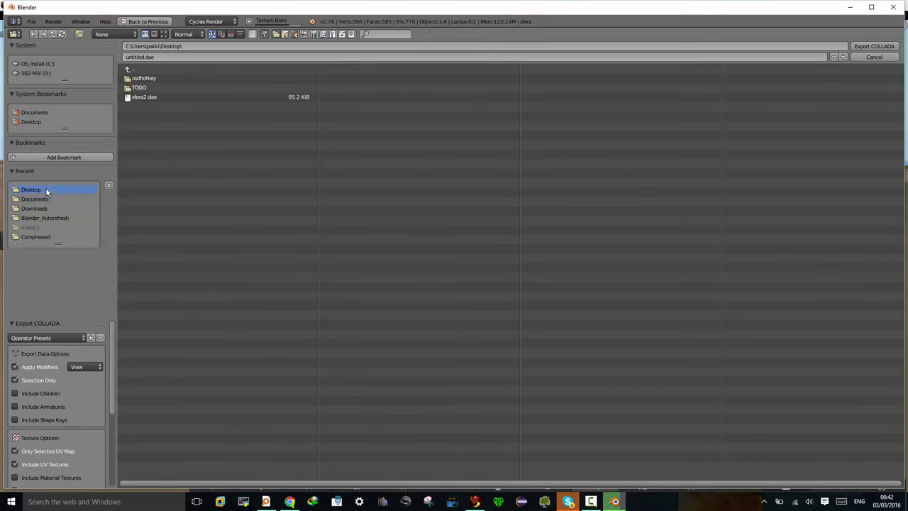
left_click(160, 57)
type("sfera2-secondUVmap")
key("Return")
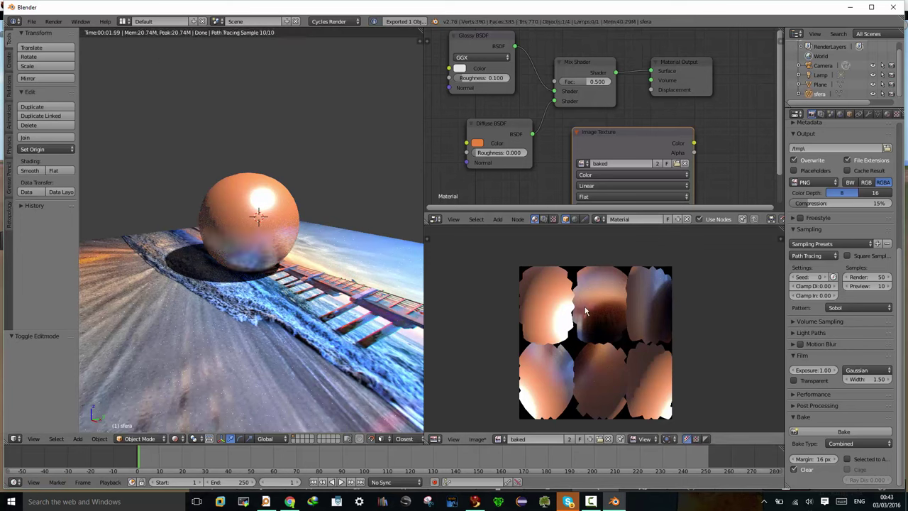
Save the six-island baked image to the Desktop as sfera2-baked-versione3.png
left_click(478, 439)
left_click(496, 362)
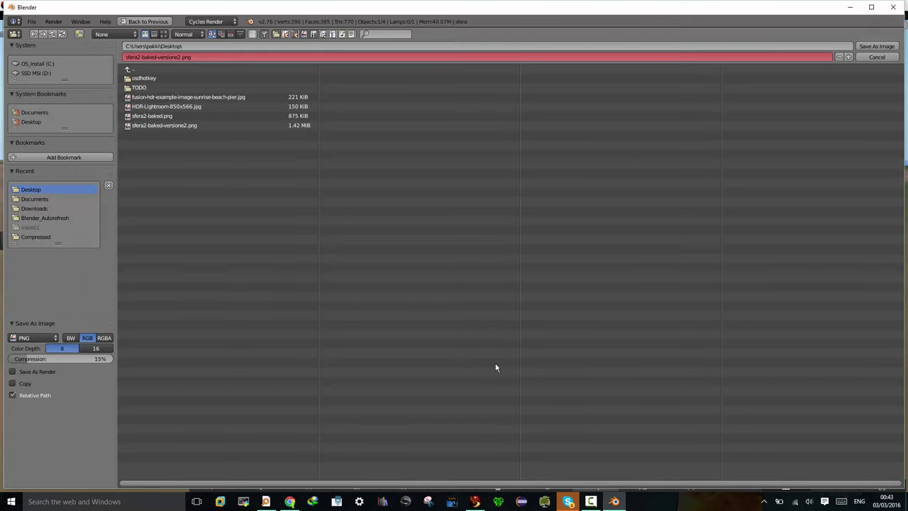
left_click(152, 127)
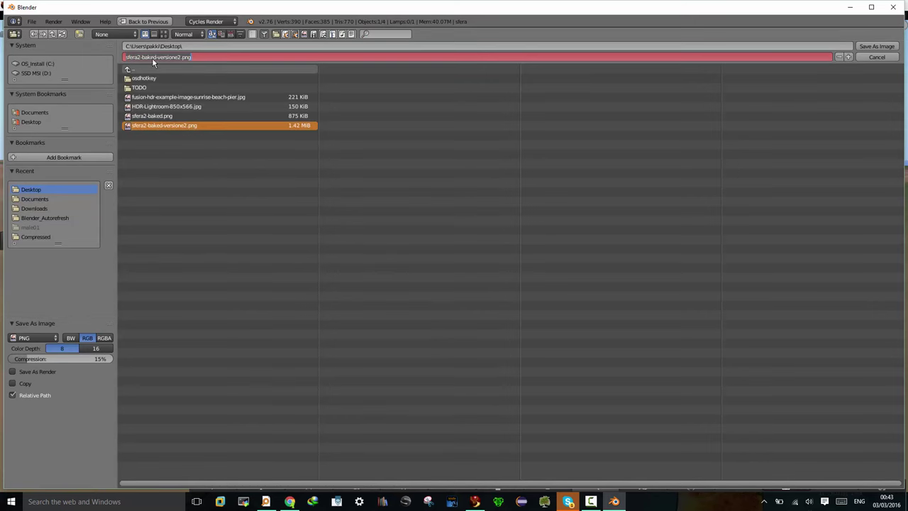
left_click(176, 57)
key("Return")
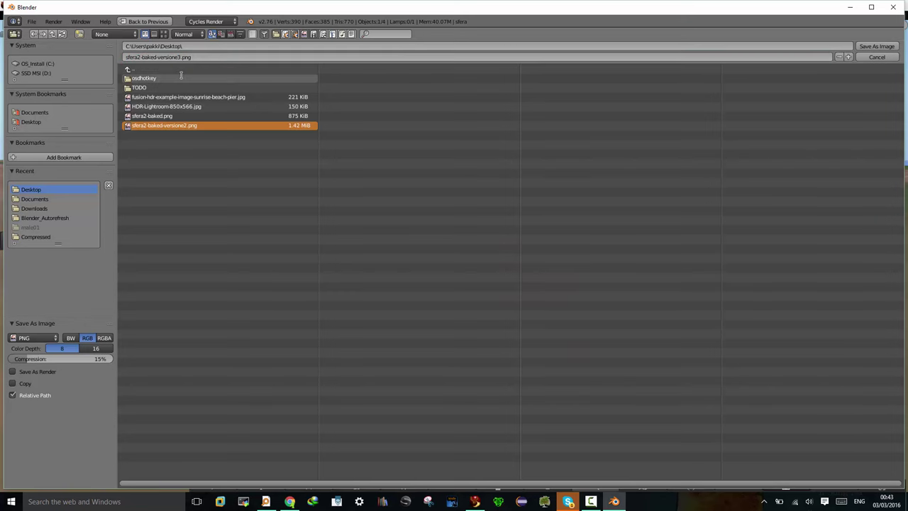
In Firestorm, load sfera2-secondouvmap.dae into the mesh model uploader
left_click(474, 501)
key("Escape")
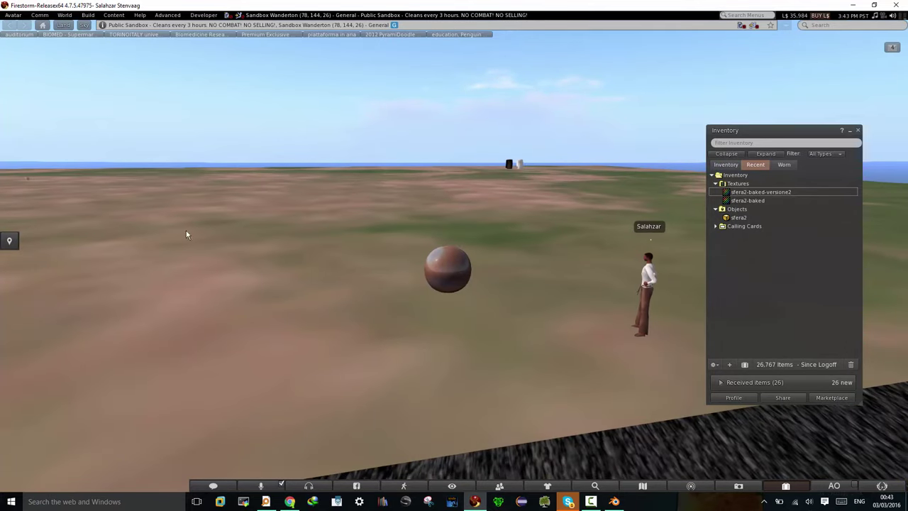
left_click(88, 15)
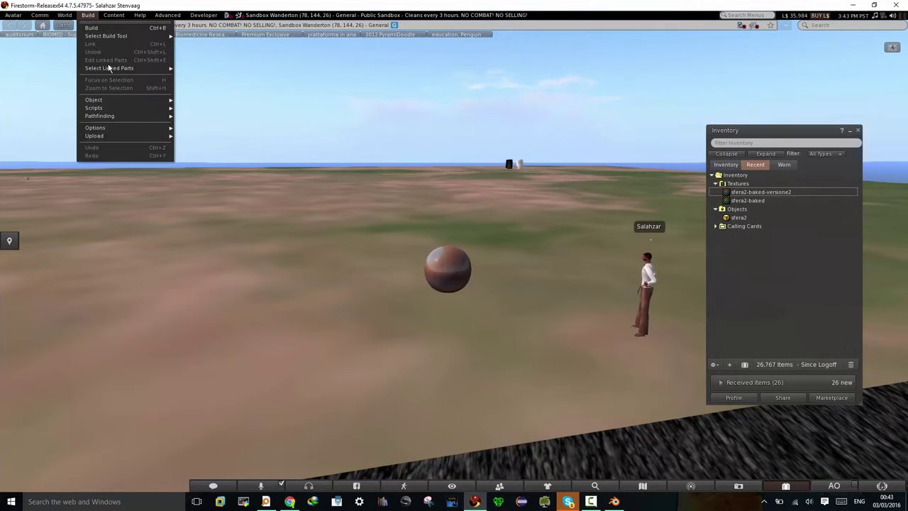
mouse_move(94, 135)
left_click(213, 160)
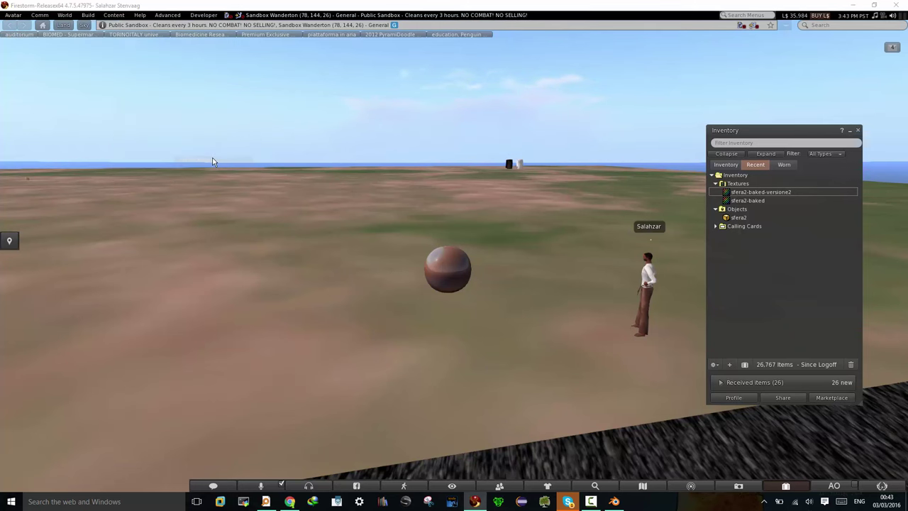
left_click(260, 86)
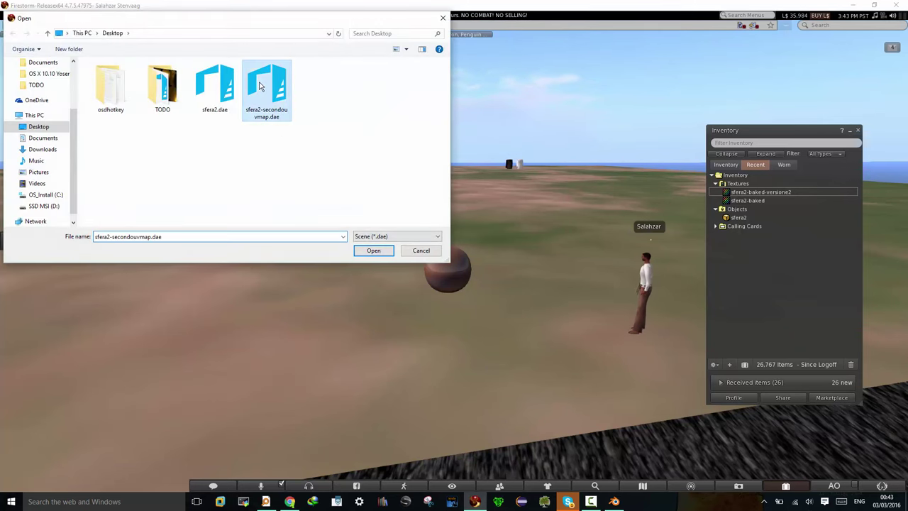
left_click(373, 251)
type("sfera 2o uvmap")
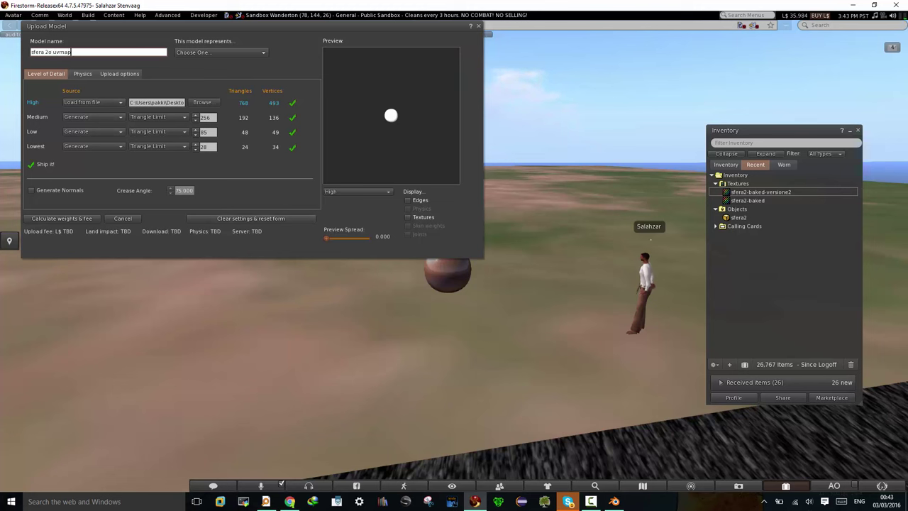
Calculate the fee, upload the mesh for L$12 and place the sphere on the ground
left_click(62, 219)
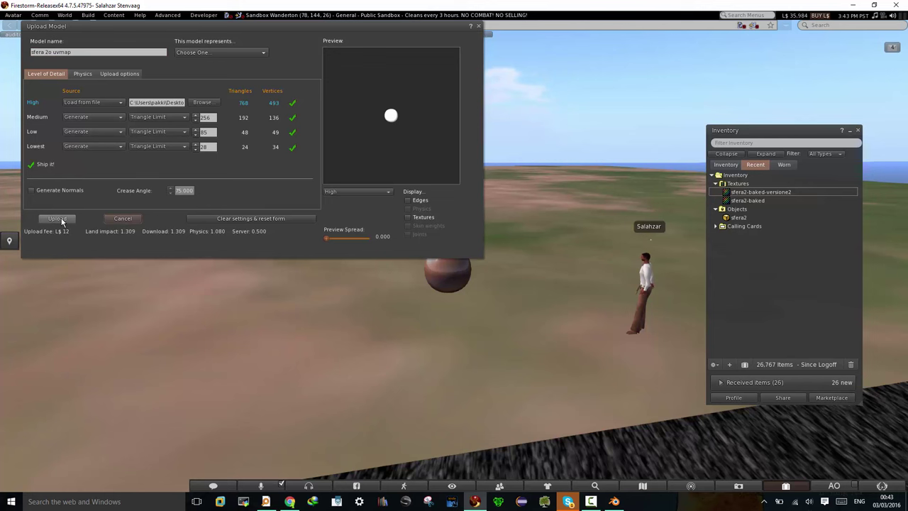
left_click(58, 218)
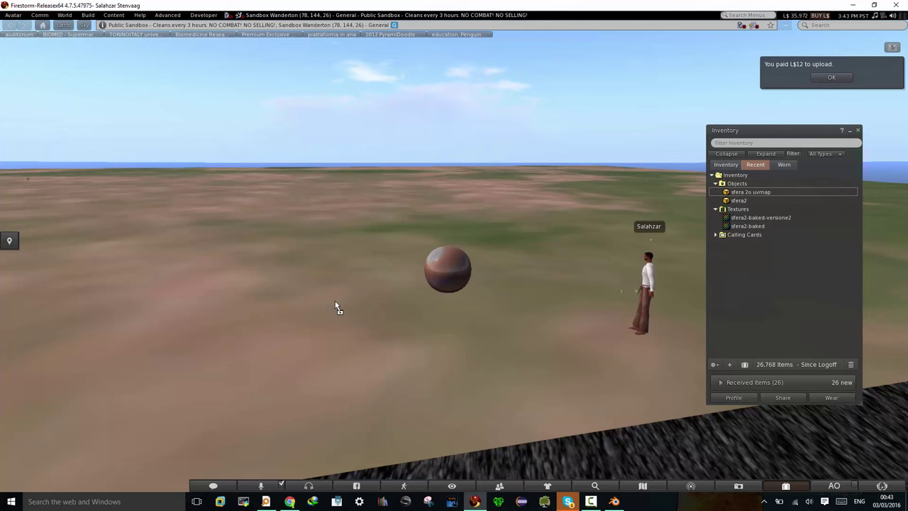
left_click_drag(334, 302, 335, 301)
left_click(86, 15)
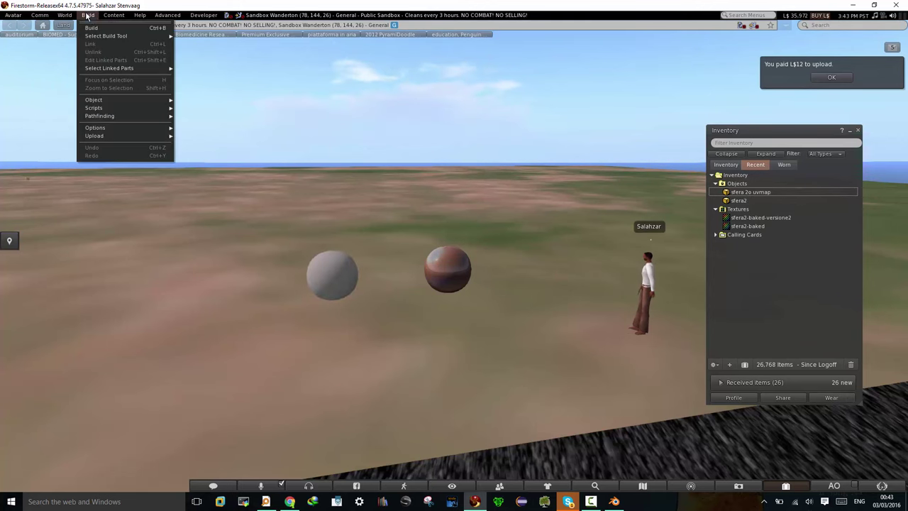
mouse_move(94, 135)
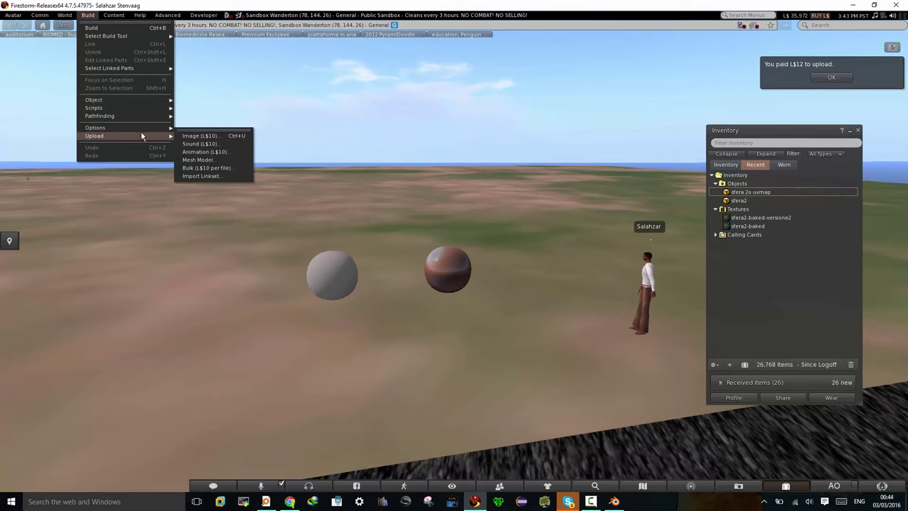
Upload sfera2-baked-versione3.png as a texture for L$10
left_click(204, 136)
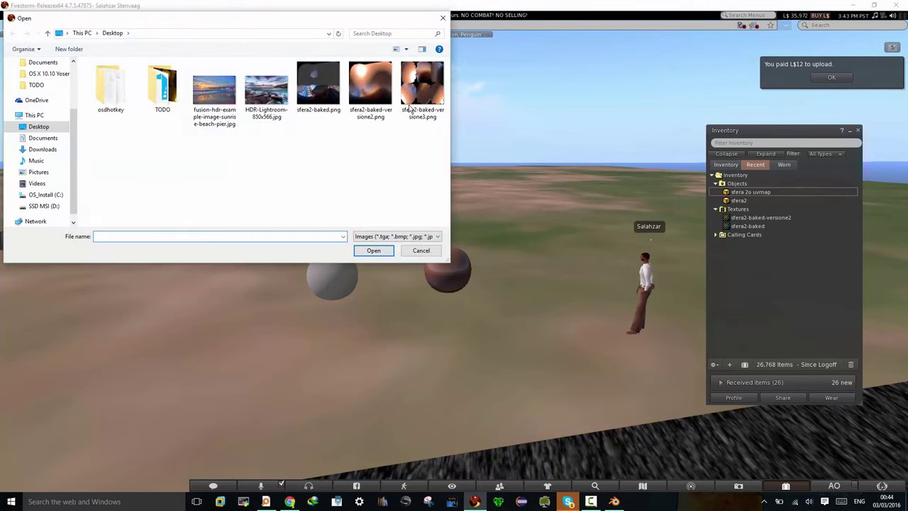
left_click(425, 89)
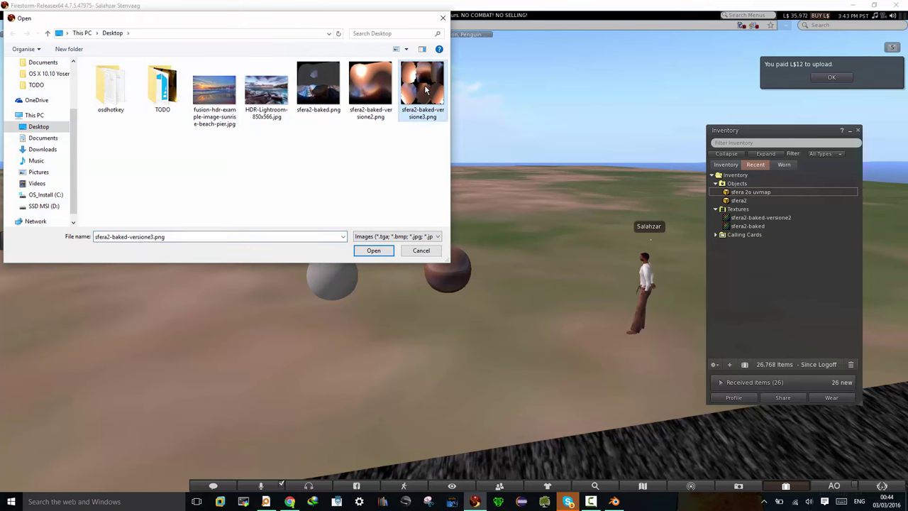
left_click(373, 251)
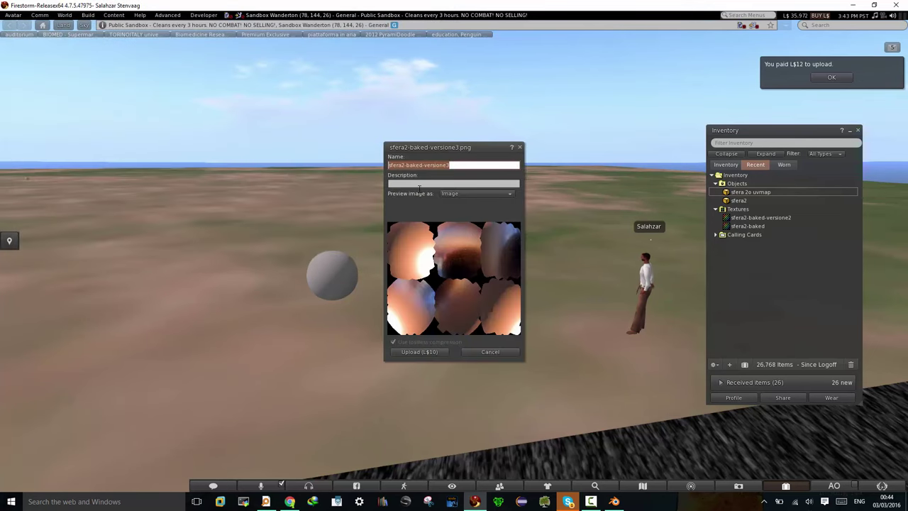
left_click(423, 352)
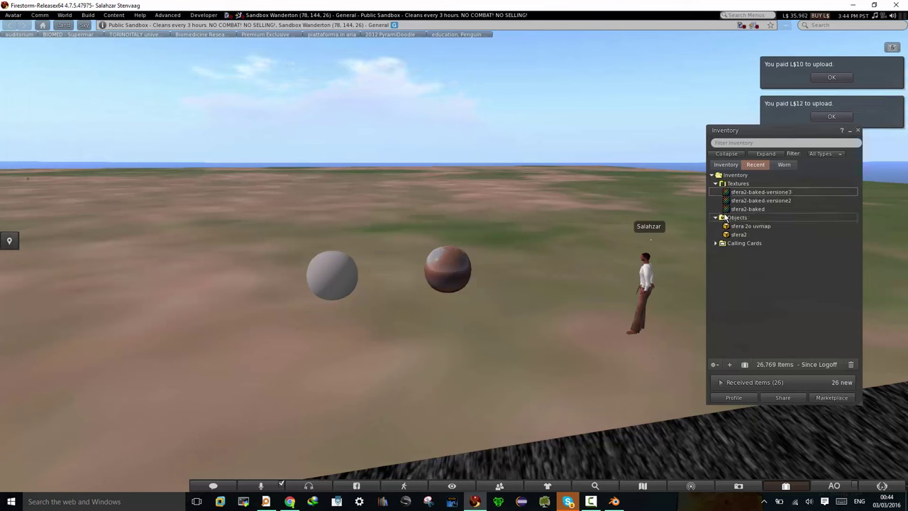
Drop sfera2-baked-versione3 onto the new sphere and set its Shininess to Low
left_click_drag(759, 193, 413, 232)
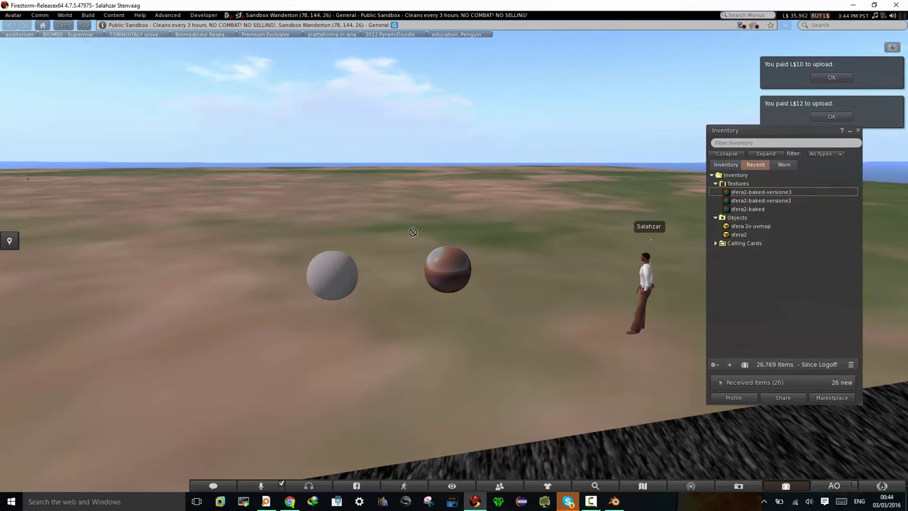
mouse_move(339, 279)
left_mouse_down()
mouse_move(331, 289)
mouse_move(567, 284)
mouse_move(459, 252)
left_mouse_up()
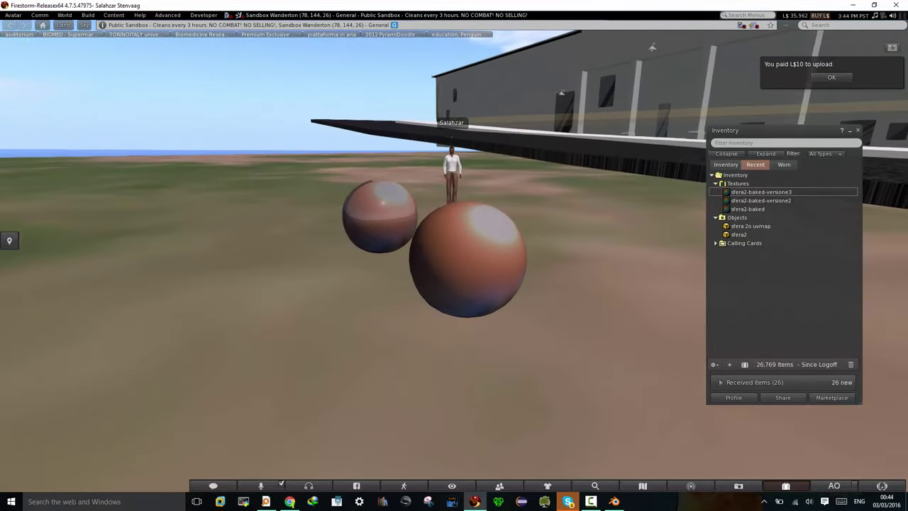
right_click(459, 251)
left_click(475, 254)
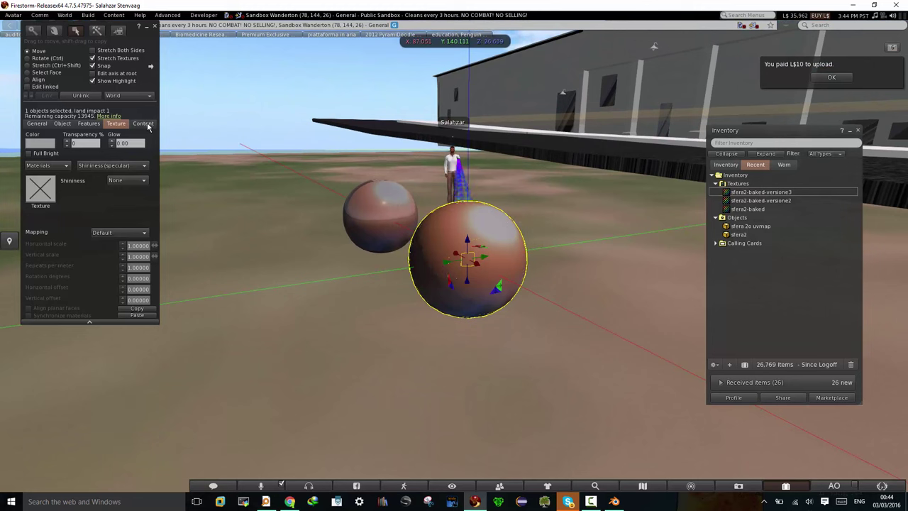
left_click(106, 165)
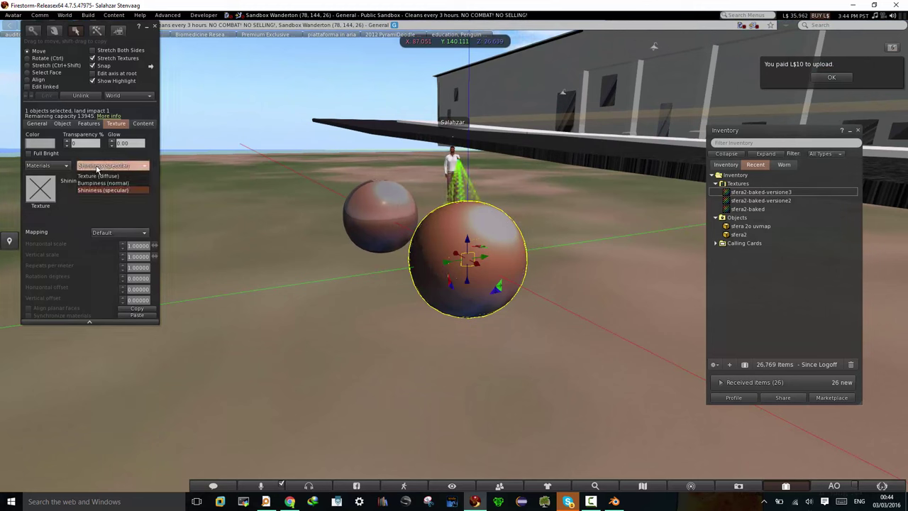
left_click(95, 190)
left_click(127, 180)
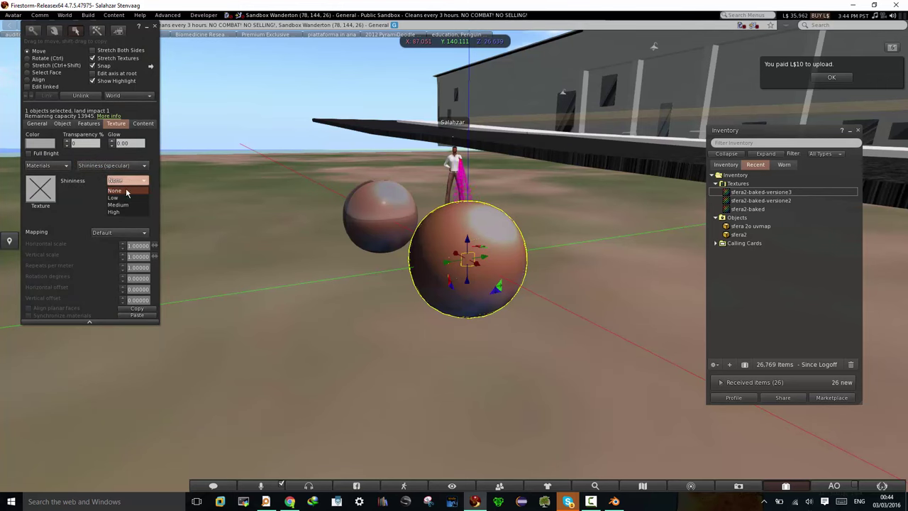
left_click(123, 201)
Orbit and zoom around the spheres to inspect the glossy reflections
key("Escape")
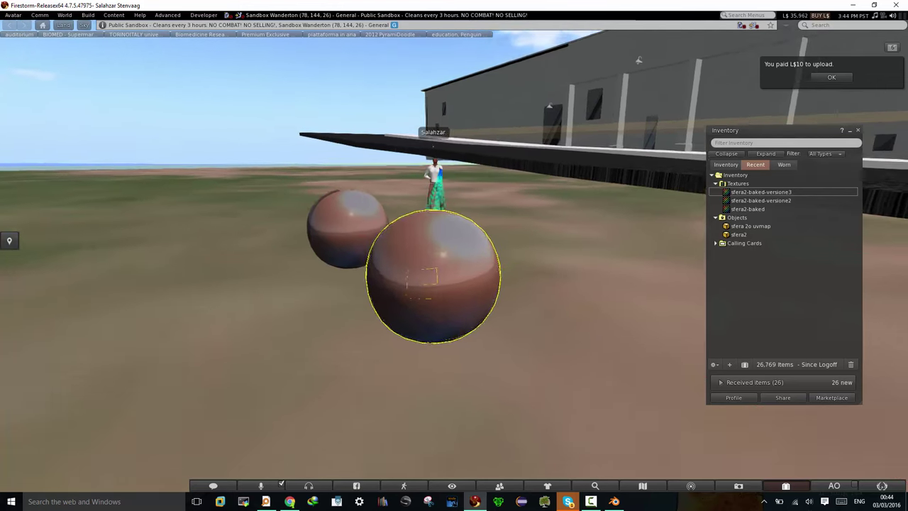
mouse_move(409, 282)
left_mouse_down("ctrl+alt")
mouse_move(402, 305)
mouse_move(339, 232)
left_mouse_up("ctrl+alt")
key("ctrl+3")
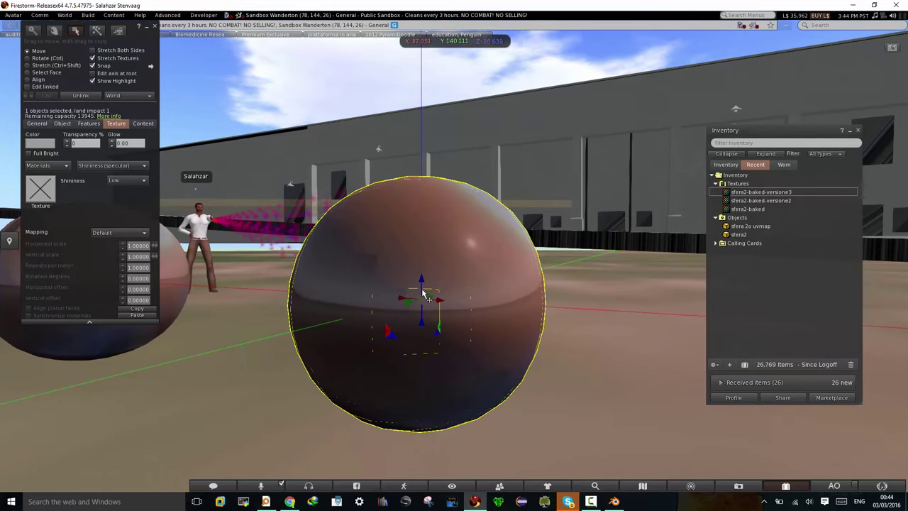
key("Escape")
left_click(458, 262, "alt")
key("ctrl+3")
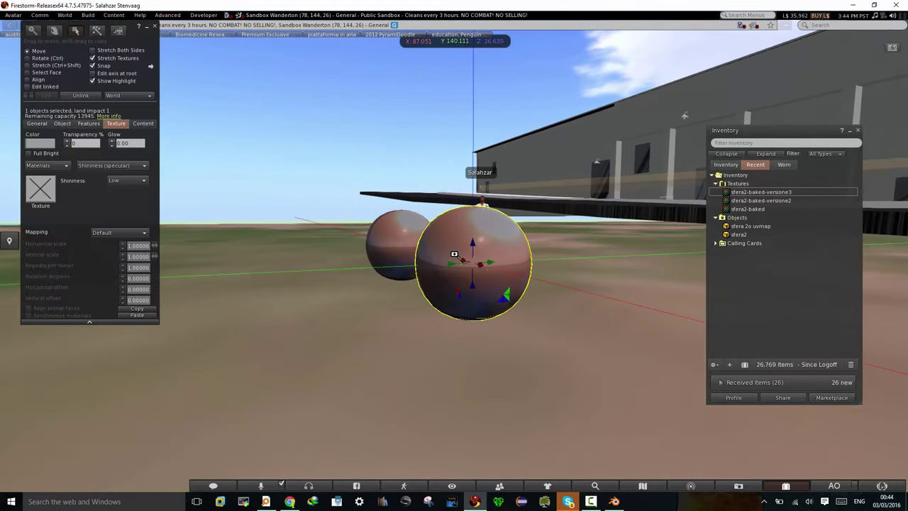
left_click(153, 27)
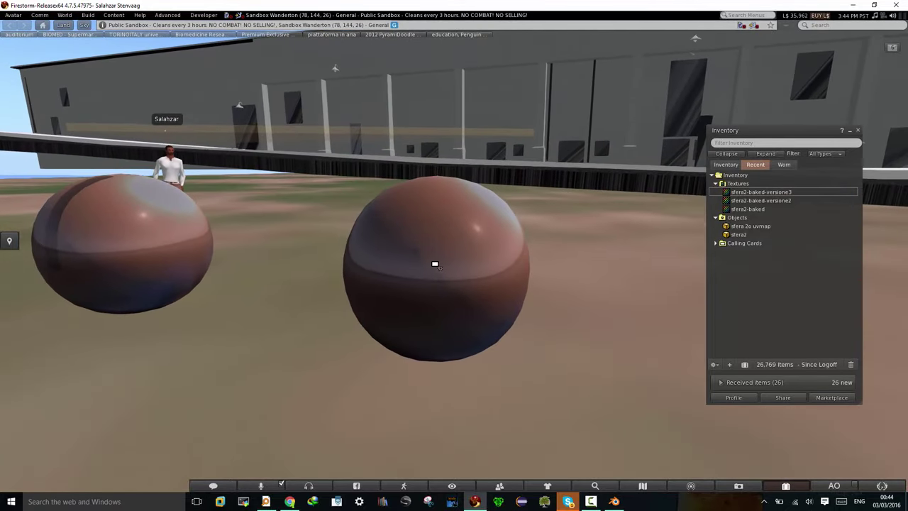
left_click(391, 231)
left_click_drag(431, 234, 468, 272, "alt")
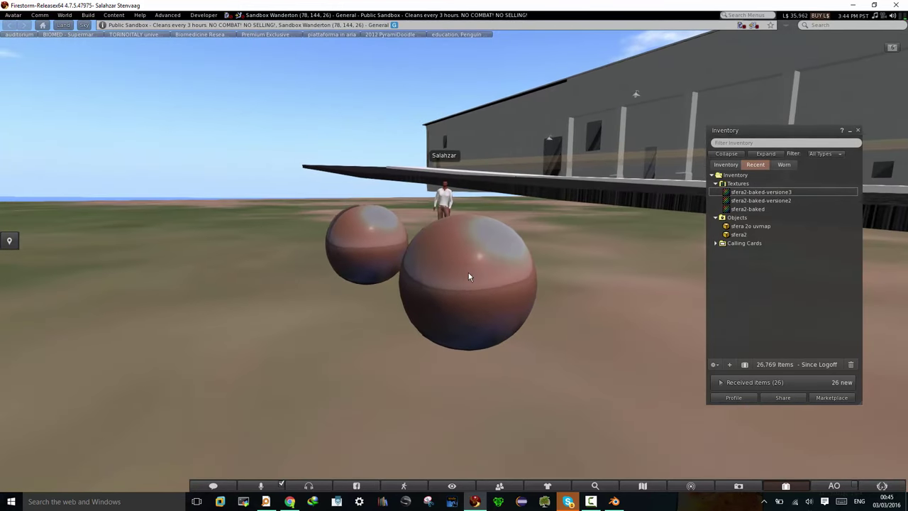
right_click(468, 272)
Rotate the big sphere to 27 degrees on X, then return to Blender
left_click(492, 298)
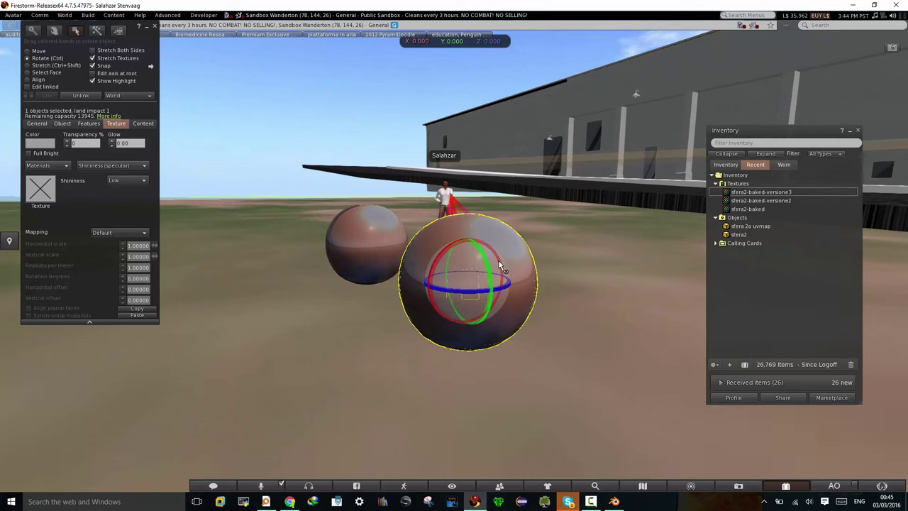
mouse_move(450, 259)
left_mouse_down()
mouse_move(428, 261)
mouse_move(484, 243)
mouse_move(503, 257)
mouse_move(451, 242)
mouse_move(422, 248)
mouse_move(411, 273)
mouse_move(432, 248)
mouse_move(470, 240)
mouse_move(444, 250)
mouse_move(465, 255)
mouse_move(418, 301)
mouse_move(426, 320)
mouse_move(422, 280)
mouse_move(434, 261)
mouse_move(415, 284)
mouse_move(465, 253)
mouse_move(453, 253)
mouse_move(459, 242)
mouse_move(461, 251)
mouse_move(437, 263)
mouse_move(468, 312)
left_mouse_up()
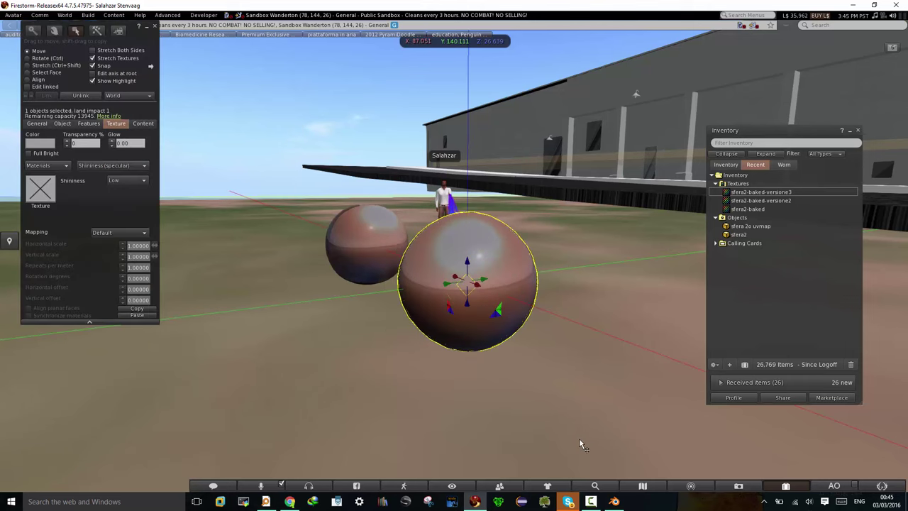
left_click(613, 501)
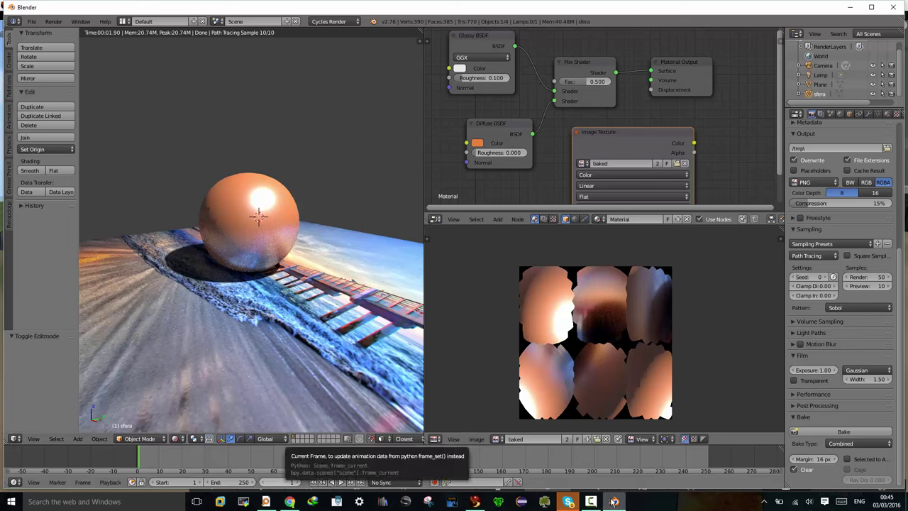
Back in Firestorm, drag the sfera2-baked-versione3 texture onto the selected sphere
left_click(468, 490)
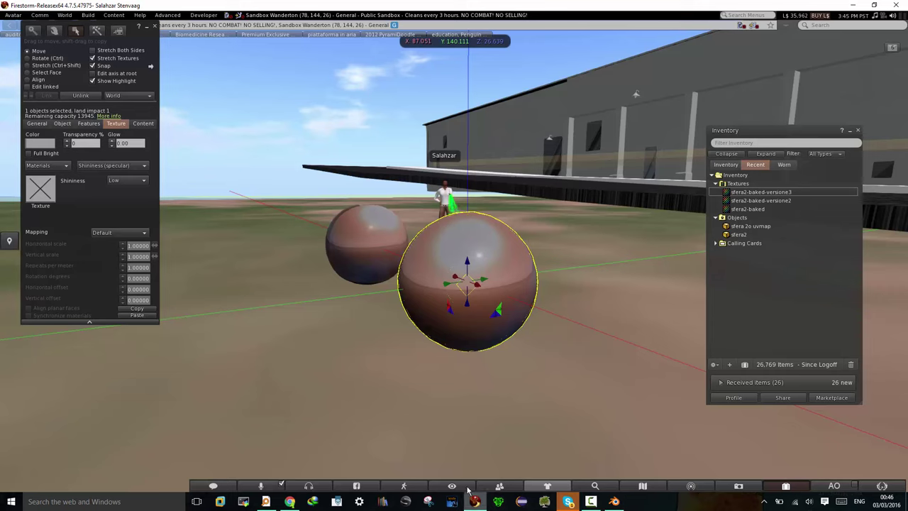
left_click_drag(498, 281, 610, 284, "alt")
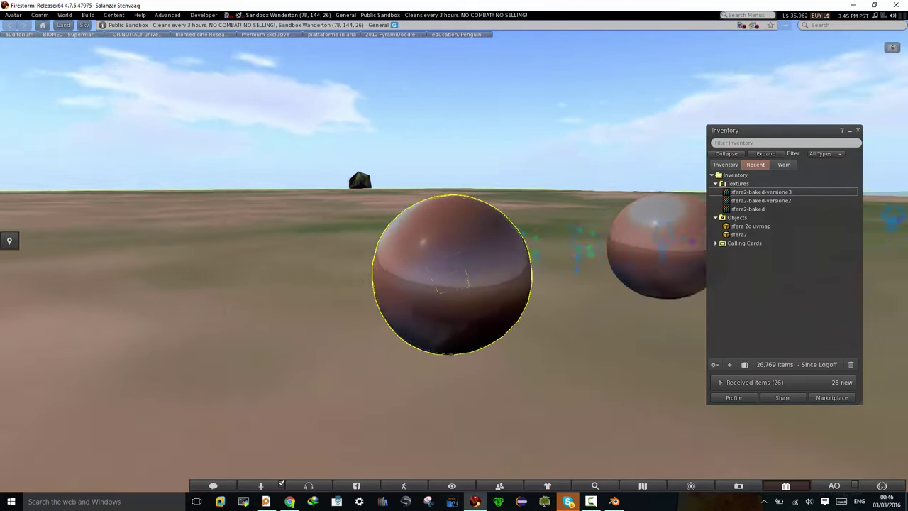
key("Escape")
key("ctrl+3")
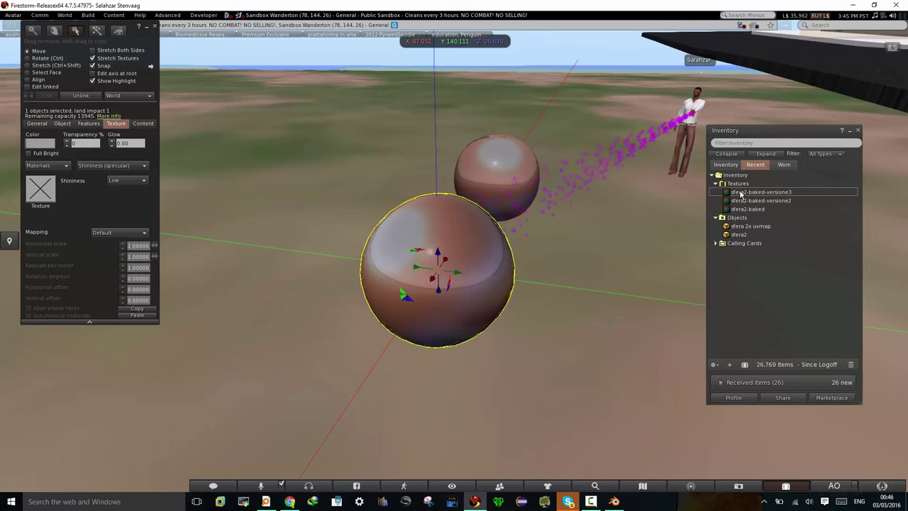
left_click(740, 193)
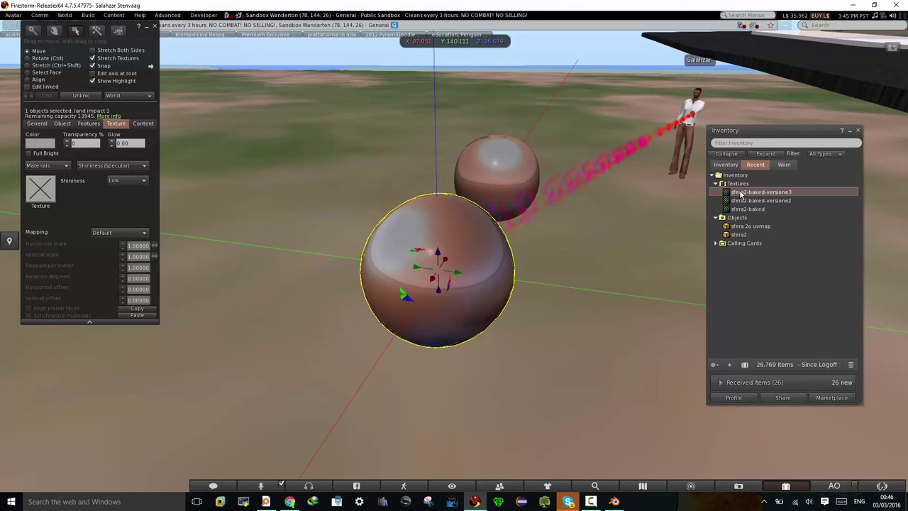
left_click_drag(741, 193, 512, 165)
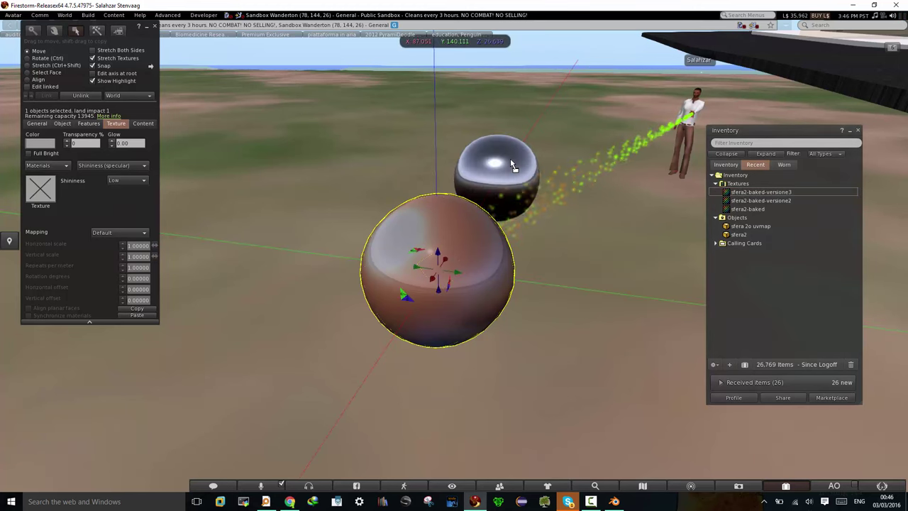
Orbit and zoom the camera to view both shiny spheres from high, side and low angles
key("Escape")
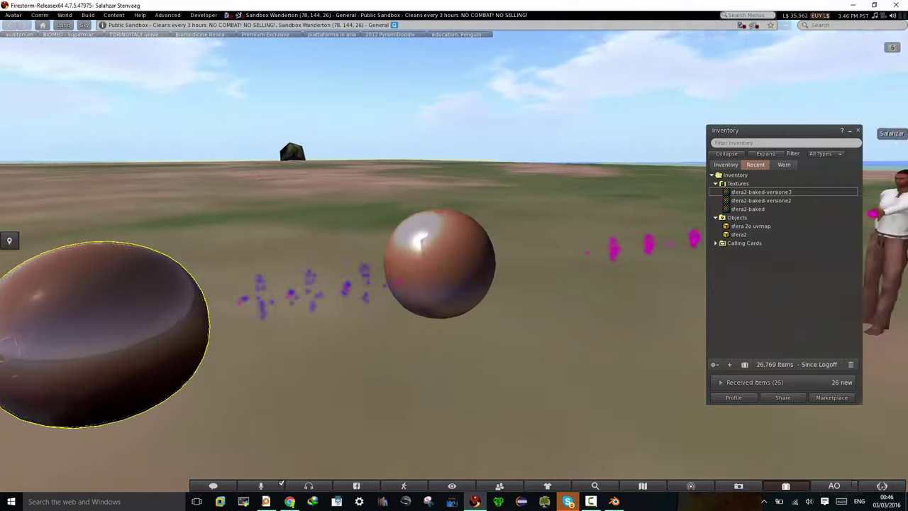
mouse_move(440, 263)
left_mouse_down("ctrl+alt")
mouse_move(440, 177)
mouse_move(440, 283)
left_mouse_up("ctrl+alt")
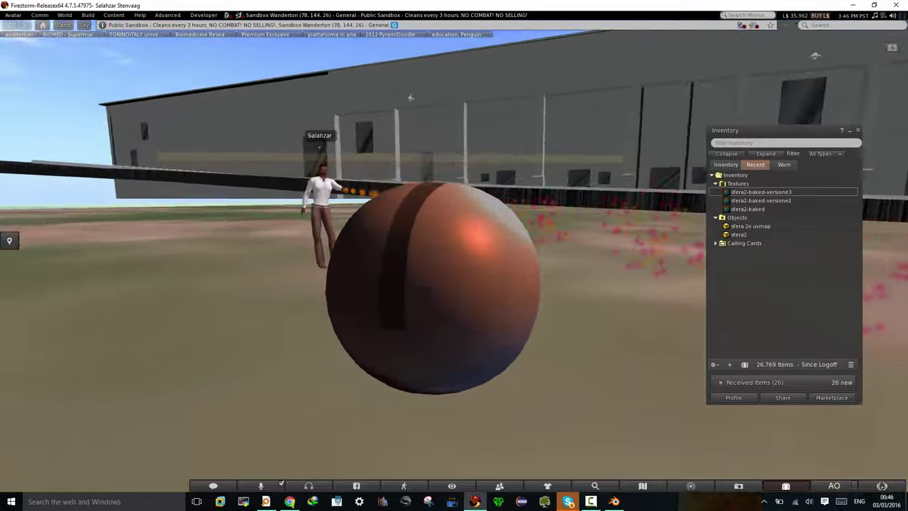
mouse_move(410, 97)
left_mouse_down("ctrl+alt")
mouse_move(528, 64)
mouse_move(269, 250)
mouse_move(336, 290)
left_mouse_up("ctrl+alt")
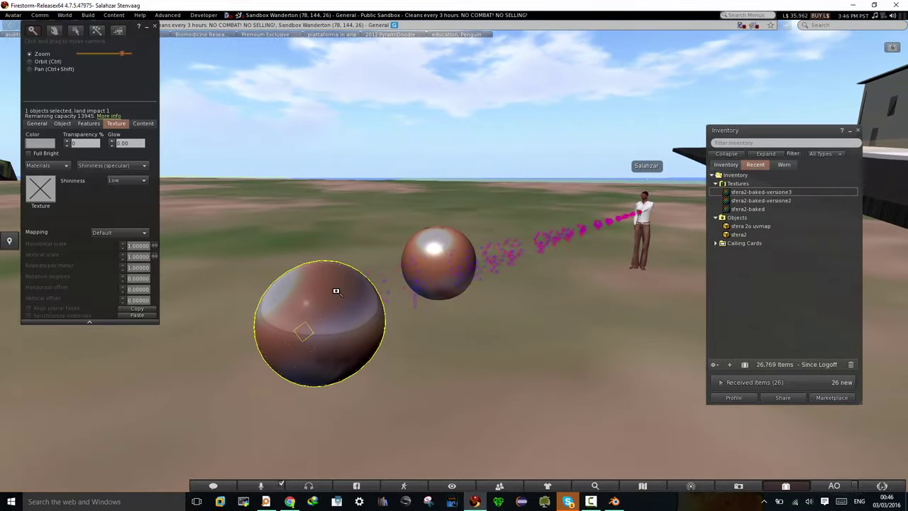
left_click_drag(336, 291, 447, 284, "ctrl+alt")
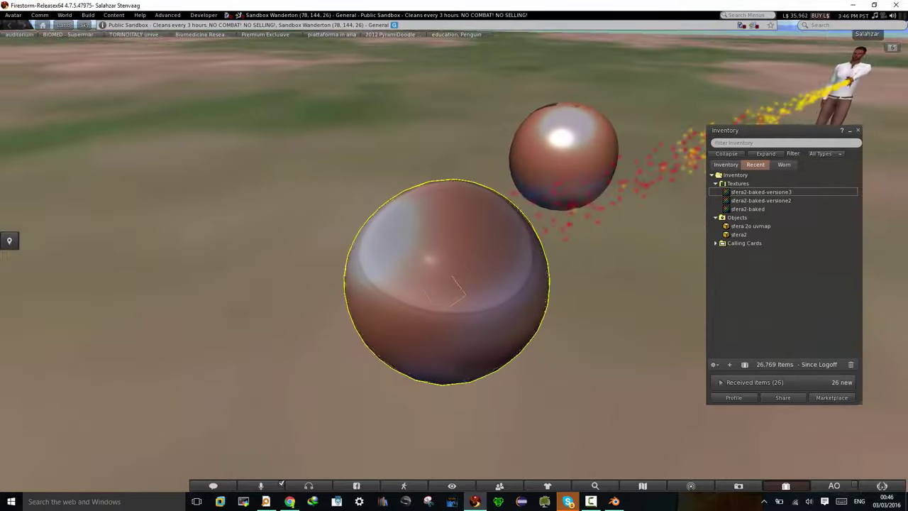
key("Escape")
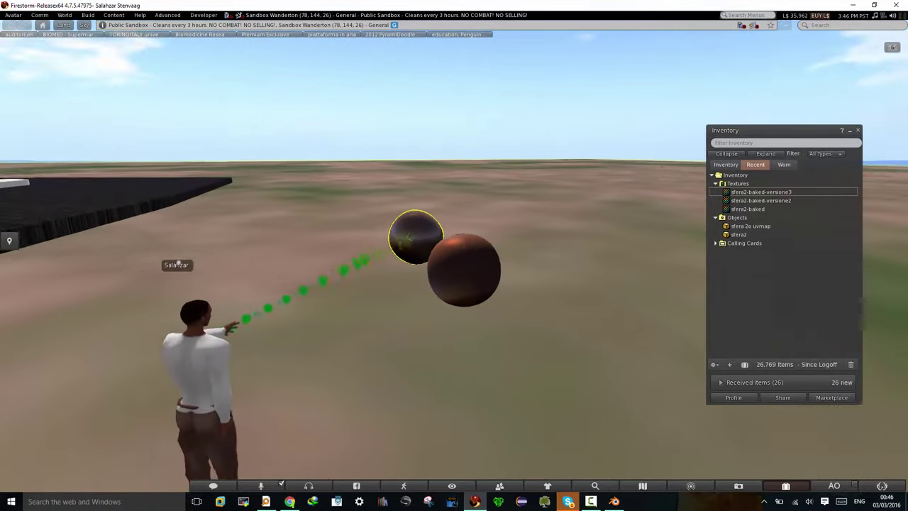
key("ctrl+3")
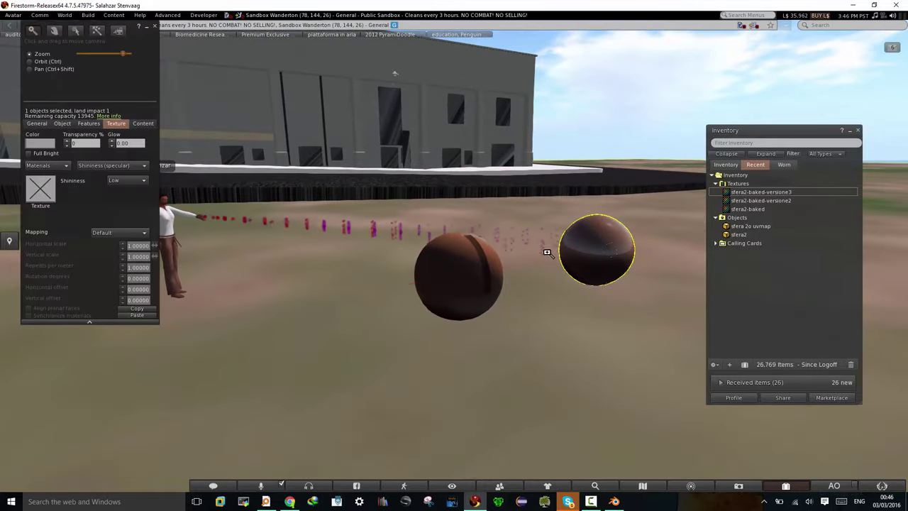
mouse_move(547, 252)
left_mouse_down("alt")
mouse_move(427, 266)
mouse_move(488, 240)
left_mouse_up("alt")
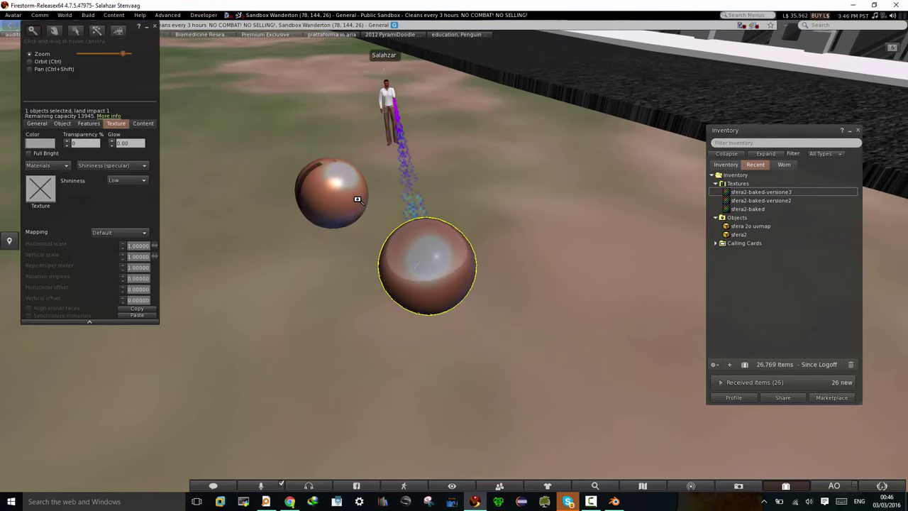
key("alt")
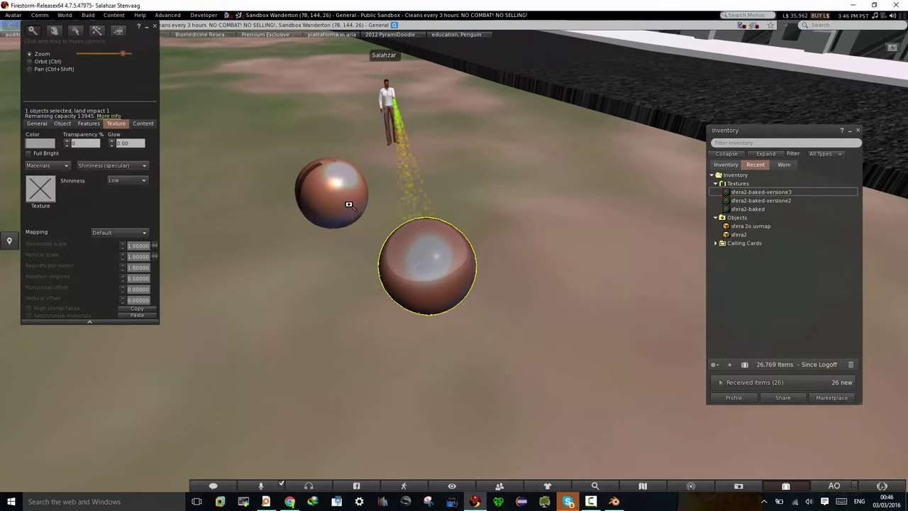
left_click_drag(348, 204, 426, 142, "ctrl+alt")
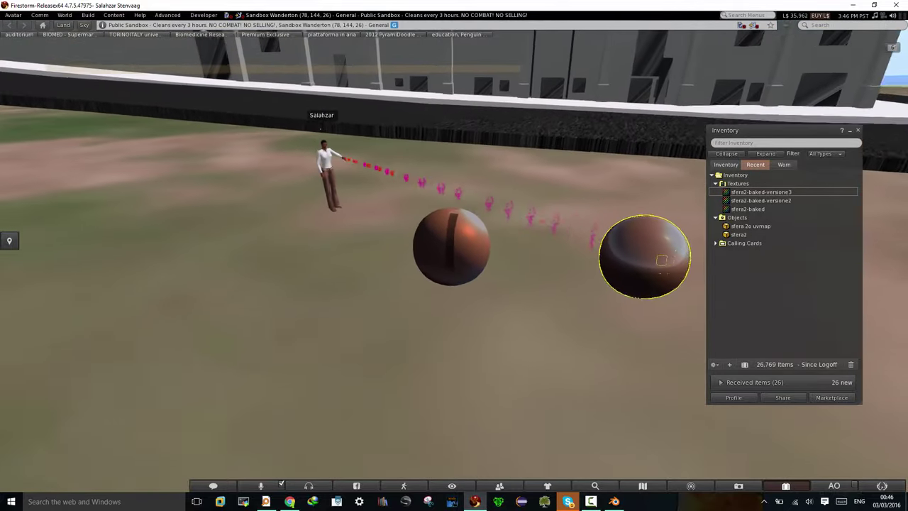
left_click_drag(442, 254, 442, 254, "ctrl+alt")
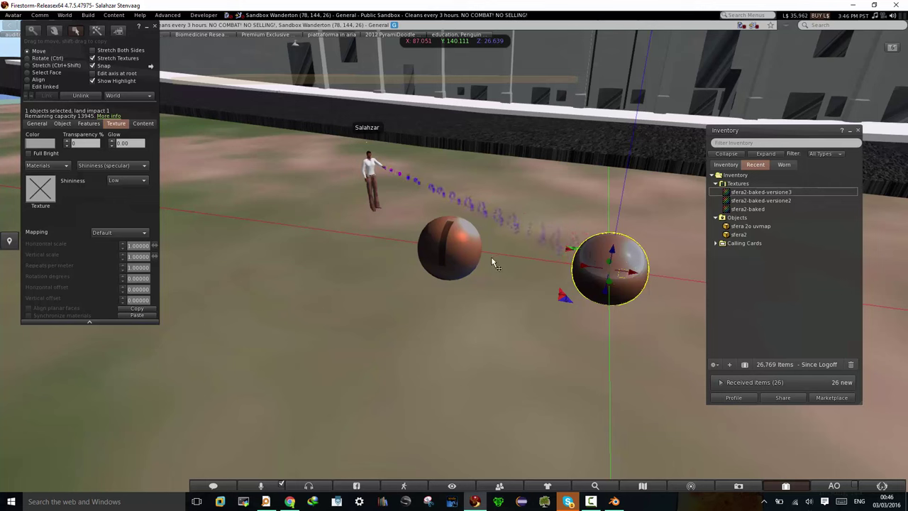
Confirm the sphere is named 'sfera 2o uvmap' and drop sfera2-baked-versione3 onto the left sphere
left_click(39, 125)
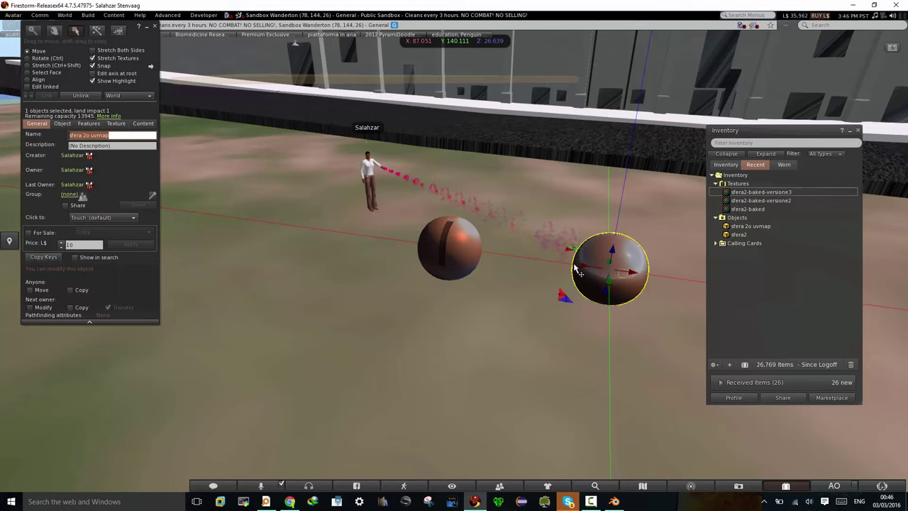
key("Escape")
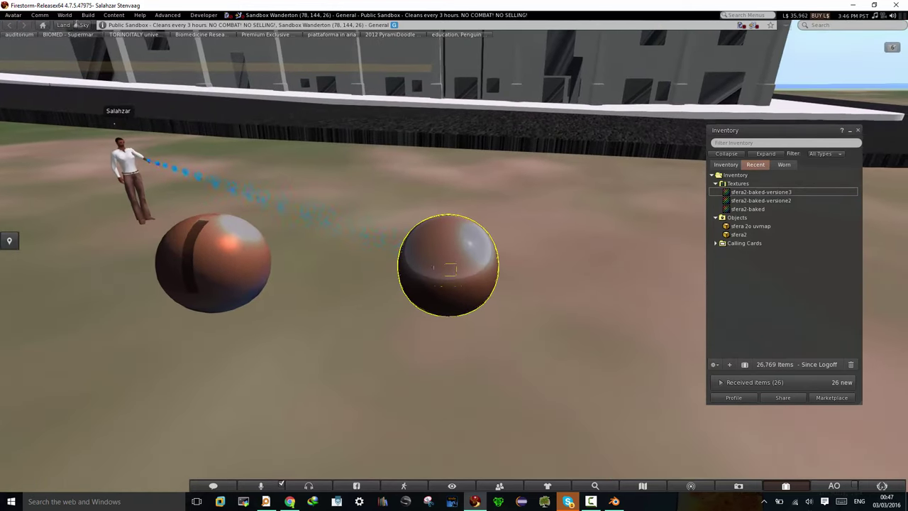
key("ctrl+b")
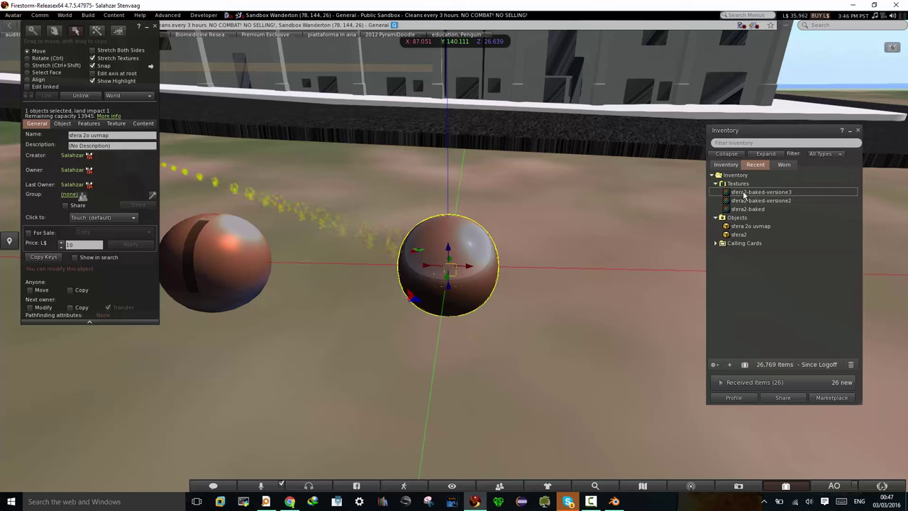
left_click_drag(743, 195, 223, 250)
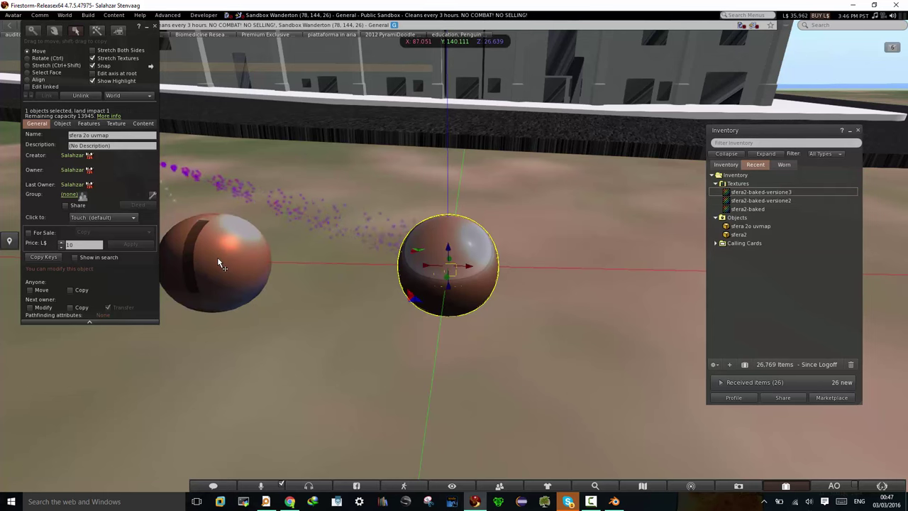
left_click_drag(217, 257, 216, 226)
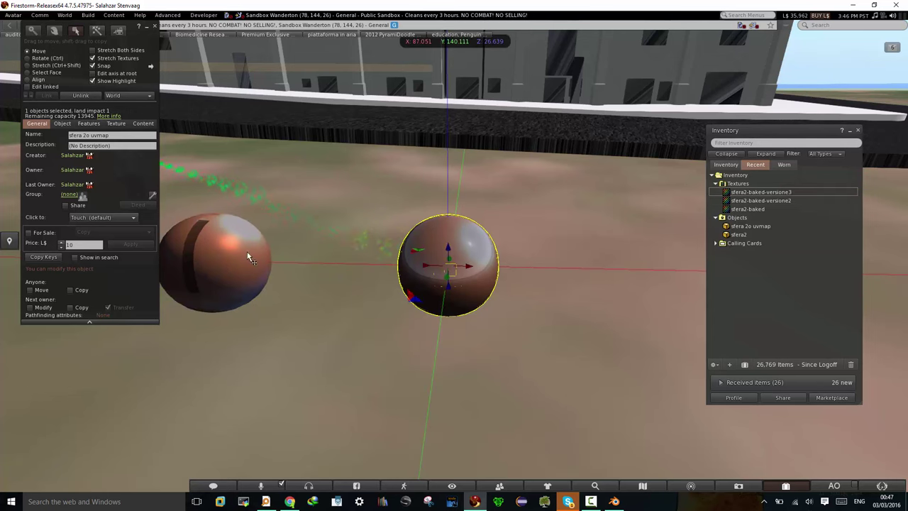
key("ctrl+b")
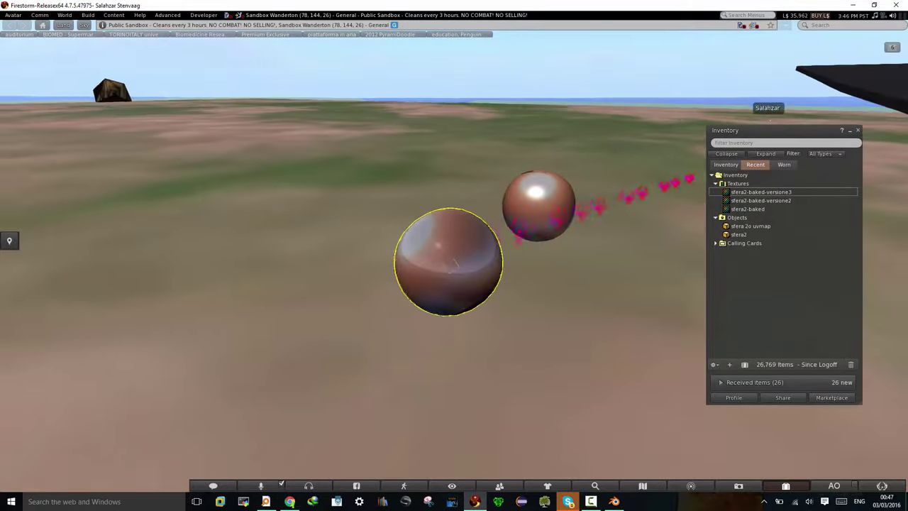
key("ctrl+b")
key("Escape")
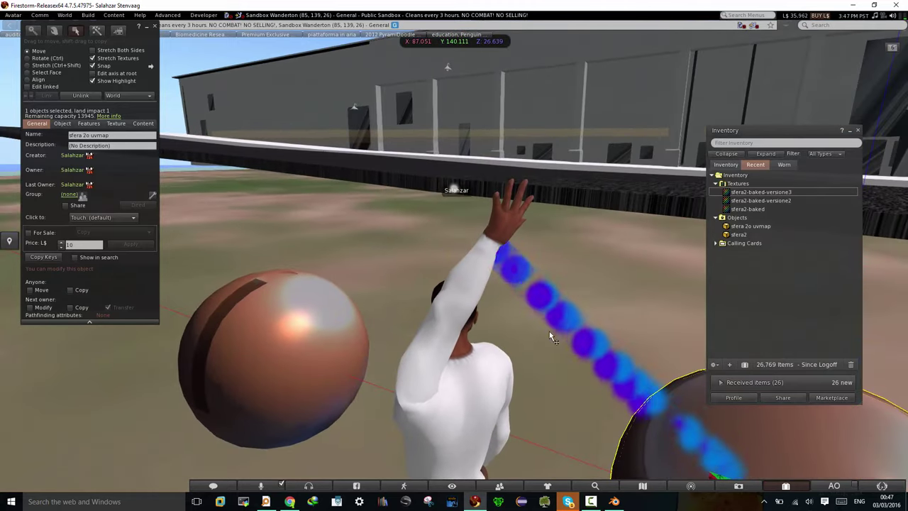
Orbit to centre the right sphere and close the object editor
key("alt")
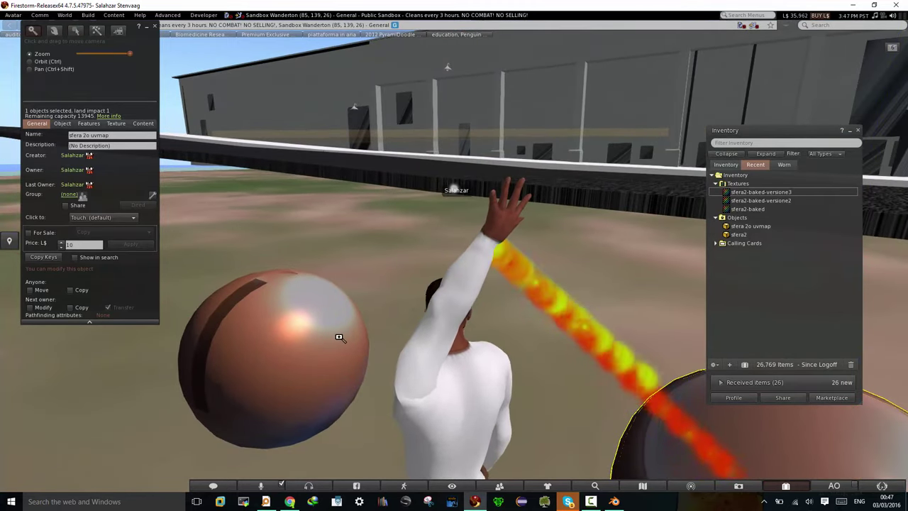
mouse_move(339, 337)
left_mouse_down("alt")
mouse_move(588, 314)
mouse_move(445, 271)
left_mouse_up("alt")
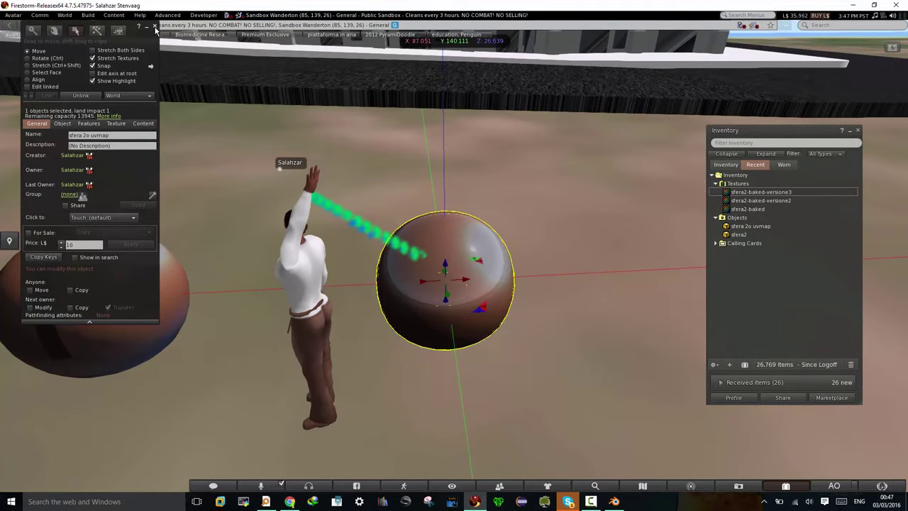
left_click(154, 27)
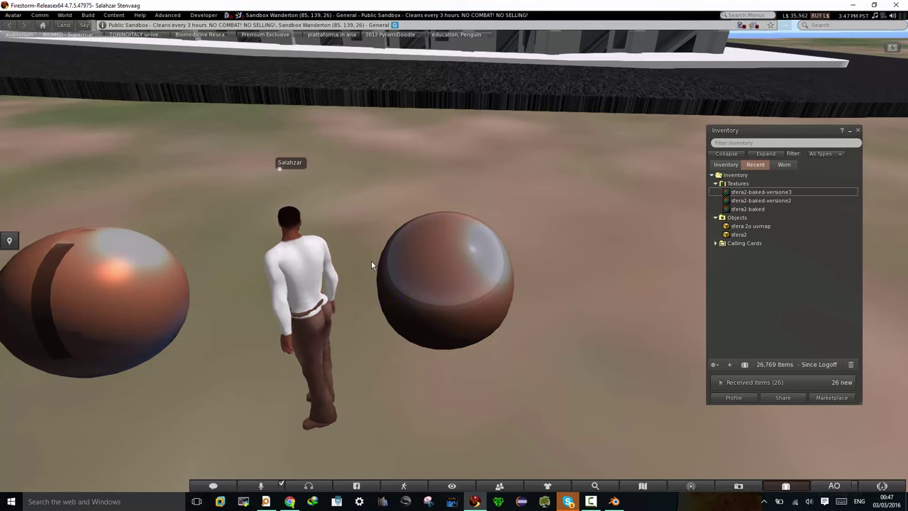
Walk the avatar up to the spheres and turn left and right to view them closely
double_click(473, 283)
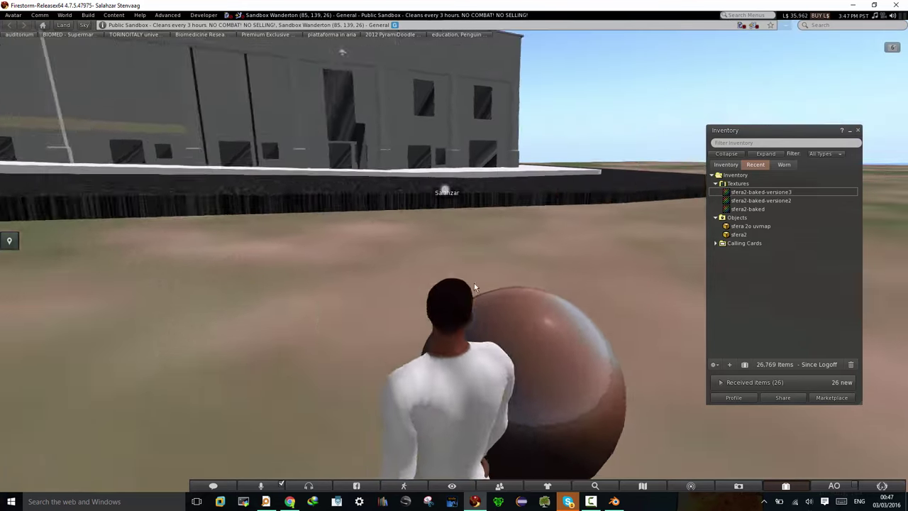
key("Right")
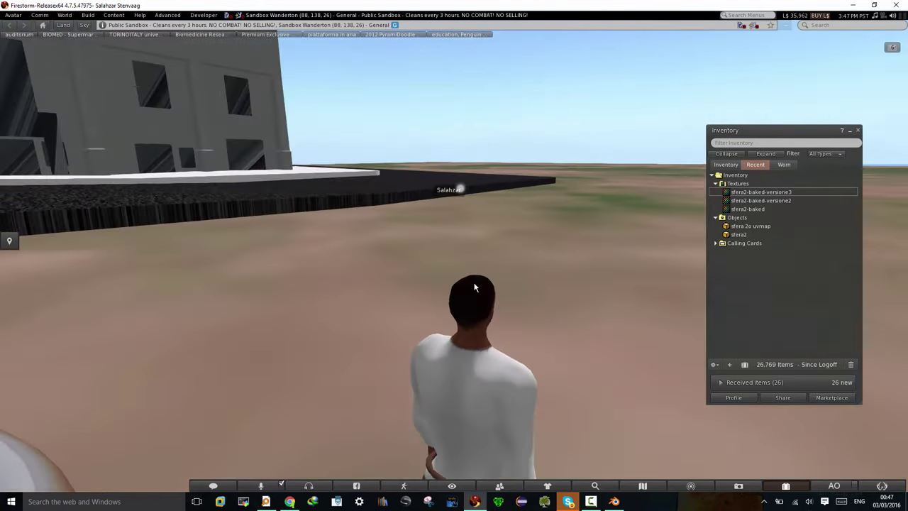
key("Left")
key("Right")
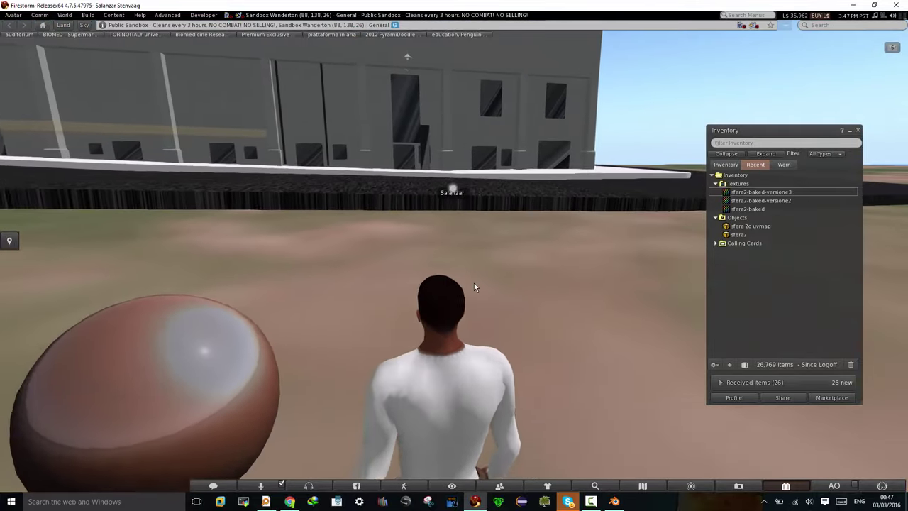
key("Left")
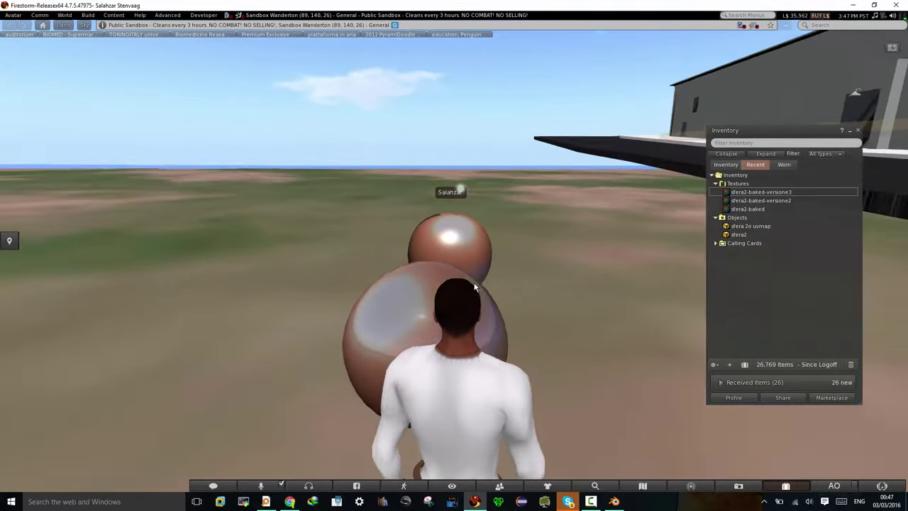
key("Left")
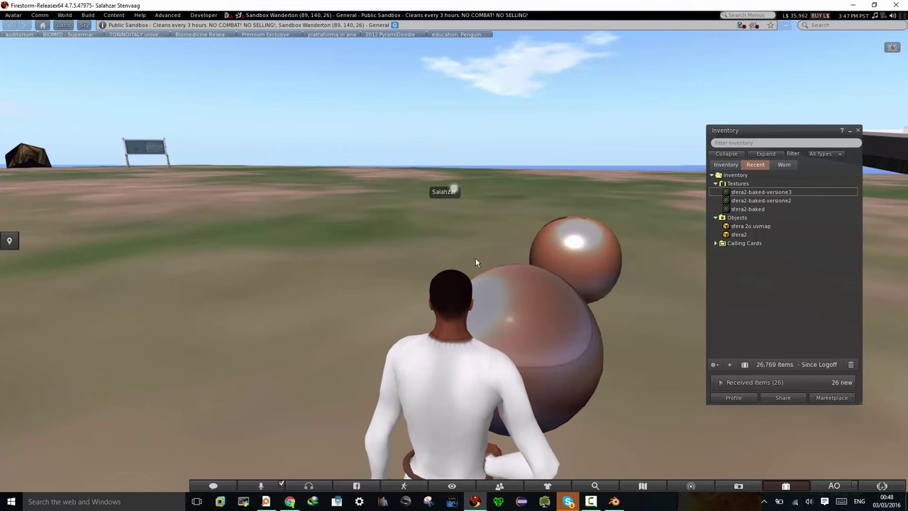
key("Left")
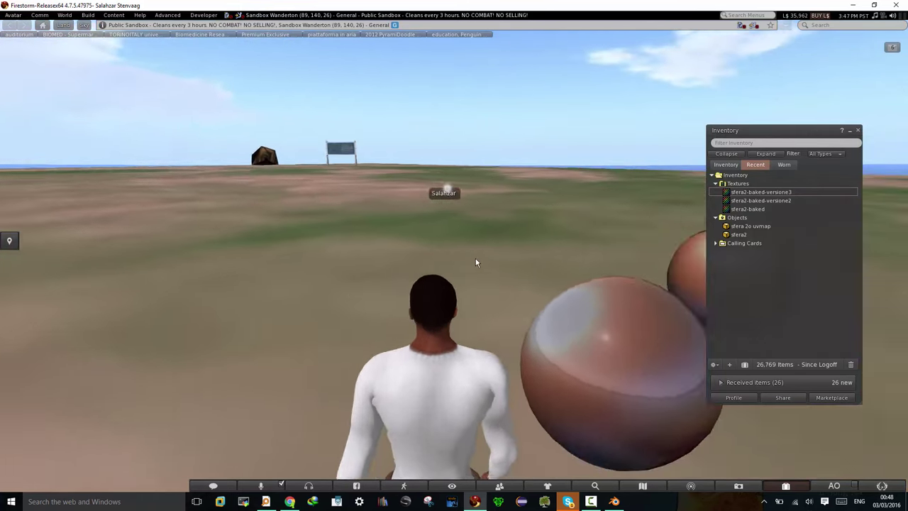
key("Right")
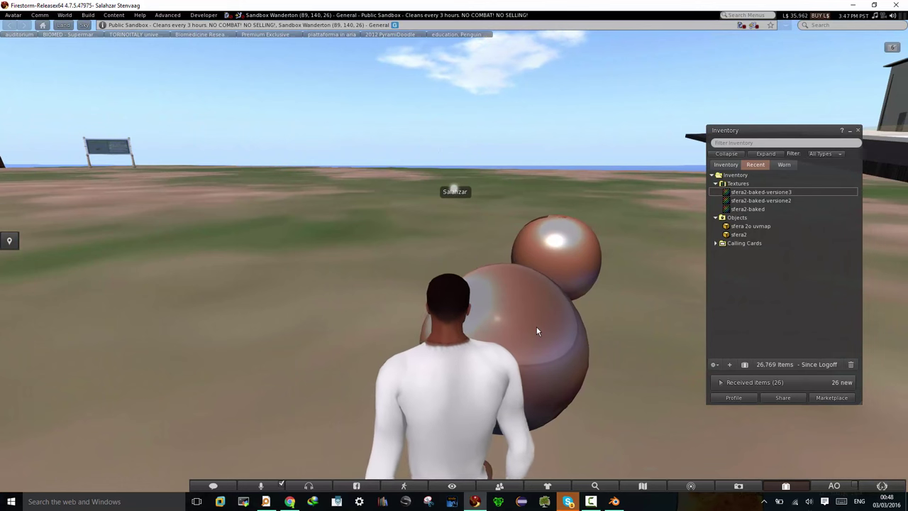